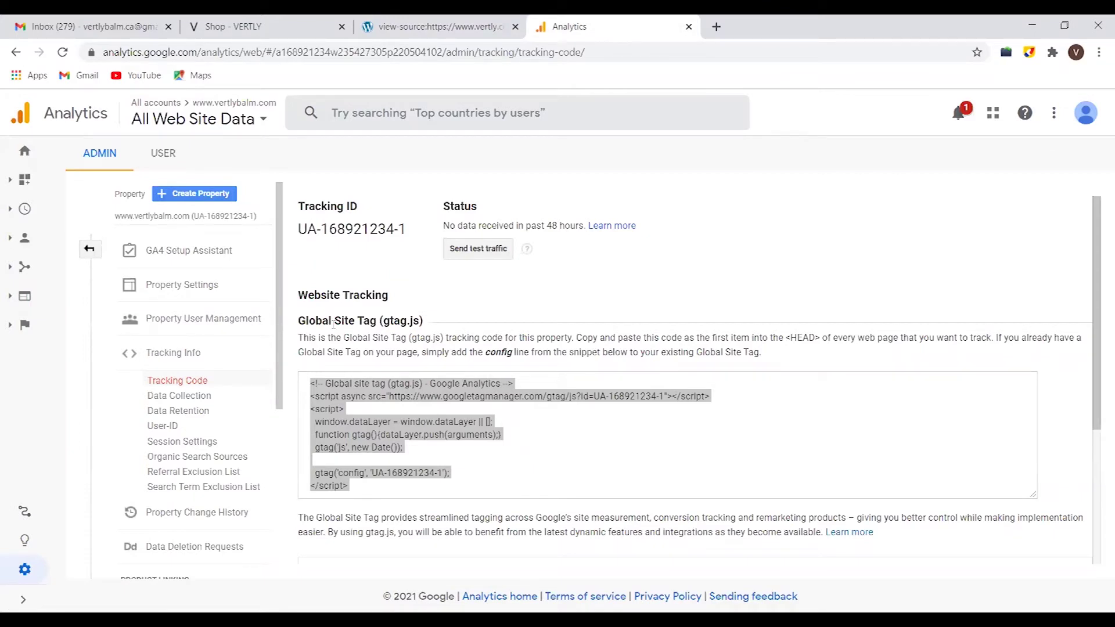
{"action": "left_click", "coordinate": [262, 125]}
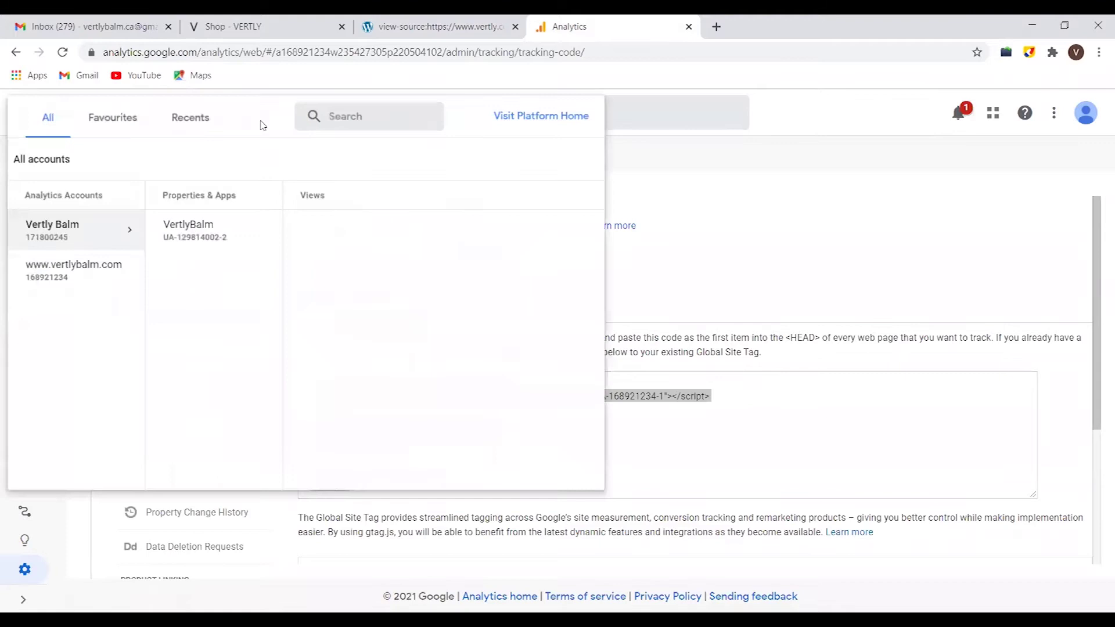
{"action": "left_click", "coordinate": [101, 276]}
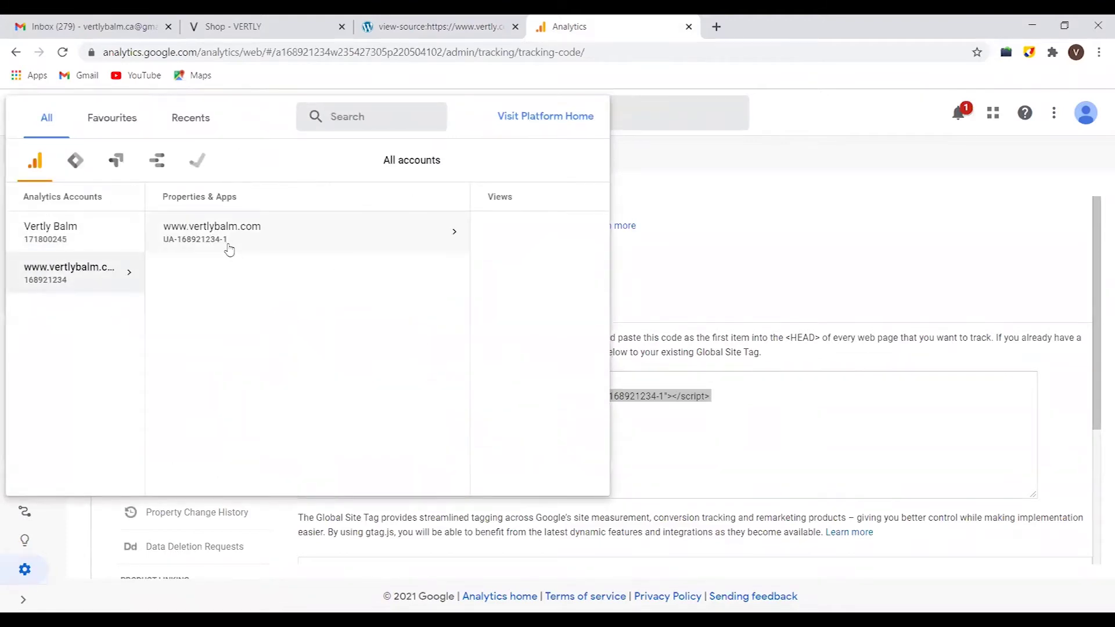
{"action": "left_click", "coordinate": [230, 248]}
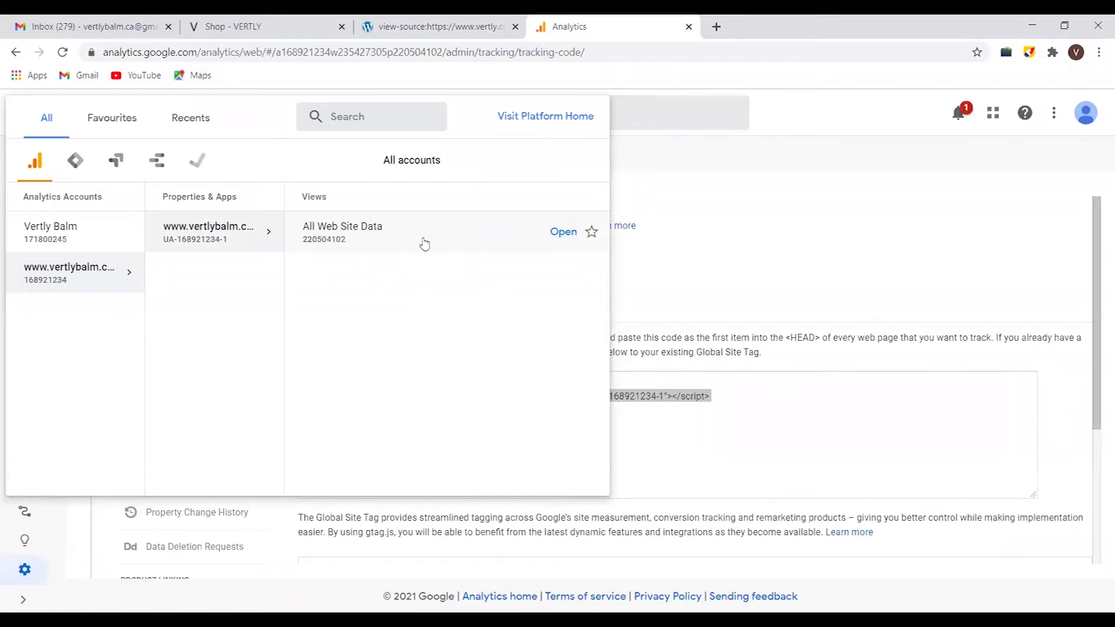
{"action": "left_click", "coordinate": [423, 241]}
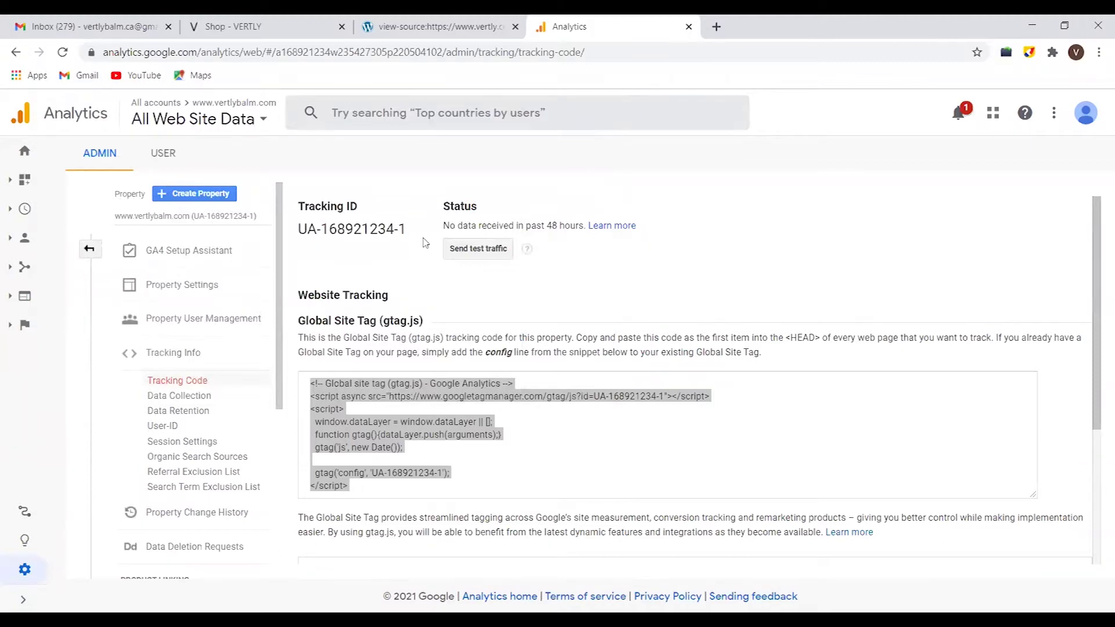
{"action": "left_click", "coordinate": [258, 127]}
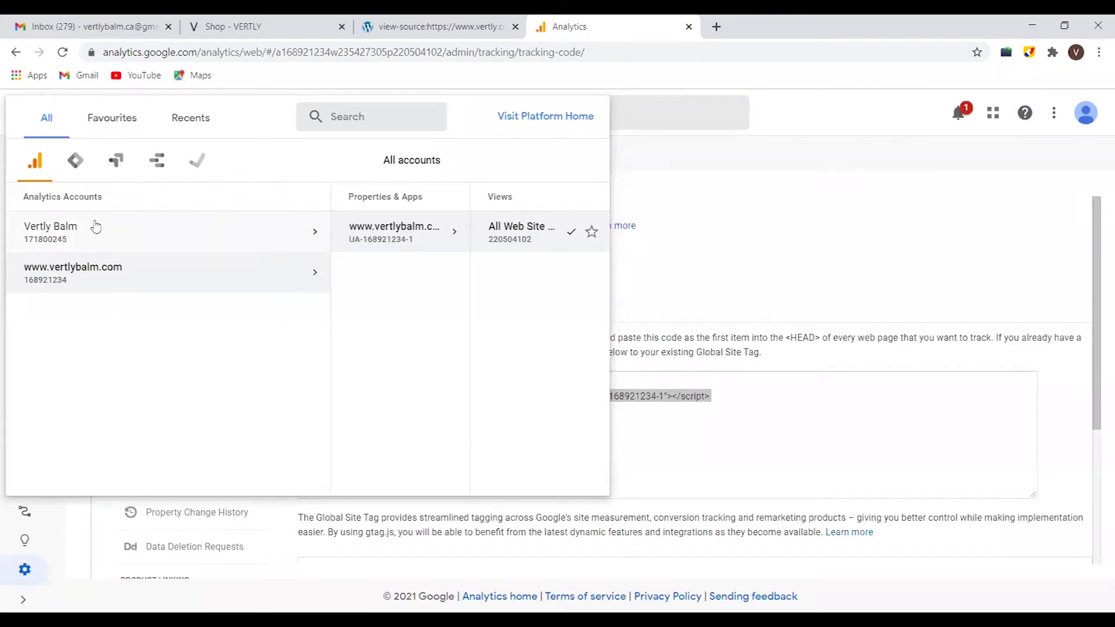
{"action": "left_click", "coordinate": [700, 190]}
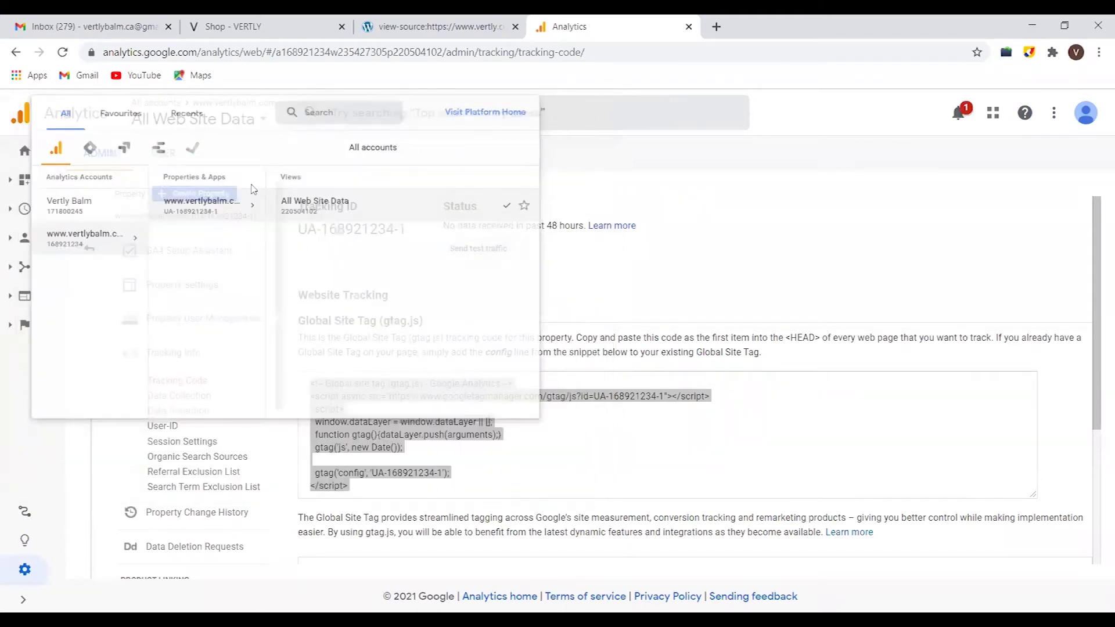
{"action": "left_click", "coordinate": [25, 181]}
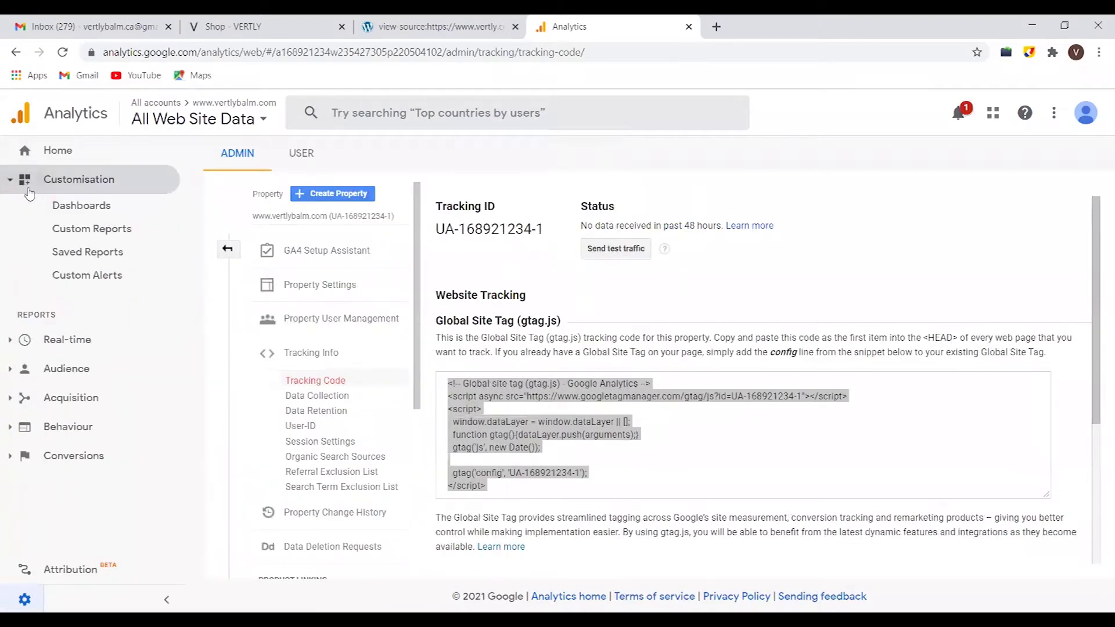
{"action": "left_click", "coordinate": [65, 348]}
{"action": "left_click", "coordinate": [81, 270]}
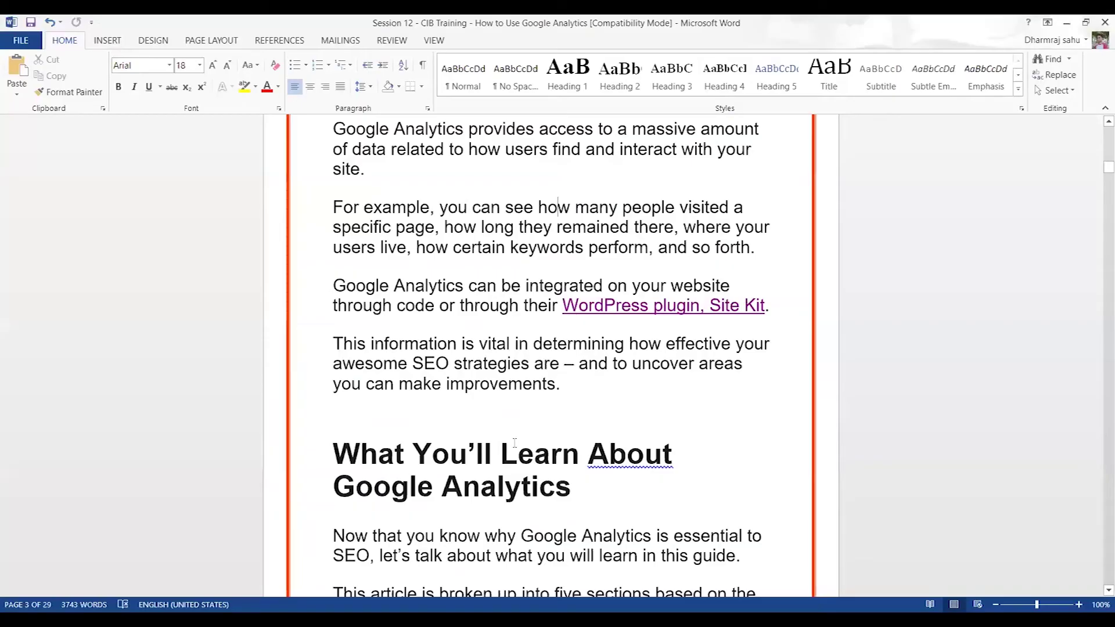
Switch to the Word training document and read the "What You'll Learn About Google Analytics" section with its list of reports.
{"action": "scroll", "coordinate": [514, 443], "scroll_direction": "down", "scroll_amount": 2}
{"action": "scroll", "coordinate": [514, 443], "scroll_direction": "down", "scroll_amount": 3}
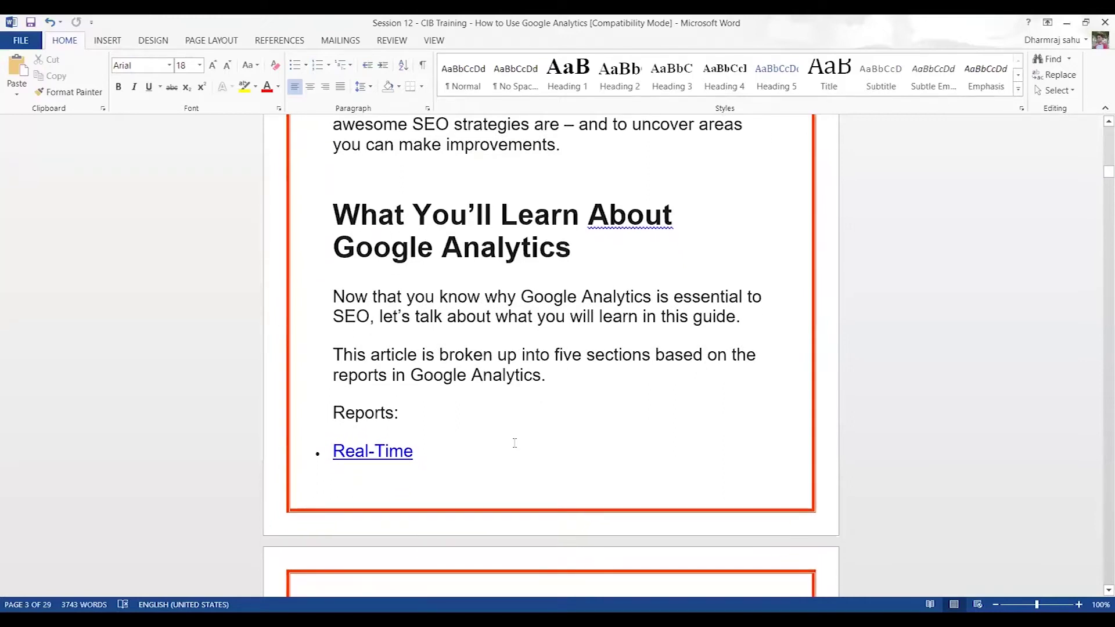
{"action": "scroll", "coordinate": [514, 443], "scroll_direction": "down", "scroll_amount": 1}
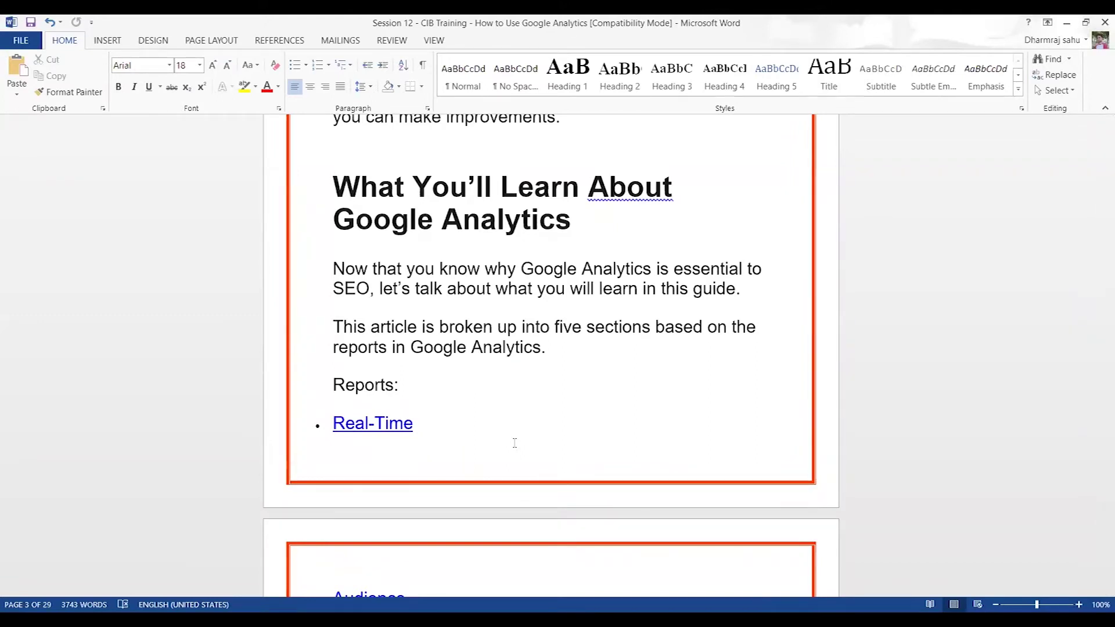
{"action": "scroll", "coordinate": [514, 442], "scroll_direction": "down", "scroll_amount": 3}
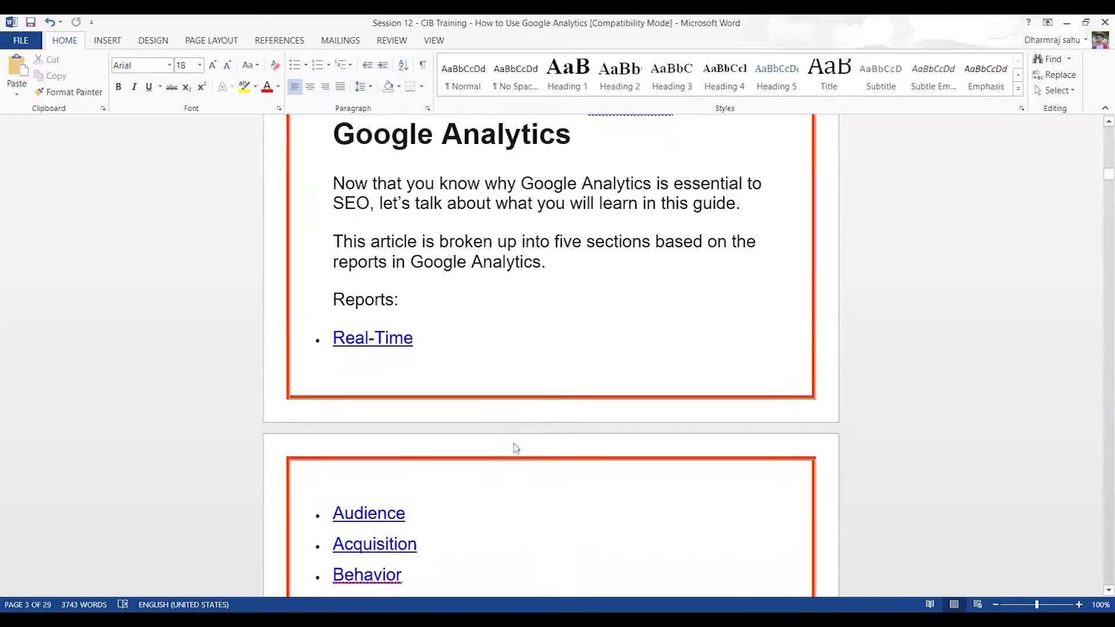
{"action": "scroll", "coordinate": [516, 447], "scroll_direction": "down", "scroll_amount": 2}
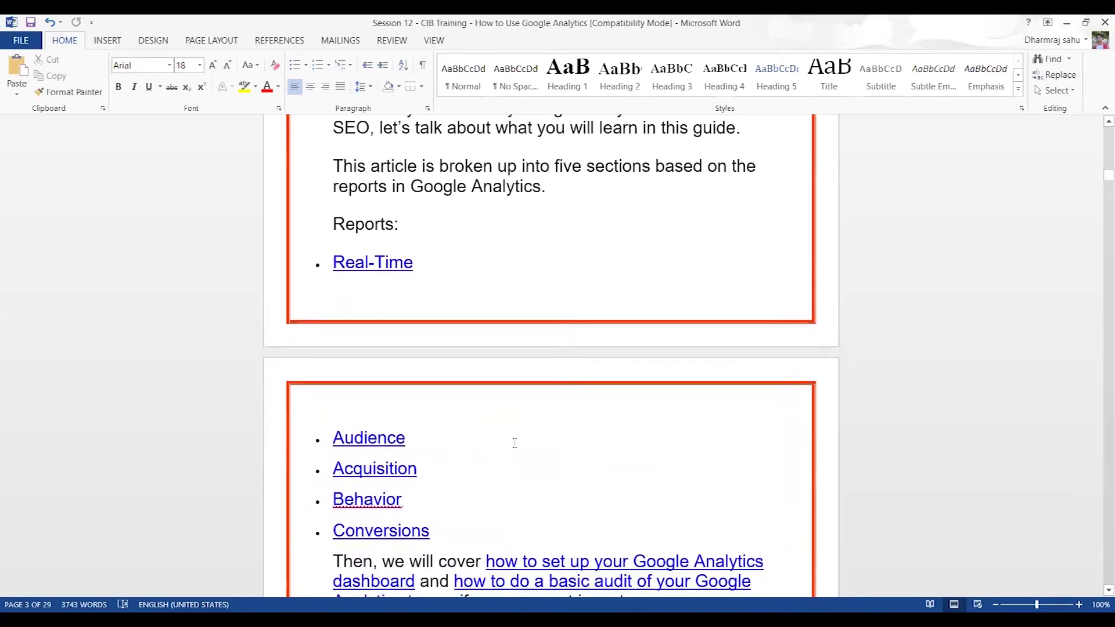
{"action": "scroll", "coordinate": [516, 447], "scroll_direction": "up", "scroll_amount": 1}
{"action": "scroll", "coordinate": [515, 446], "scroll_direction": "up", "scroll_amount": 1}
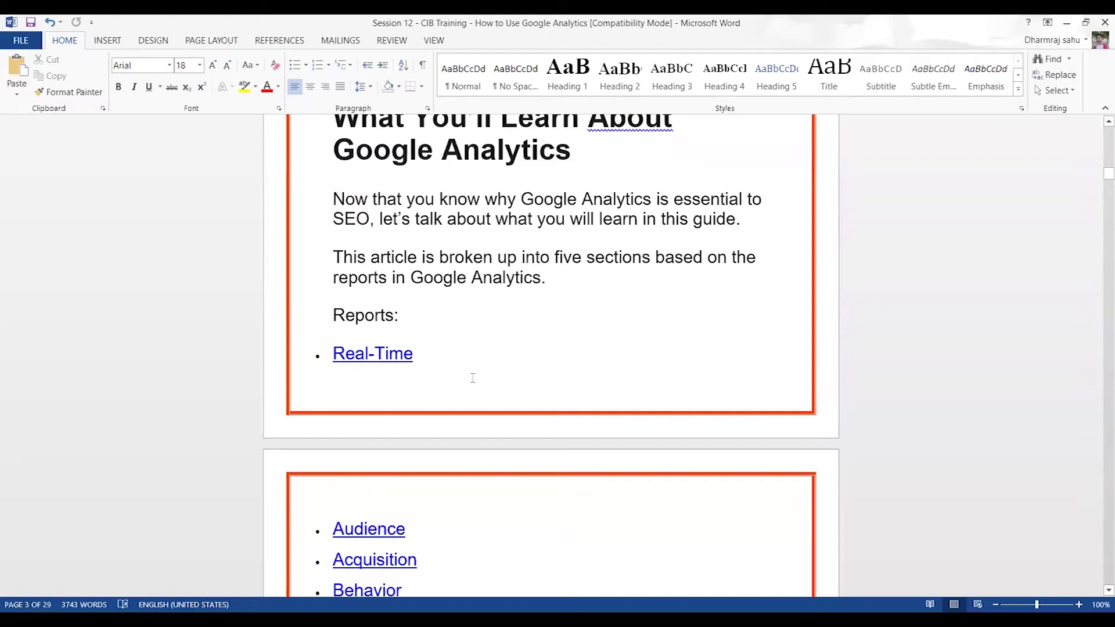
{"action": "scroll", "coordinate": [473, 379], "scroll_direction": "down", "scroll_amount": 3}
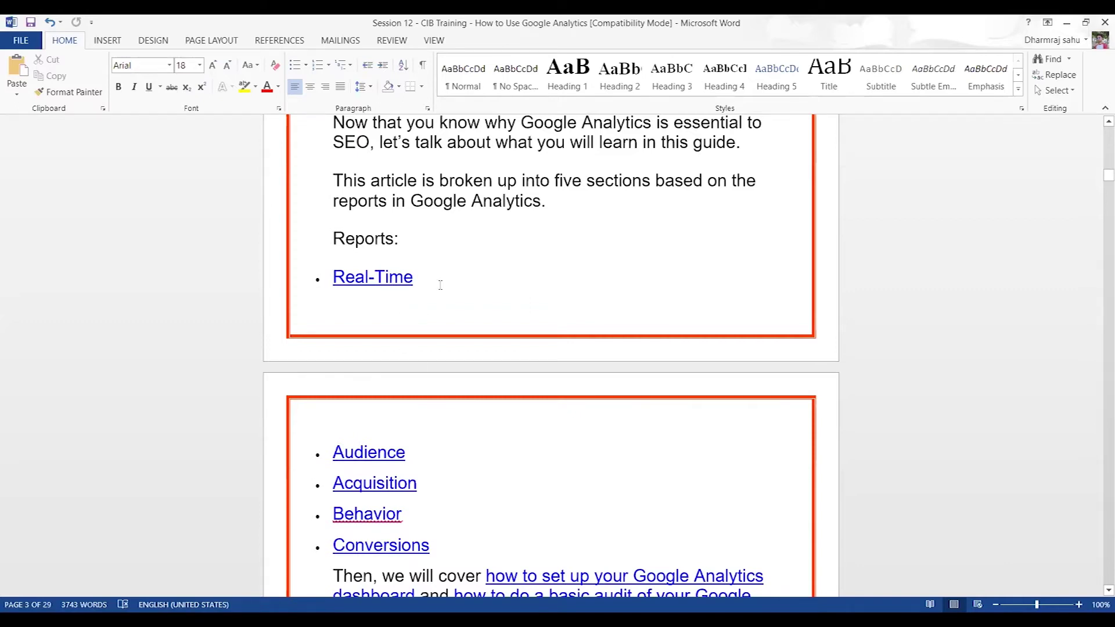
{"action": "scroll", "coordinate": [441, 284], "scroll_direction": "down", "scroll_amount": 3}
{"action": "scroll", "coordinate": [440, 284], "scroll_direction": "up", "scroll_amount": 3}
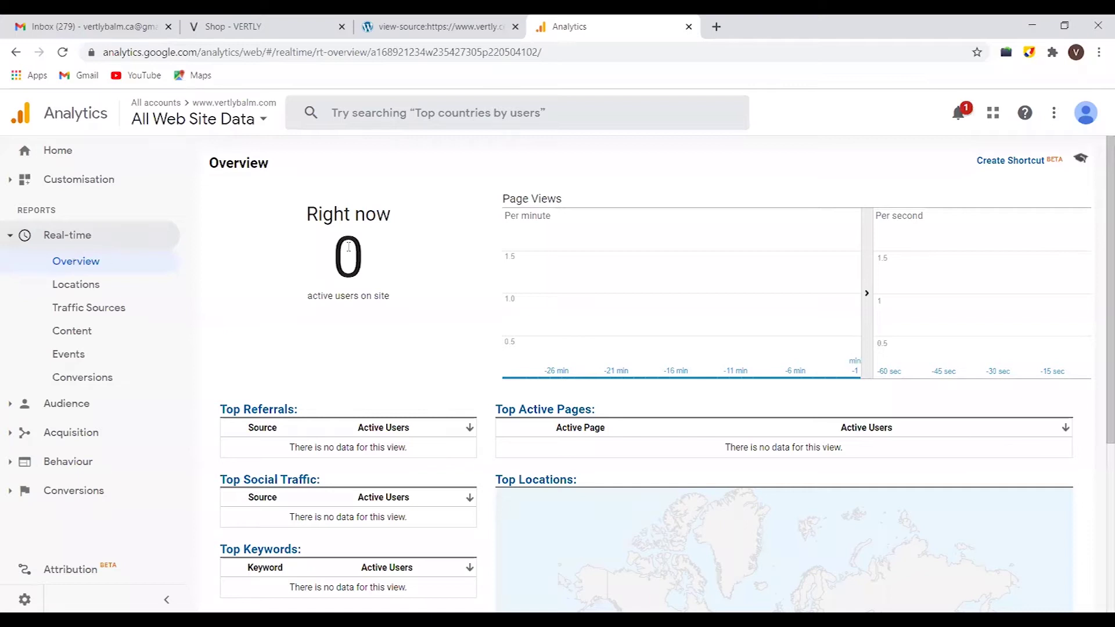
Switch back to Google Analytics and examine the active user count and the referral, traffic and location sections of the real-time overview.
{"action": "left_click_drag", "start_coordinate": [337, 258], "coordinate": [355, 259]}
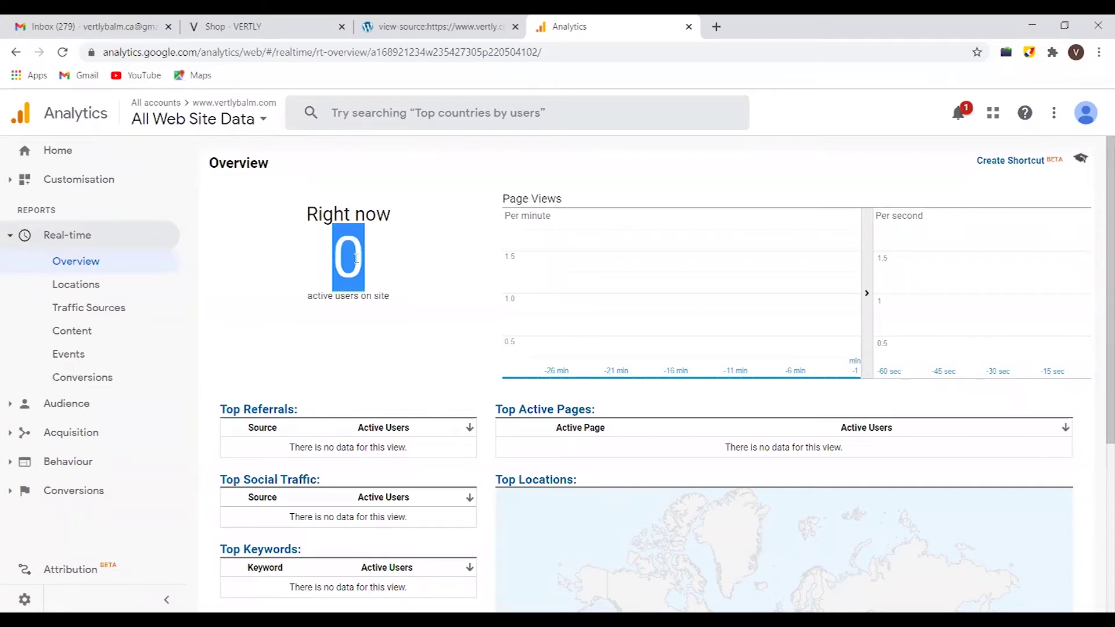
{"action": "left_click", "coordinate": [395, 265]}
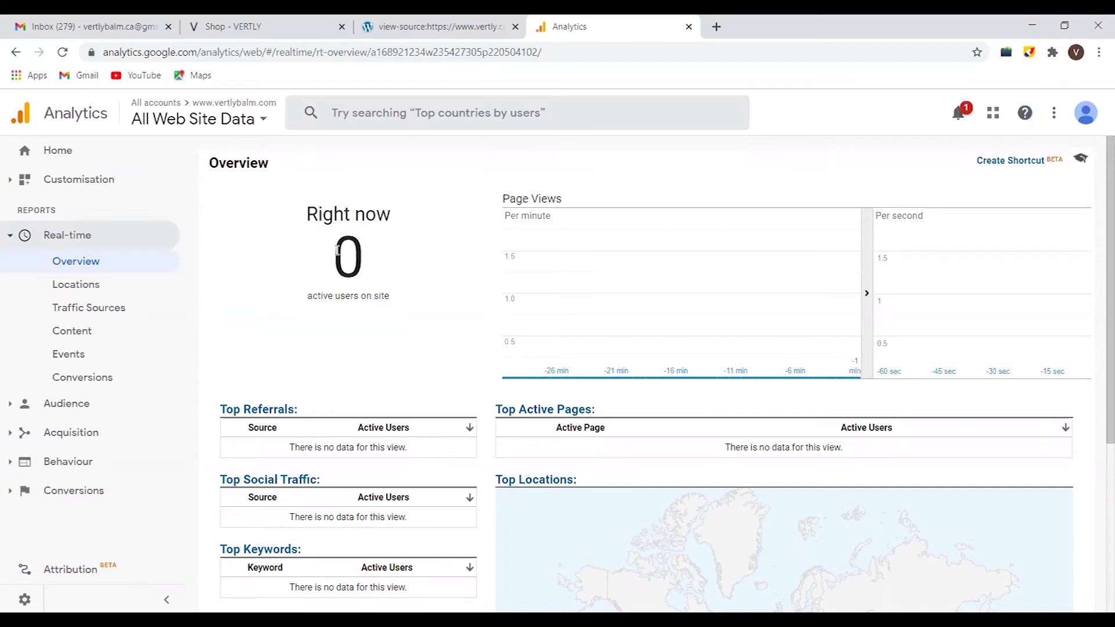
{"action": "left_click_drag", "start_coordinate": [338, 250], "coordinate": [362, 242]}
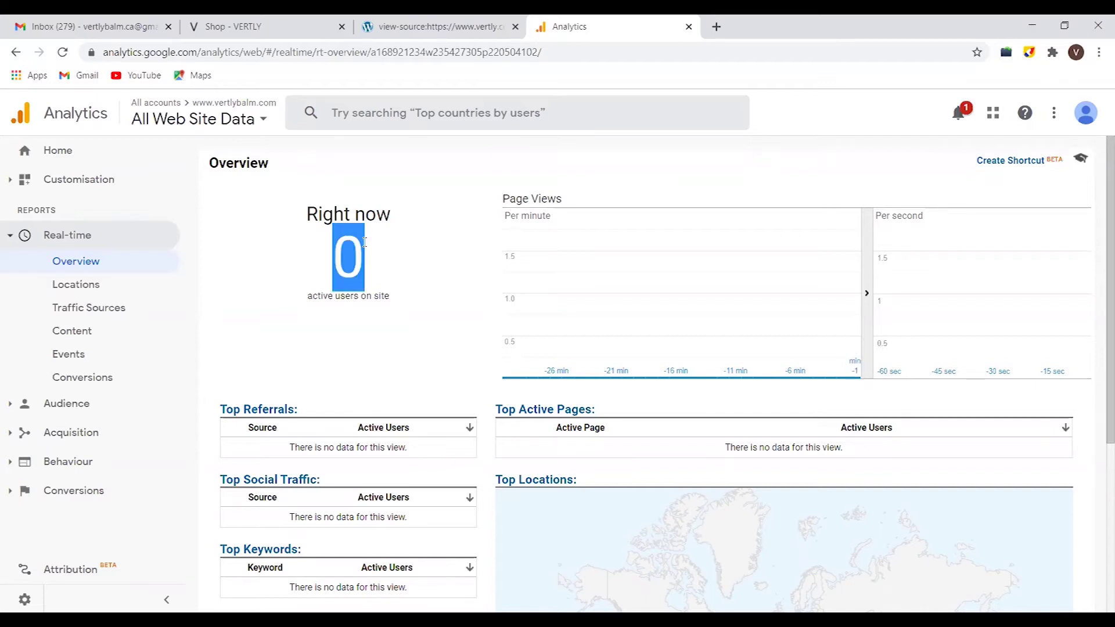
{"action": "left_click", "coordinate": [411, 253]}
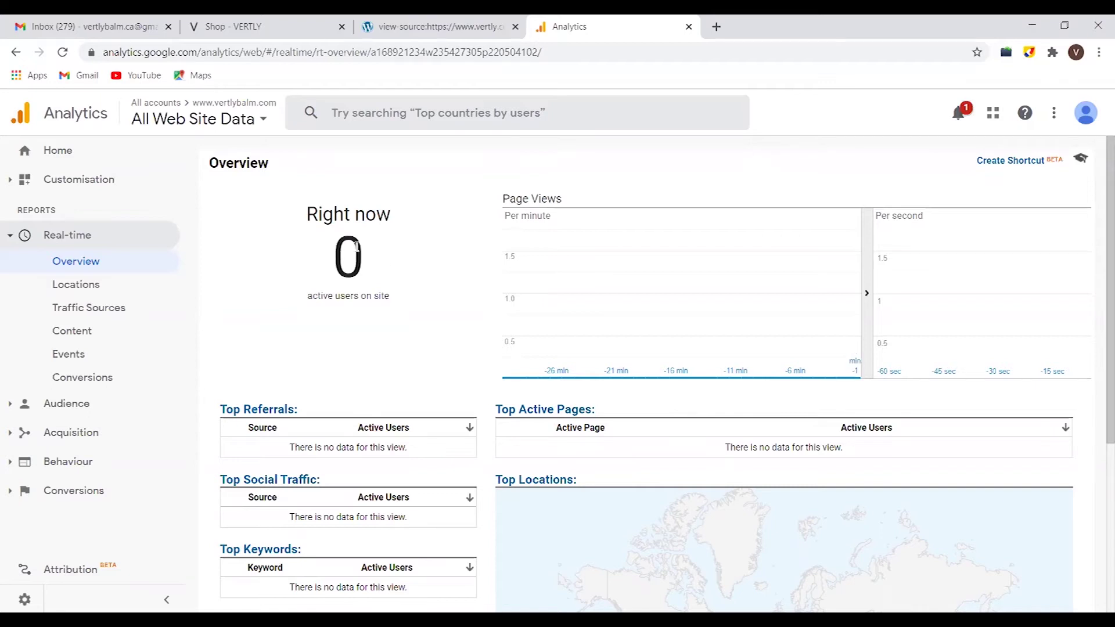
{"action": "double_click", "coordinate": [339, 249]}
{"action": "left_click", "coordinate": [412, 250]}
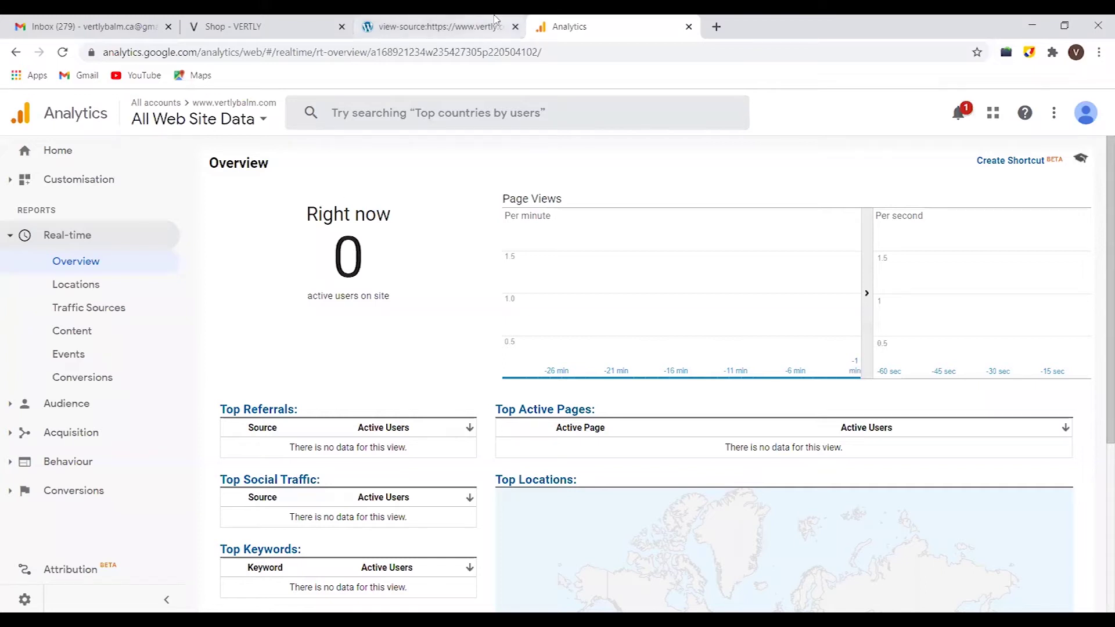
{"action": "left_click", "coordinate": [261, 21]}
{"action": "left_click", "coordinate": [583, 19]}
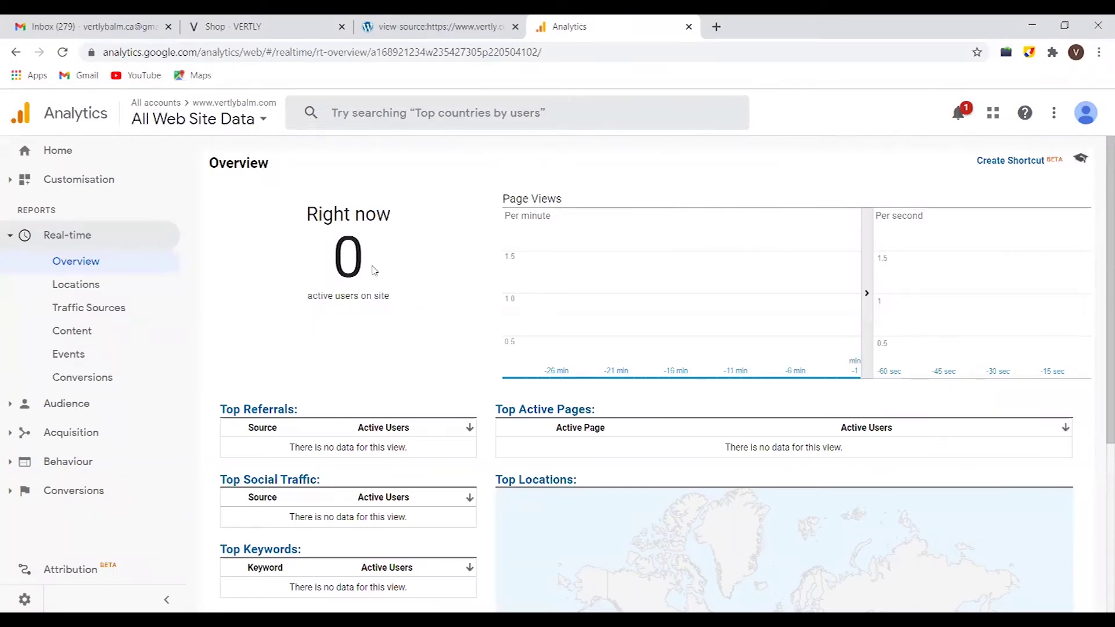
{"action": "scroll", "coordinate": [374, 271], "scroll_direction": "down", "scroll_amount": 2}
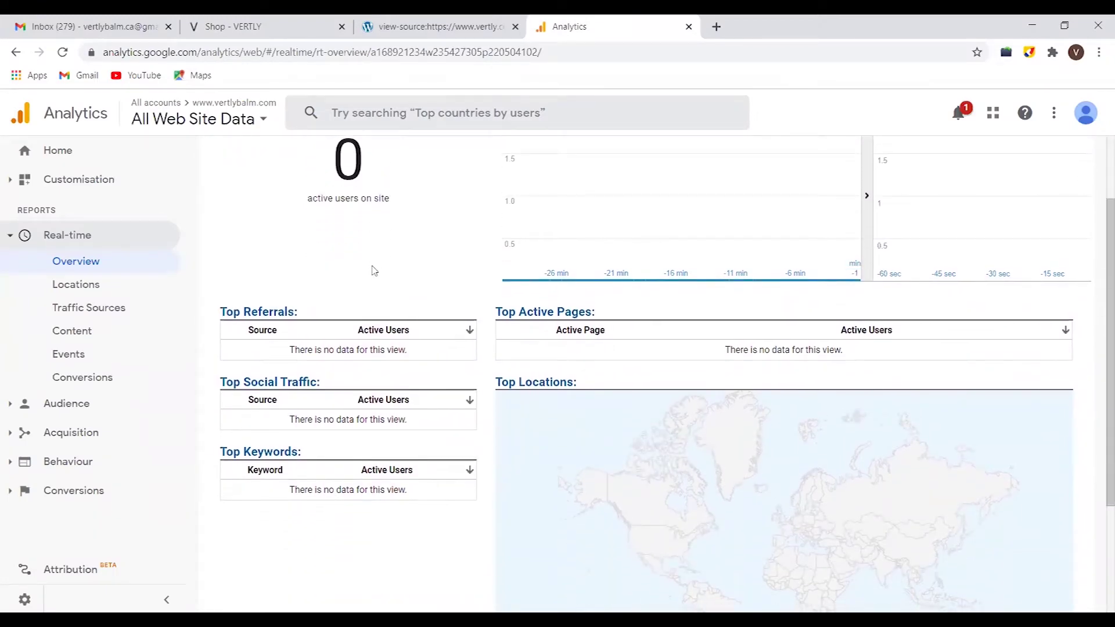
{"action": "scroll", "coordinate": [374, 270], "scroll_direction": "up", "scroll_amount": 2}
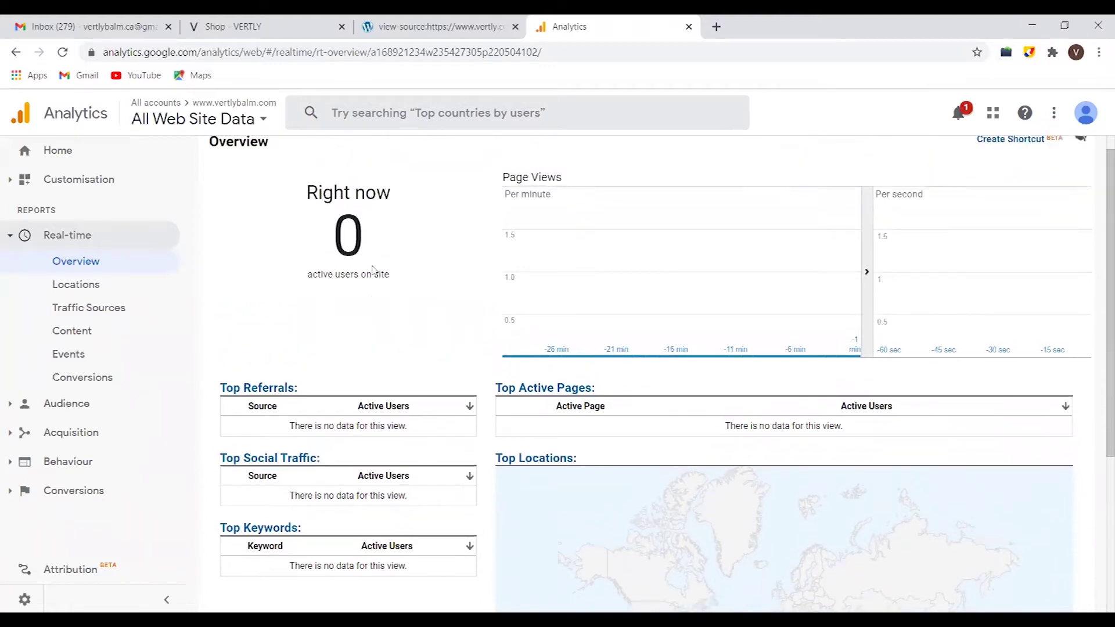
Reload the vertly.com/shop/ page and return to the real-time overview.
{"action": "left_click", "coordinate": [261, 20]}
{"action": "left_click", "coordinate": [200, 55]}
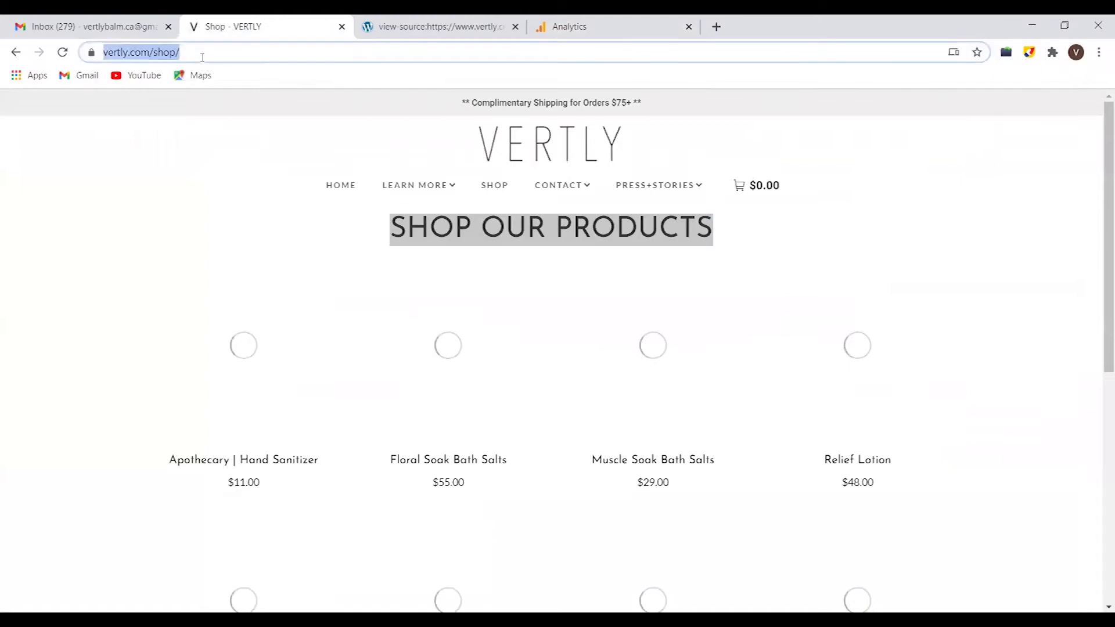
{"action": "key", "text": "Return"}
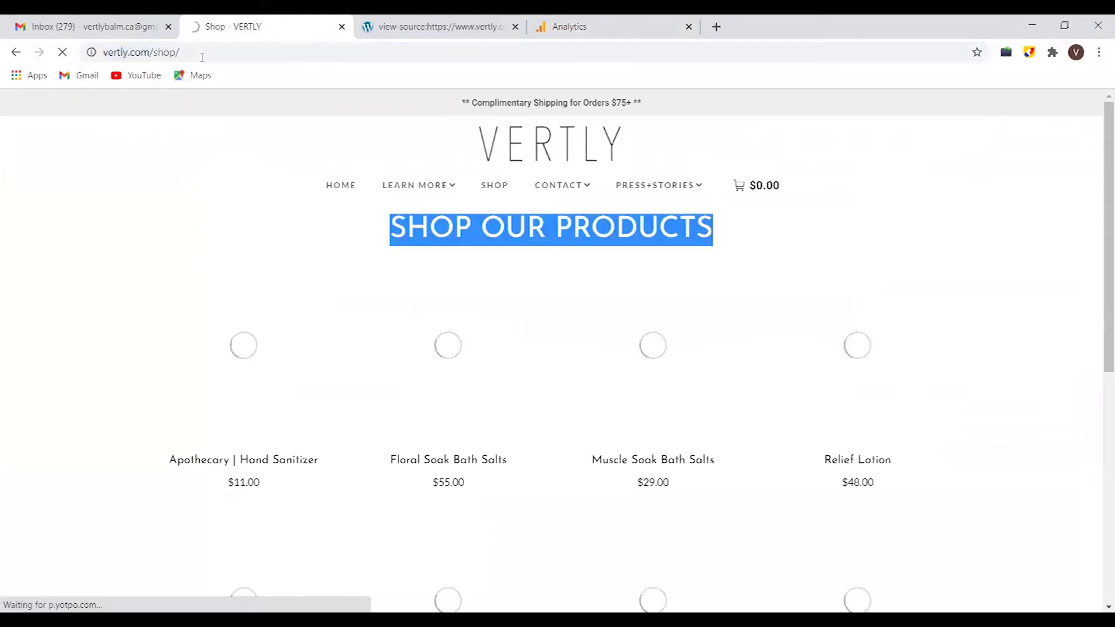
{"action": "left_click", "coordinate": [600, 23]}
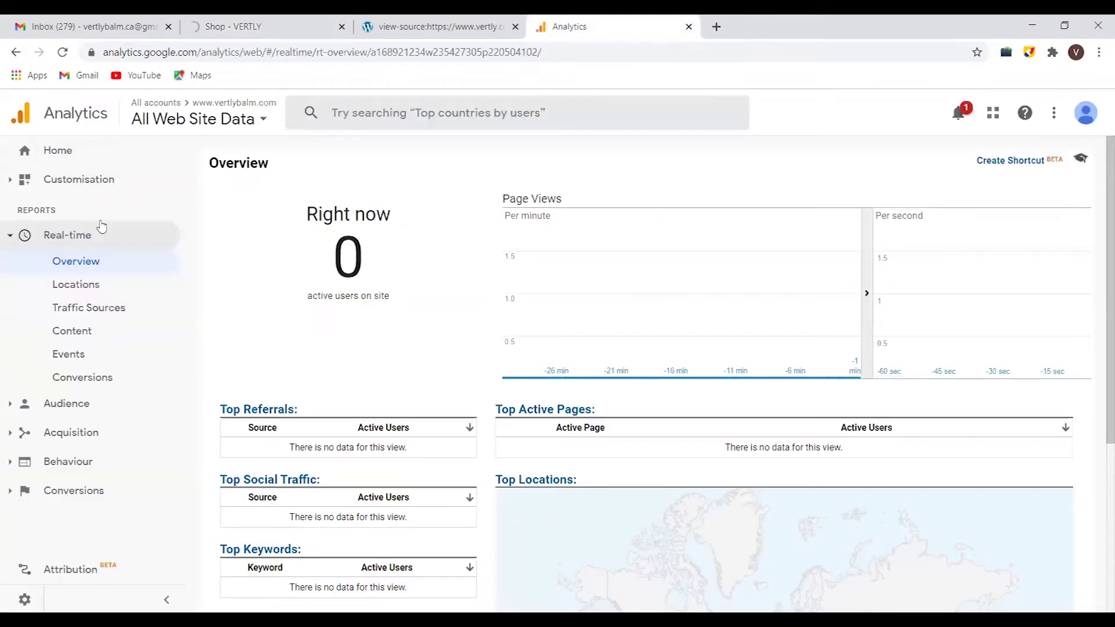
Switch the report to the All Web Site Data view of the VertlyBalm property in the Vertly Balm account.
{"action": "left_click", "coordinate": [255, 120]}
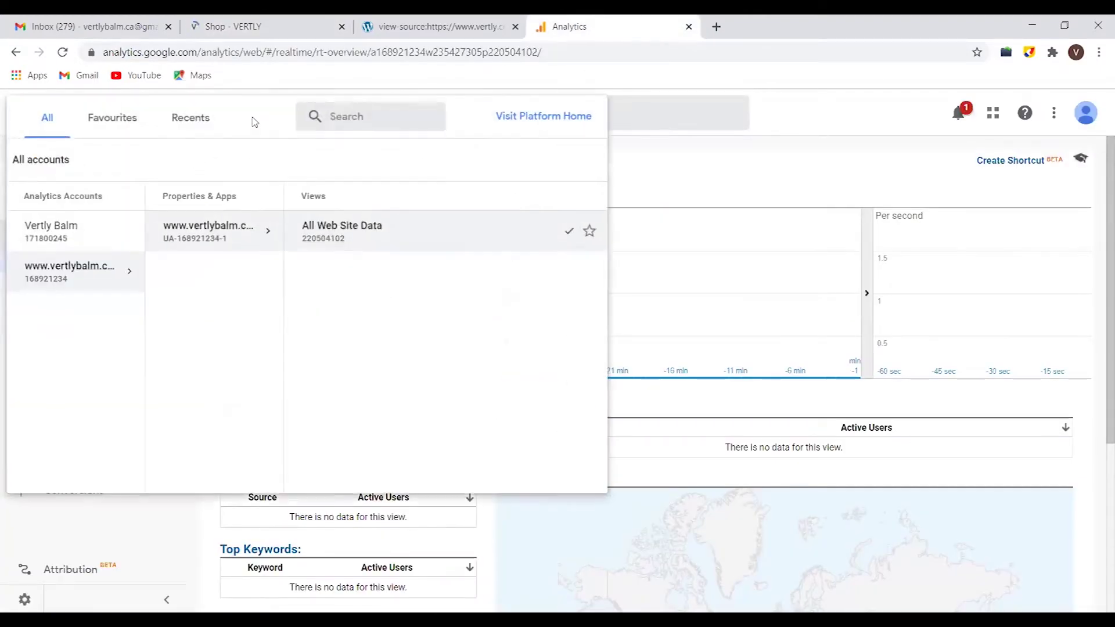
{"action": "left_click", "coordinate": [81, 243]}
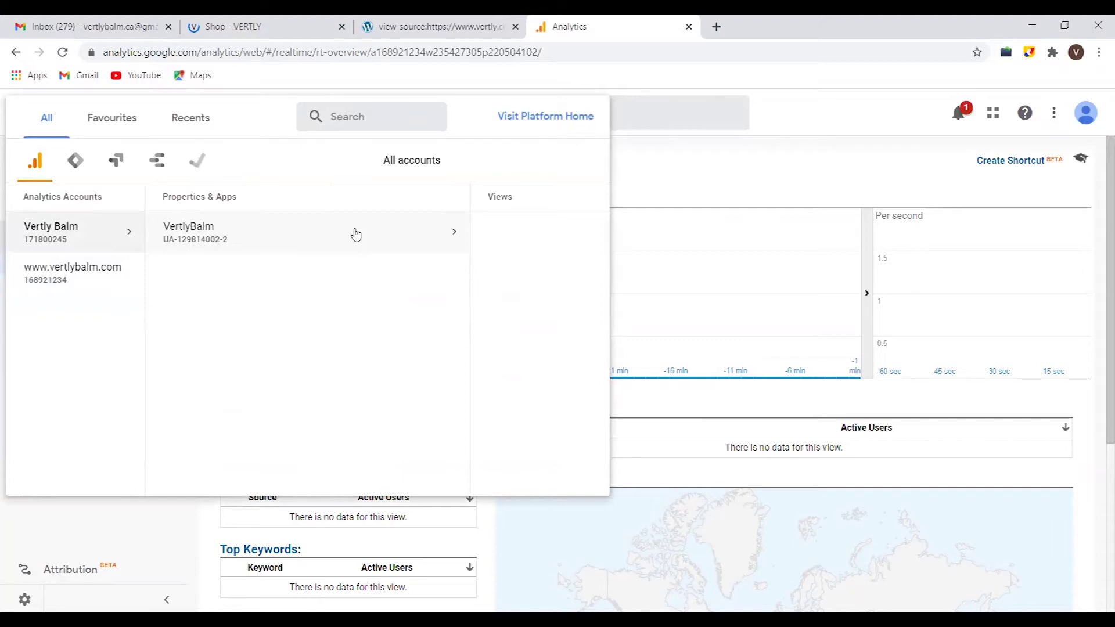
{"action": "left_click", "coordinate": [337, 237]}
{"action": "left_click", "coordinate": [416, 246]}
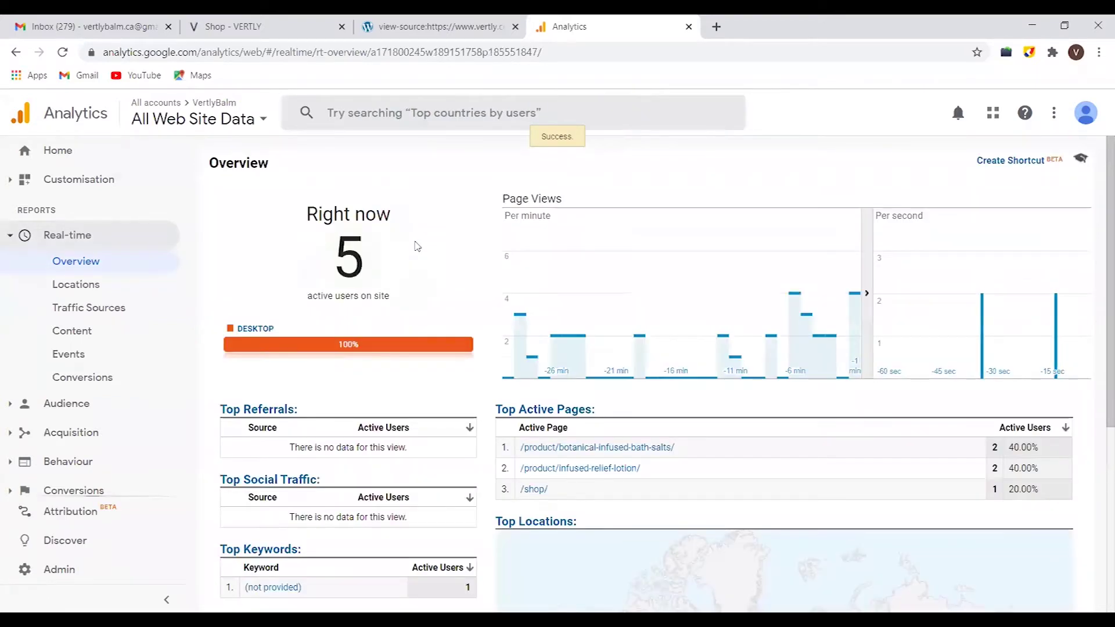
Examine the current active user count and the users per top active page in the VertlyBalm real-time overview.
{"action": "scroll", "coordinate": [417, 246], "scroll_direction": "down", "scroll_amount": 2}
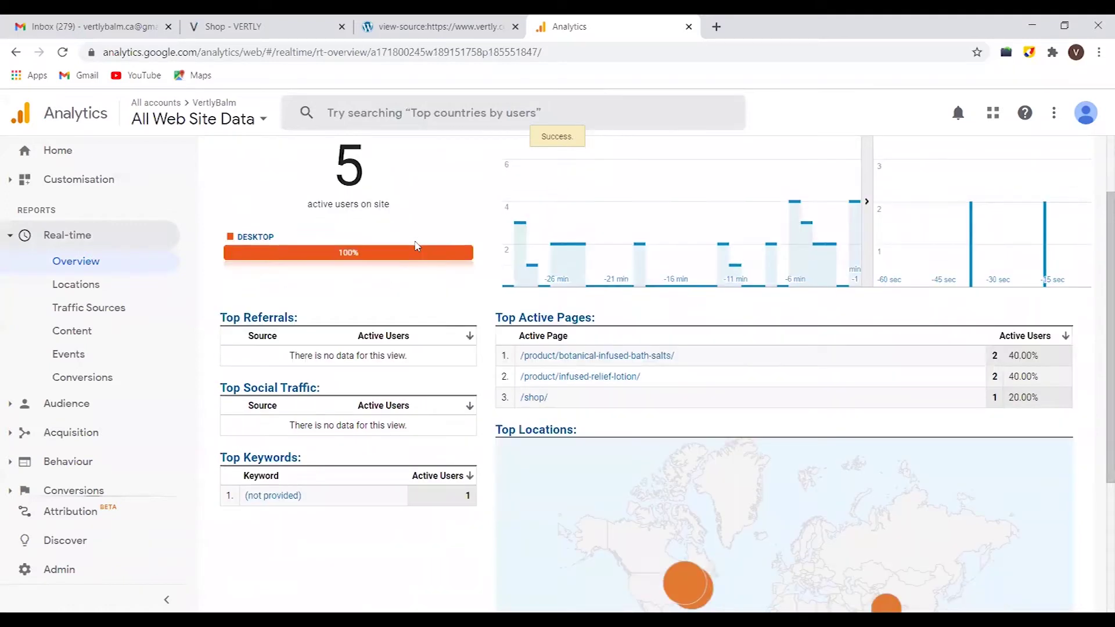
{"action": "scroll", "coordinate": [417, 246], "scroll_direction": "up", "scroll_amount": 2}
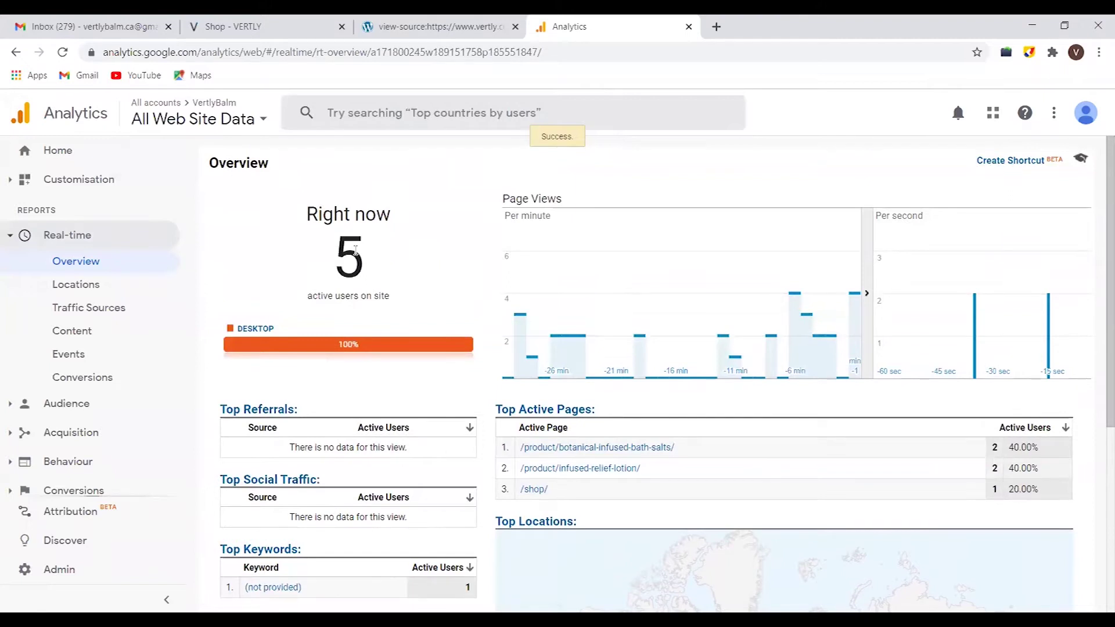
{"action": "double_click", "coordinate": [337, 251]}
{"action": "left_click", "coordinate": [347, 219]}
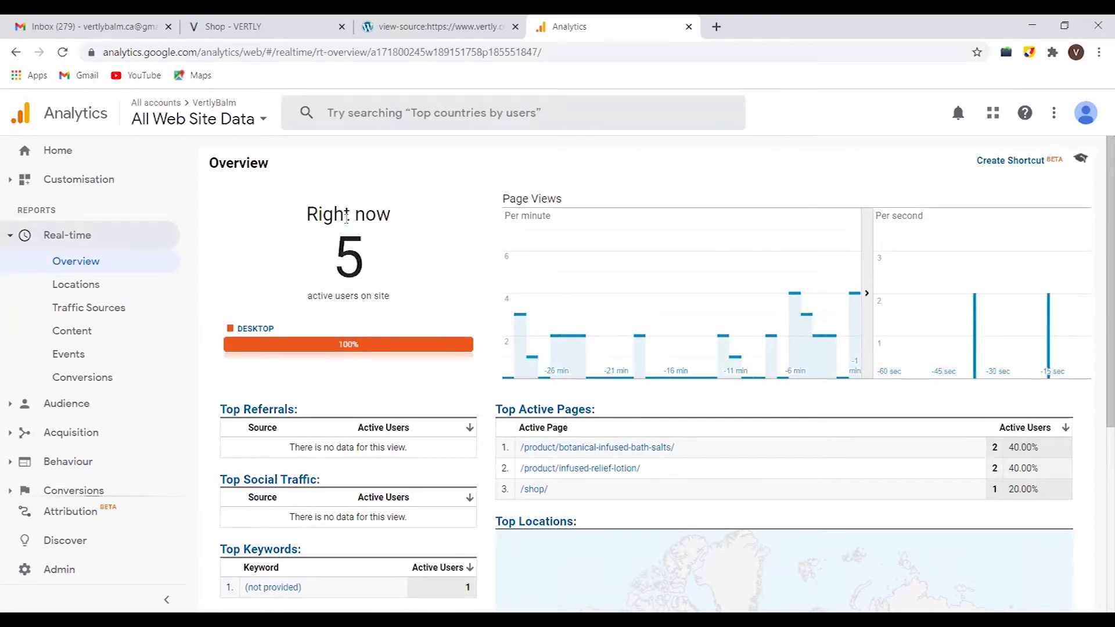
{"action": "double_click", "coordinate": [360, 253]}
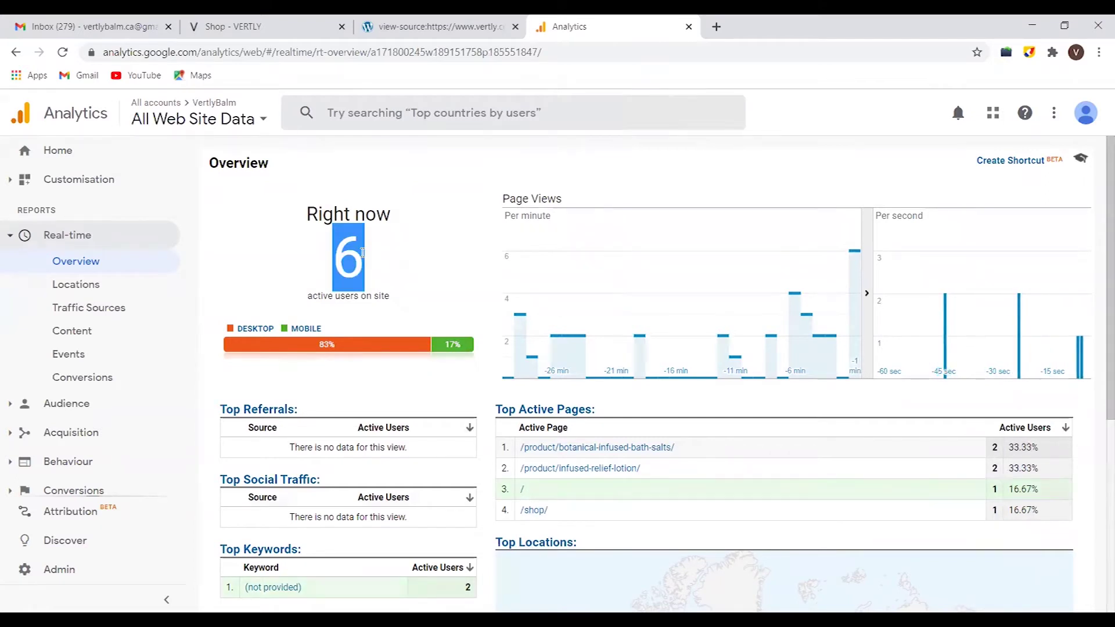
{"action": "left_click", "coordinate": [410, 267]}
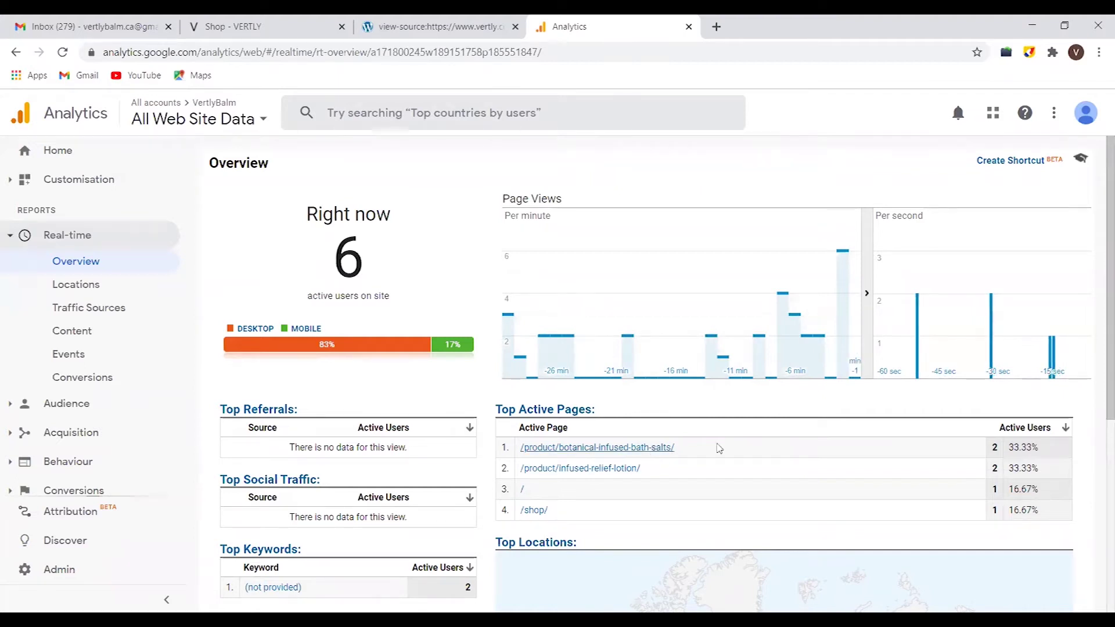
{"action": "double_click", "coordinate": [994, 448]}
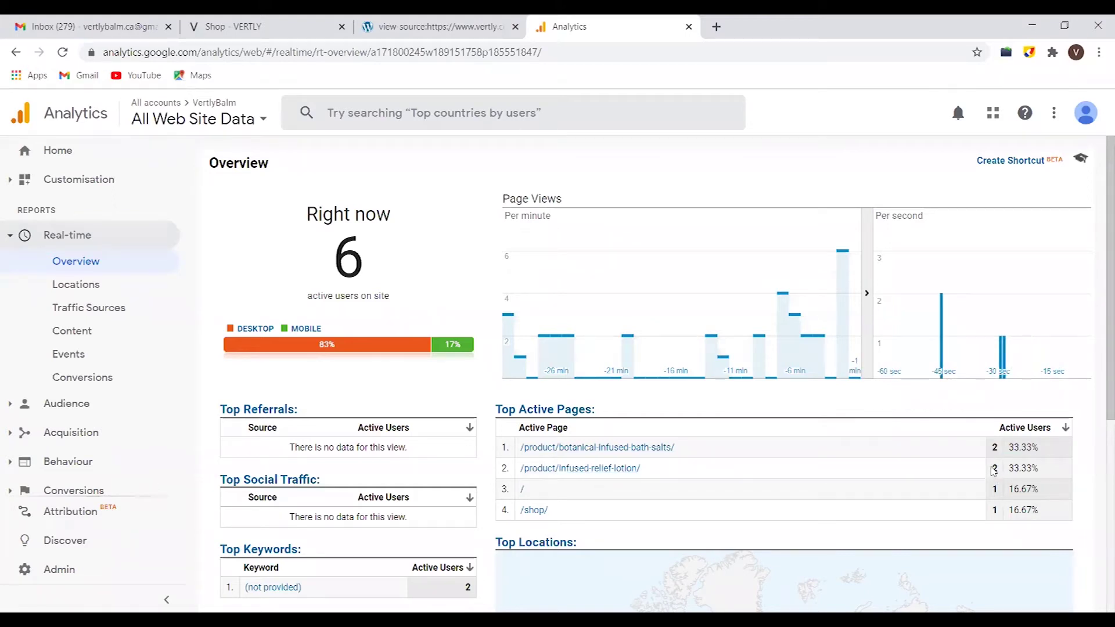
Examine the top active pages, top keywords and top locations map of the real-time overview.
{"action": "left_click_drag", "start_coordinate": [995, 468], "coordinate": [501, 446]}
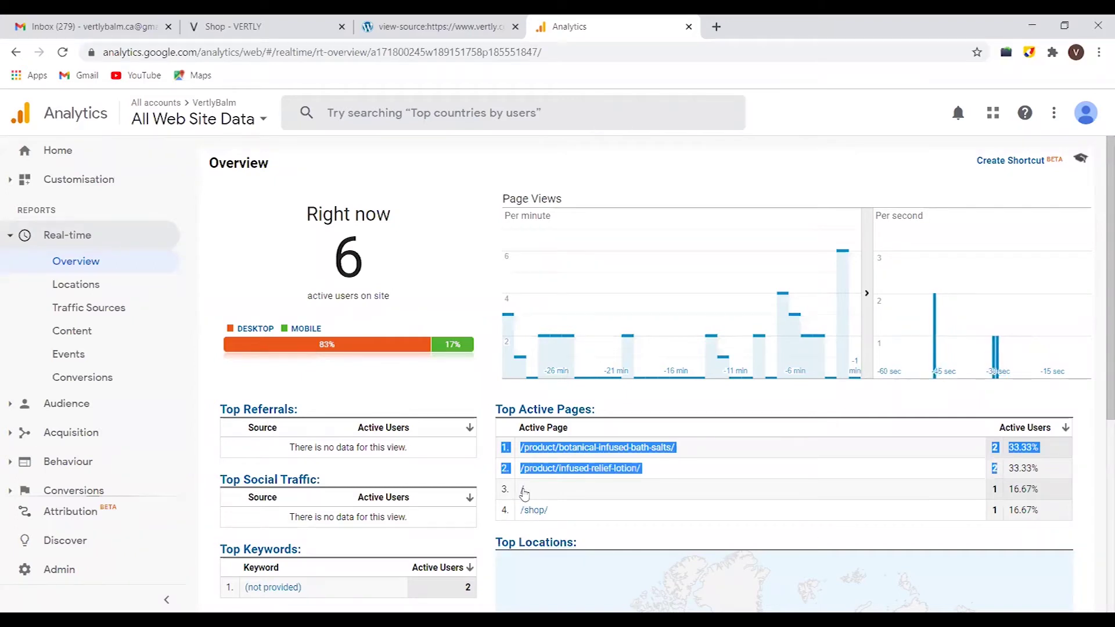
{"action": "left_click", "coordinate": [994, 493]}
{"action": "double_click", "coordinate": [994, 492]}
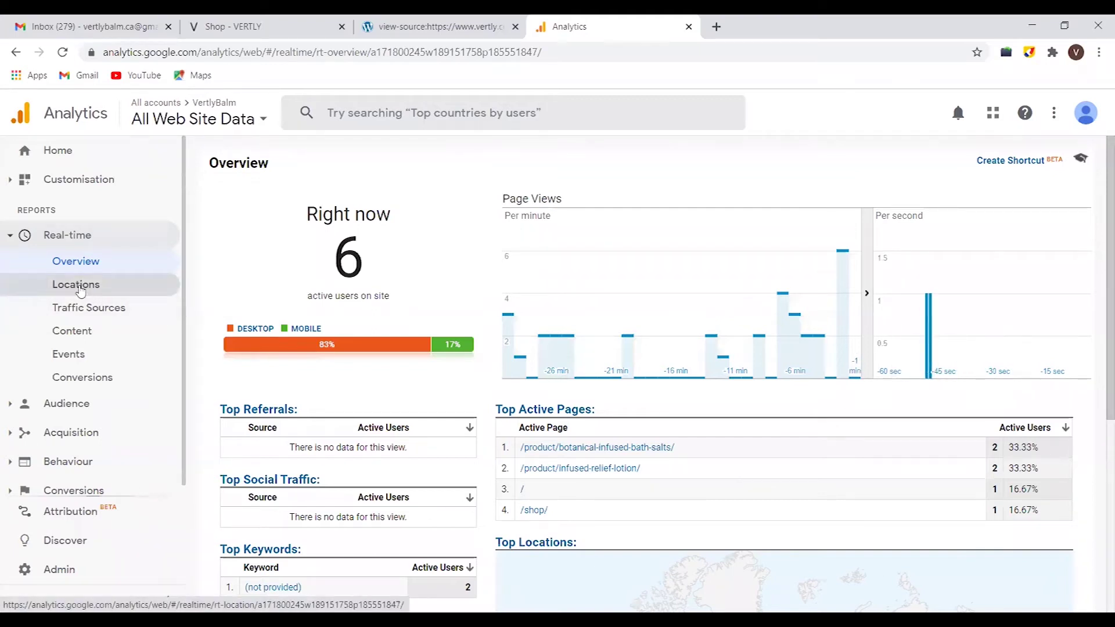
{"action": "scroll", "coordinate": [529, 376], "scroll_direction": "down", "scroll_amount": 1}
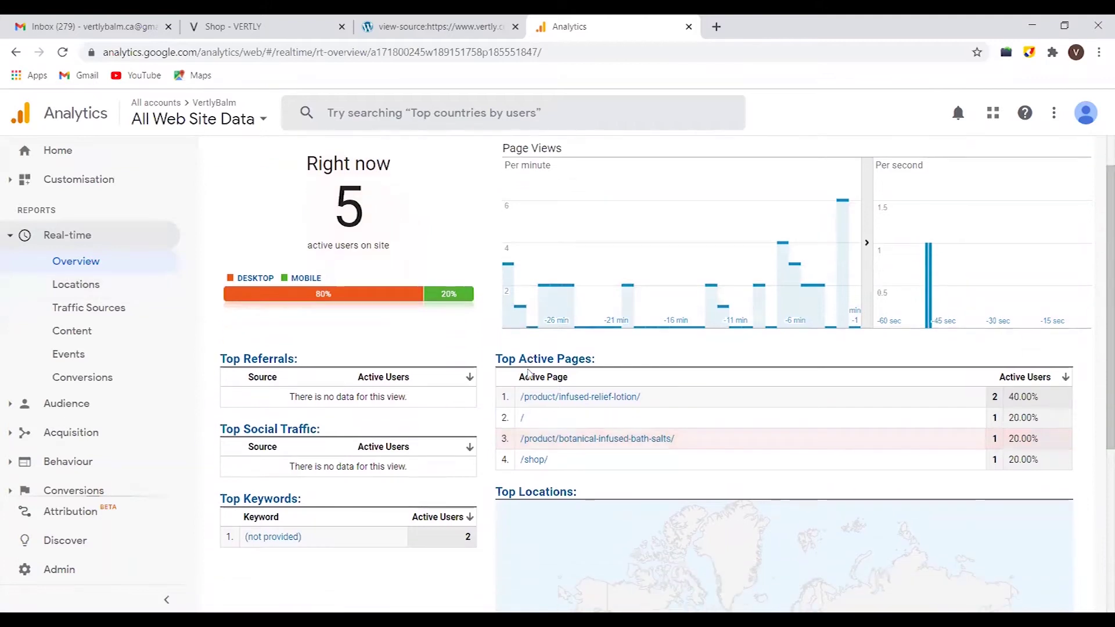
{"action": "scroll", "coordinate": [529, 376], "scroll_direction": "up", "scroll_amount": 1}
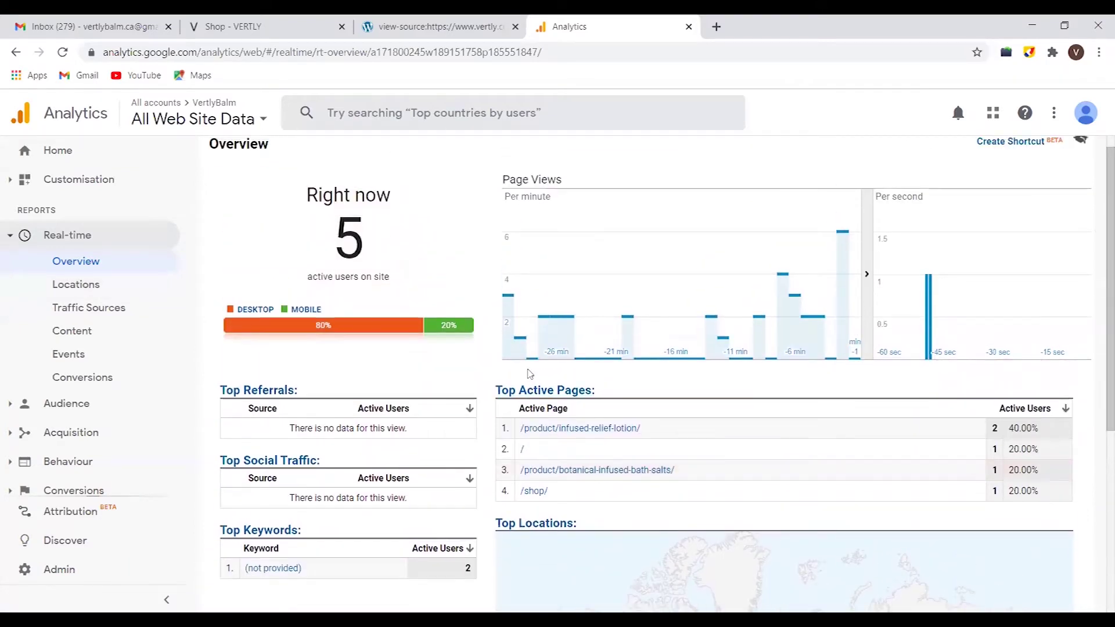
{"action": "scroll", "coordinate": [529, 374], "scroll_direction": "down", "scroll_amount": 3}
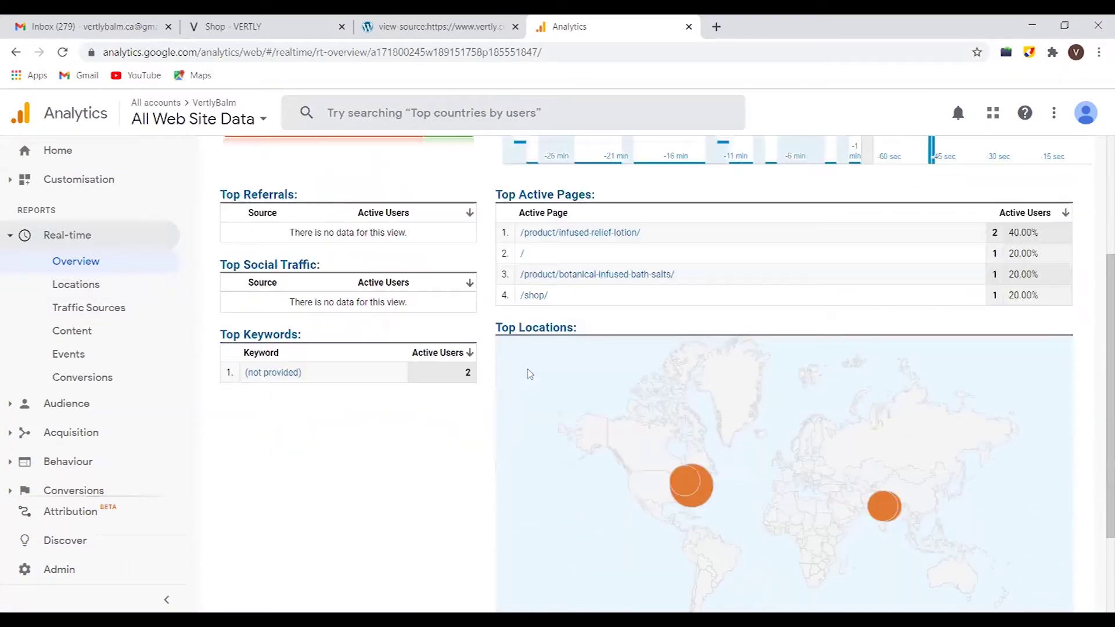
{"action": "scroll", "coordinate": [529, 375], "scroll_direction": "down", "scroll_amount": 2}
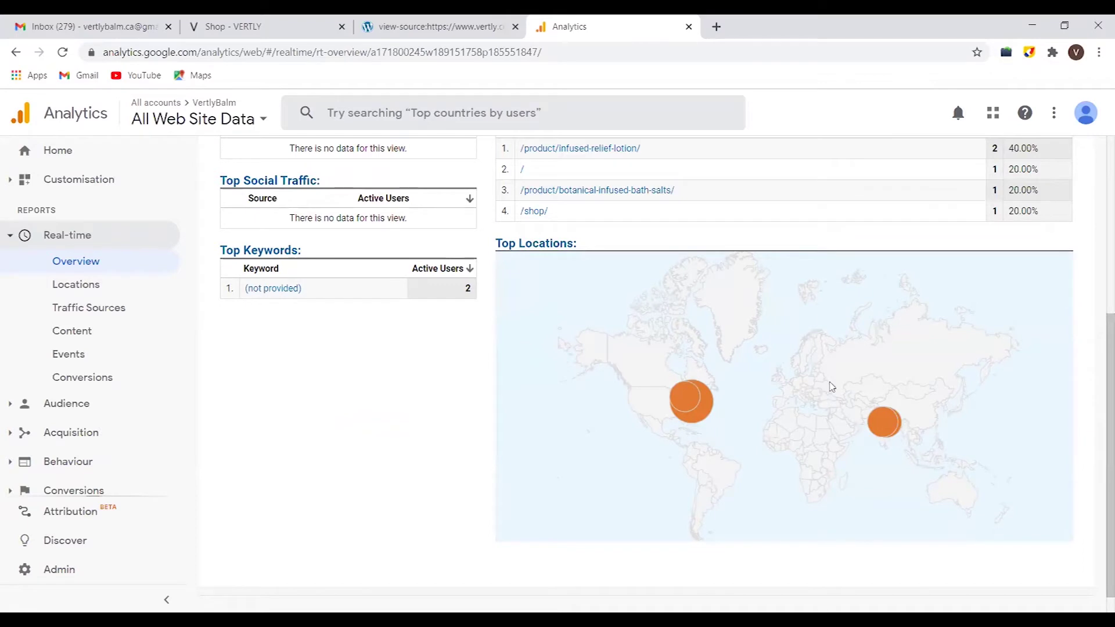
{"action": "scroll", "coordinate": [715, 331], "scroll_direction": "up", "scroll_amount": 4}
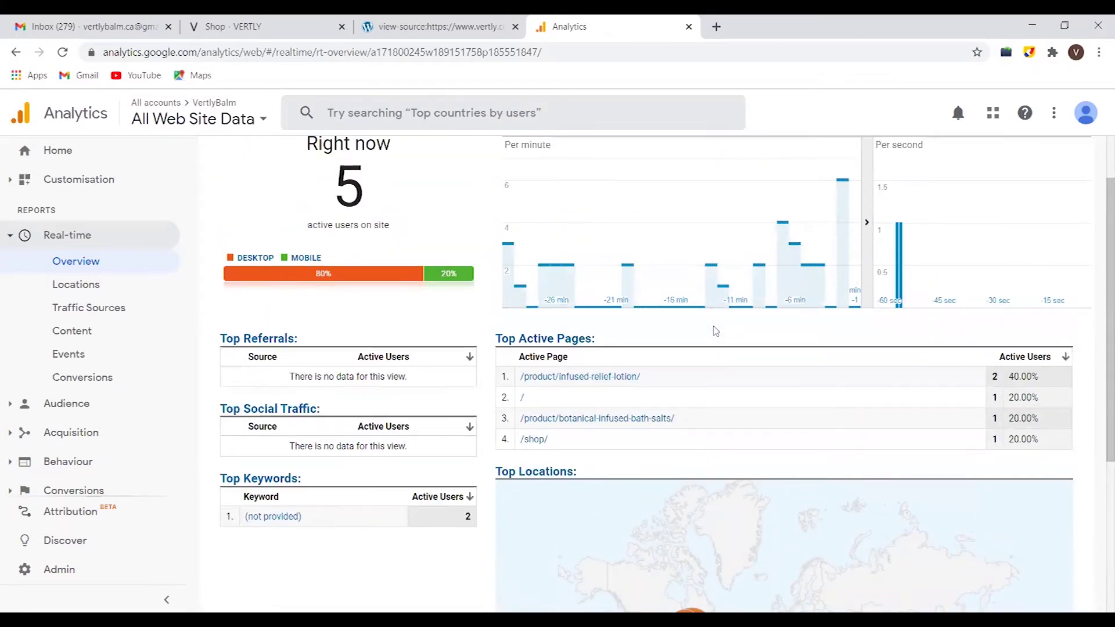
{"action": "scroll", "coordinate": [715, 331], "scroll_direction": "up", "scroll_amount": 1}
Open the real-time Locations report and examine the active users per country in the table and on the map.
{"action": "left_click", "coordinate": [76, 285]}
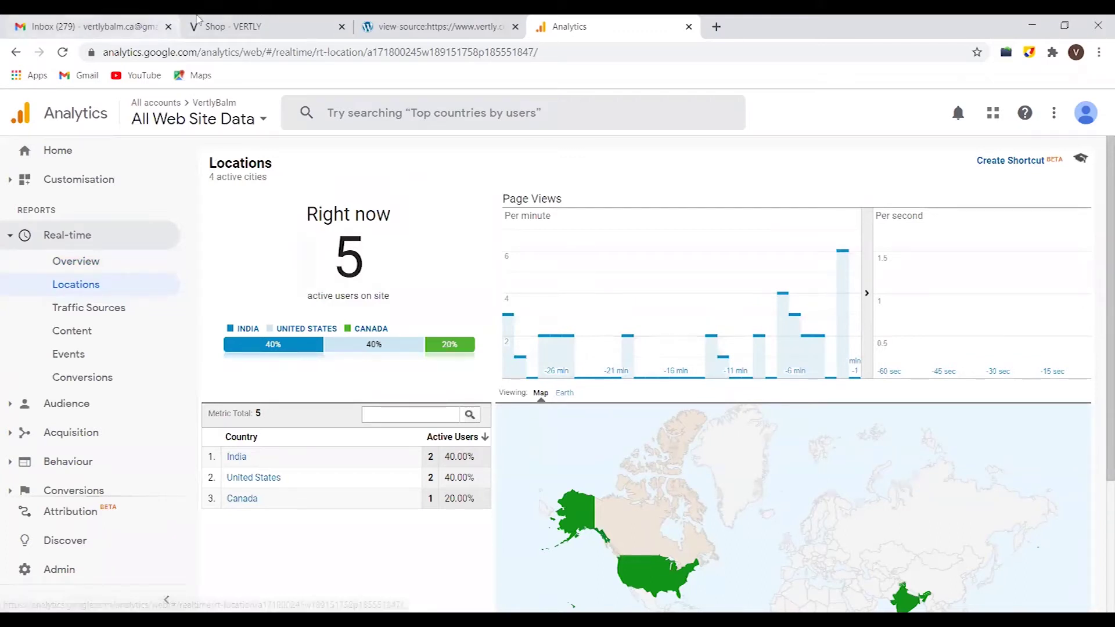
{"action": "left_click", "coordinate": [256, 23]}
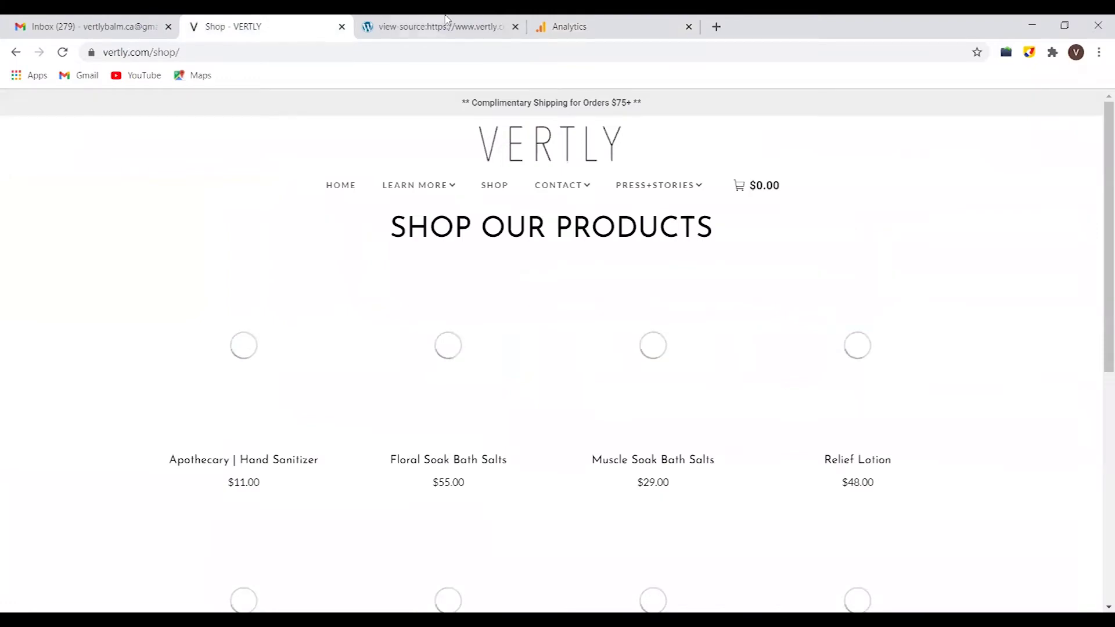
{"action": "left_click", "coordinate": [554, 22]}
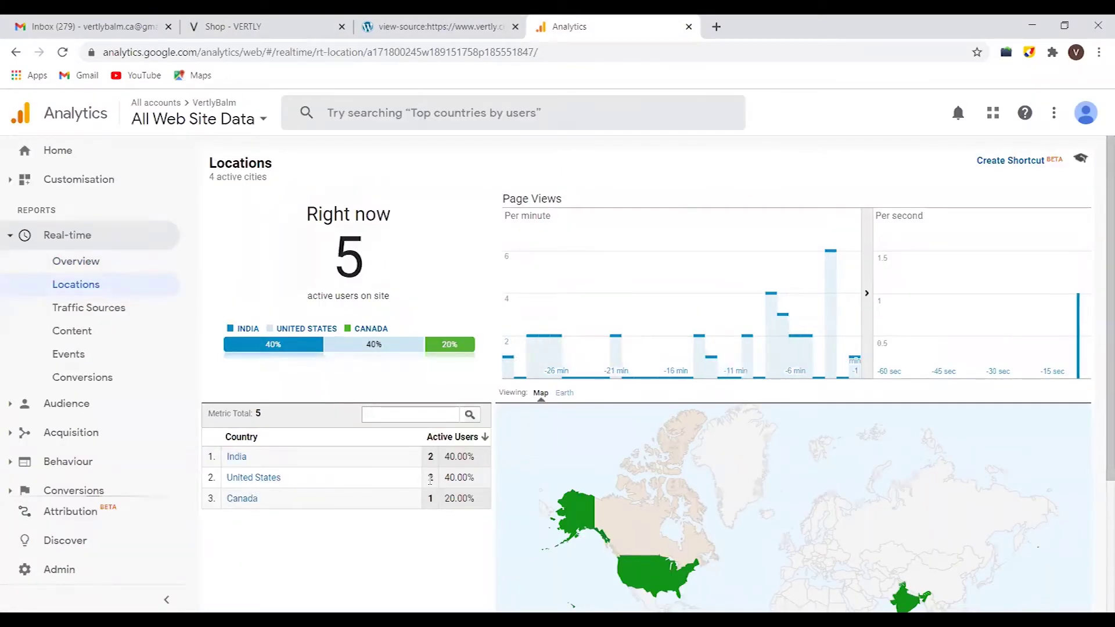
{"action": "double_click", "coordinate": [430, 478]}
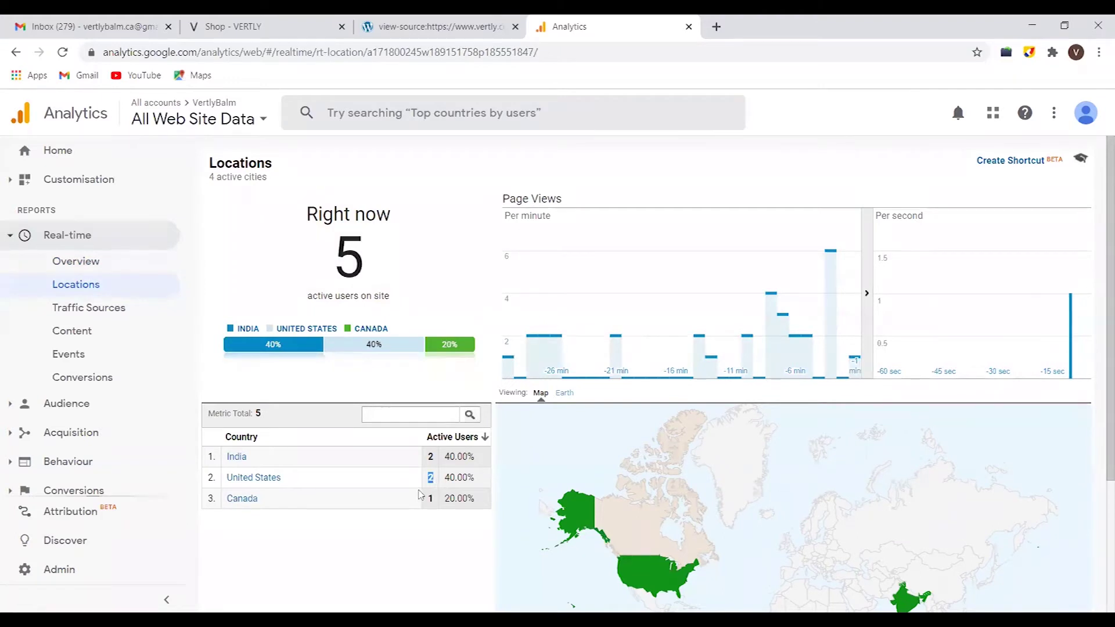
{"action": "double_click", "coordinate": [431, 499]}
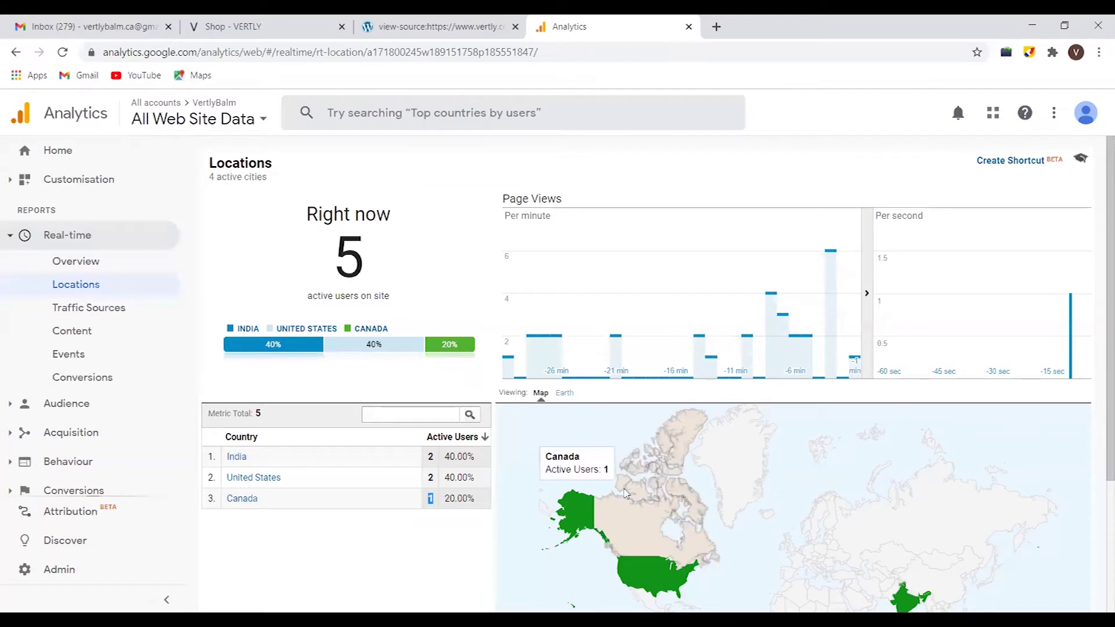
{"action": "scroll", "coordinate": [625, 491], "scroll_direction": "down", "scroll_amount": 3}
{"action": "scroll", "coordinate": [626, 493], "scroll_direction": "up", "scroll_amount": 3}
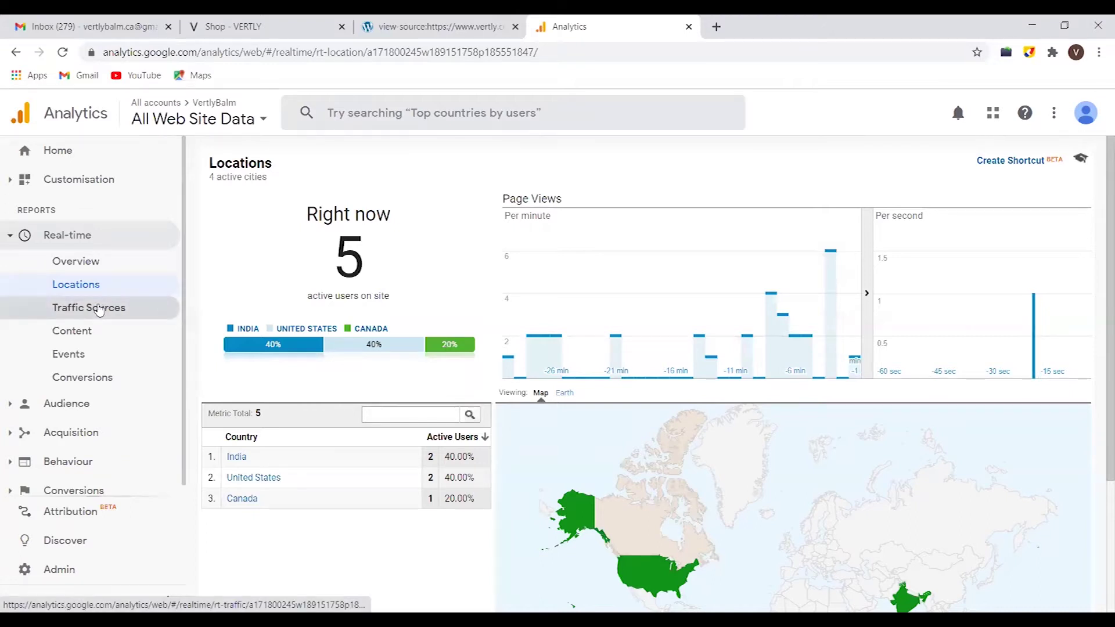
Open the real-time Traffic Sources report and examine the medium and source of the active users.
{"action": "left_click", "coordinate": [83, 314]}
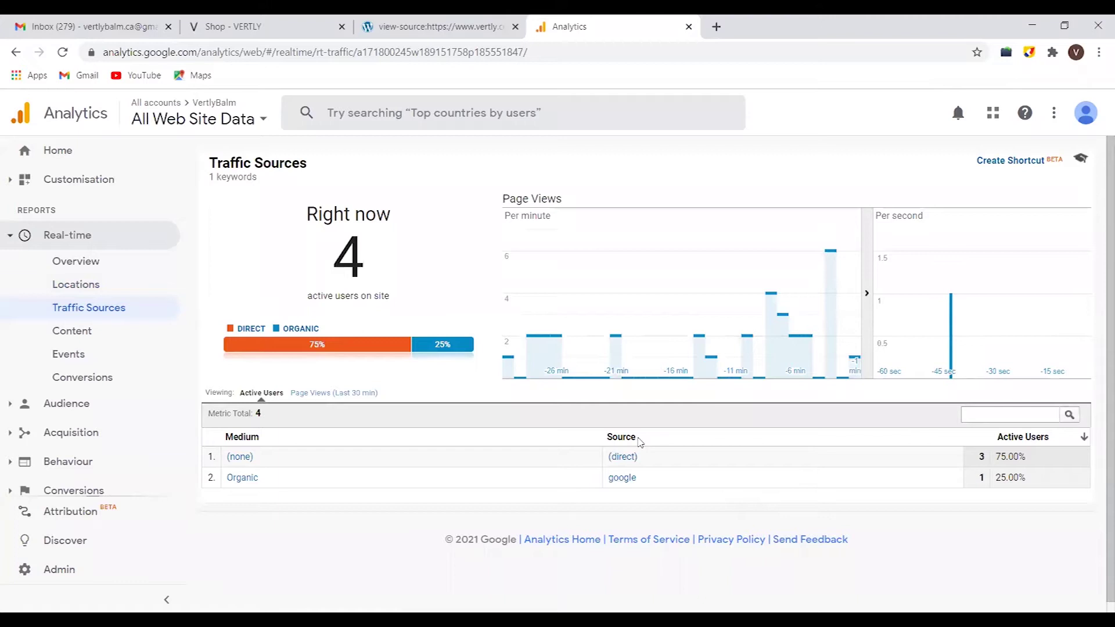
{"action": "double_click", "coordinate": [637, 442]}
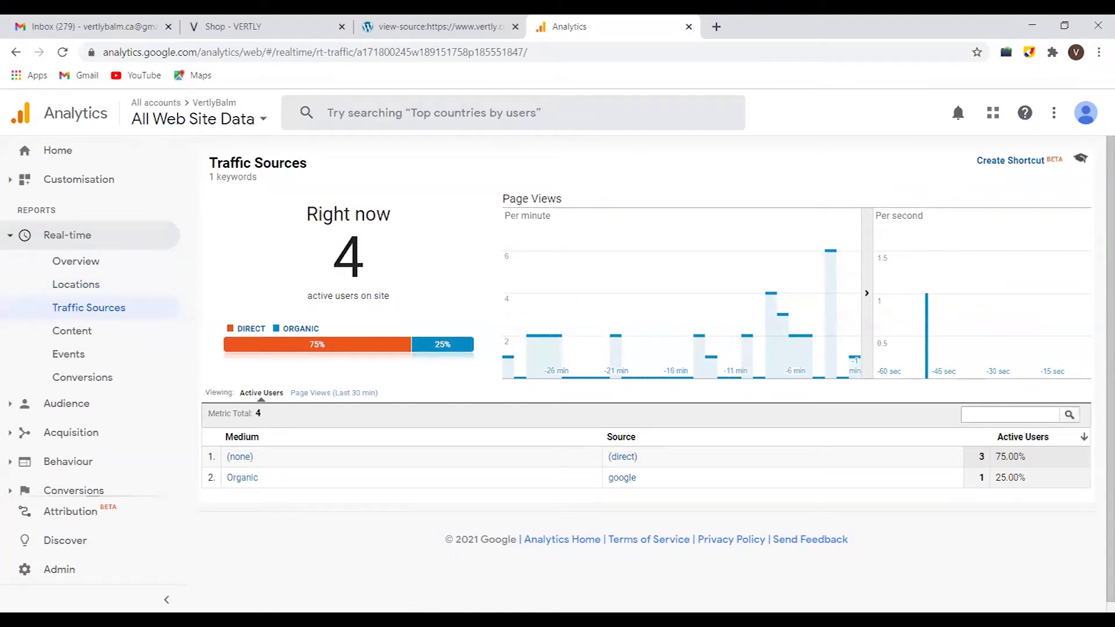
Visit vertly.com directly in a new browser tab and return to the real-time Traffic Sources report.
{"action": "left_click", "coordinate": [720, 26]}
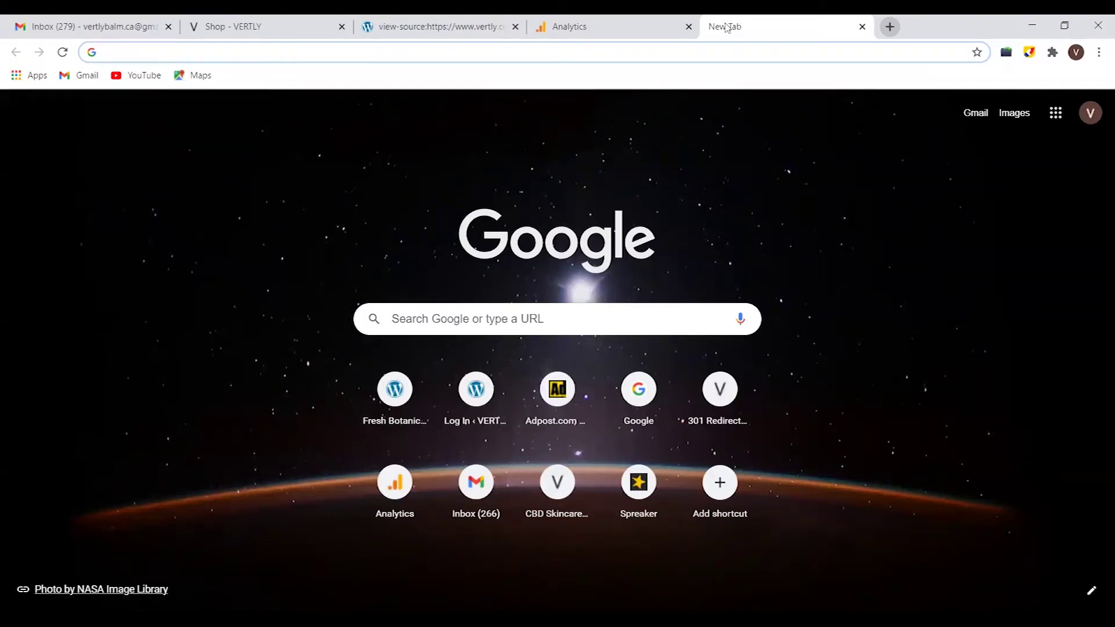
{"action": "type", "text": "vertly"}
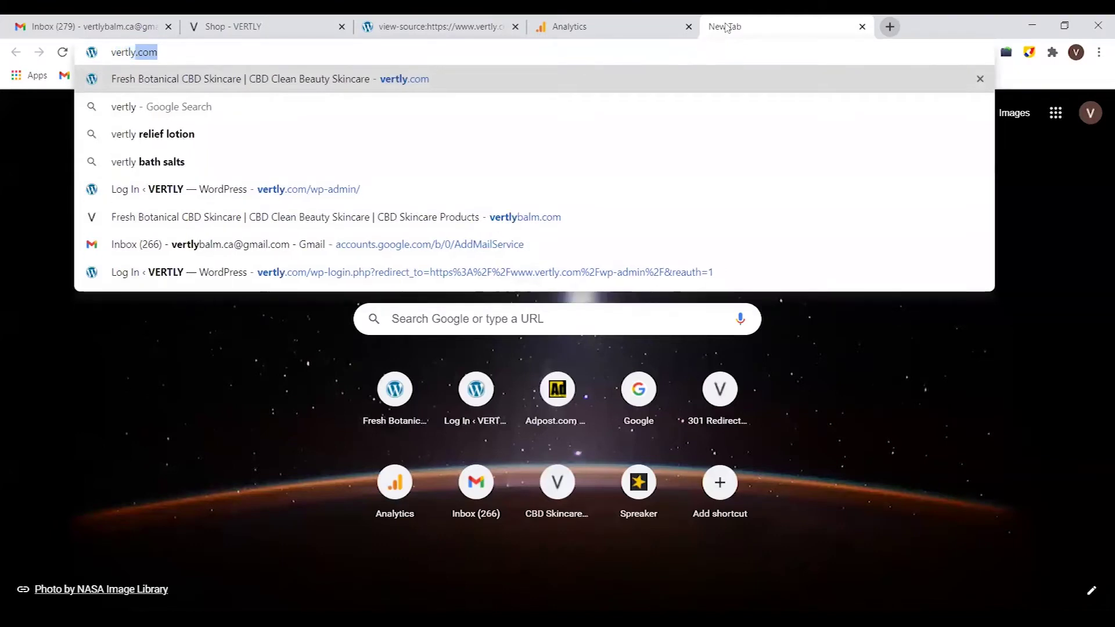
{"action": "type", "text": ".com"}
{"action": "key", "text": "Return"}
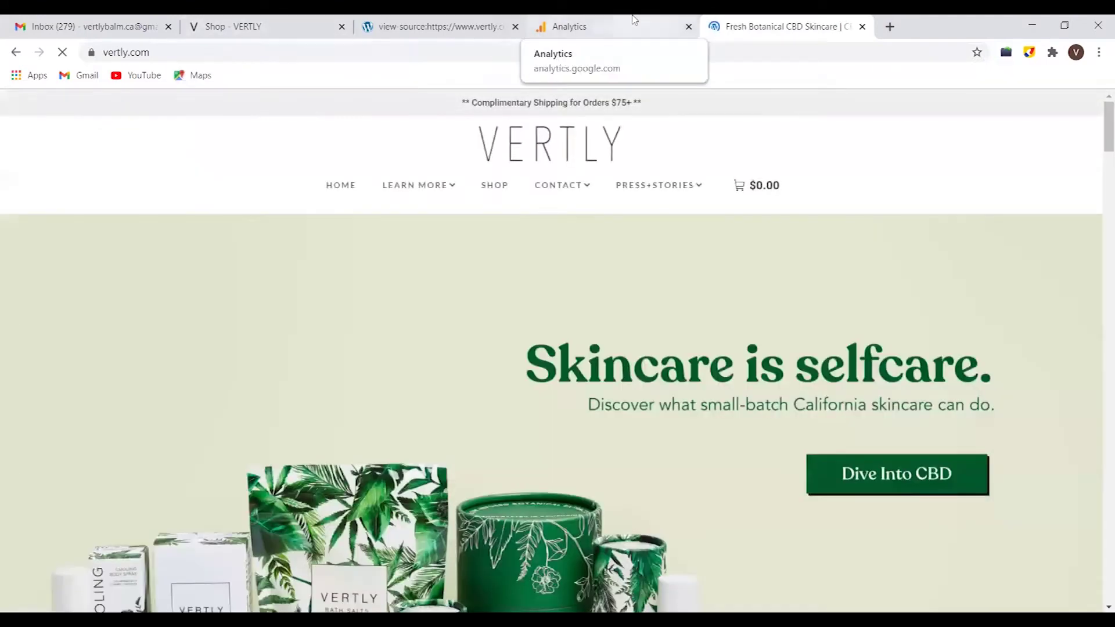
{"action": "left_click", "coordinate": [633, 23]}
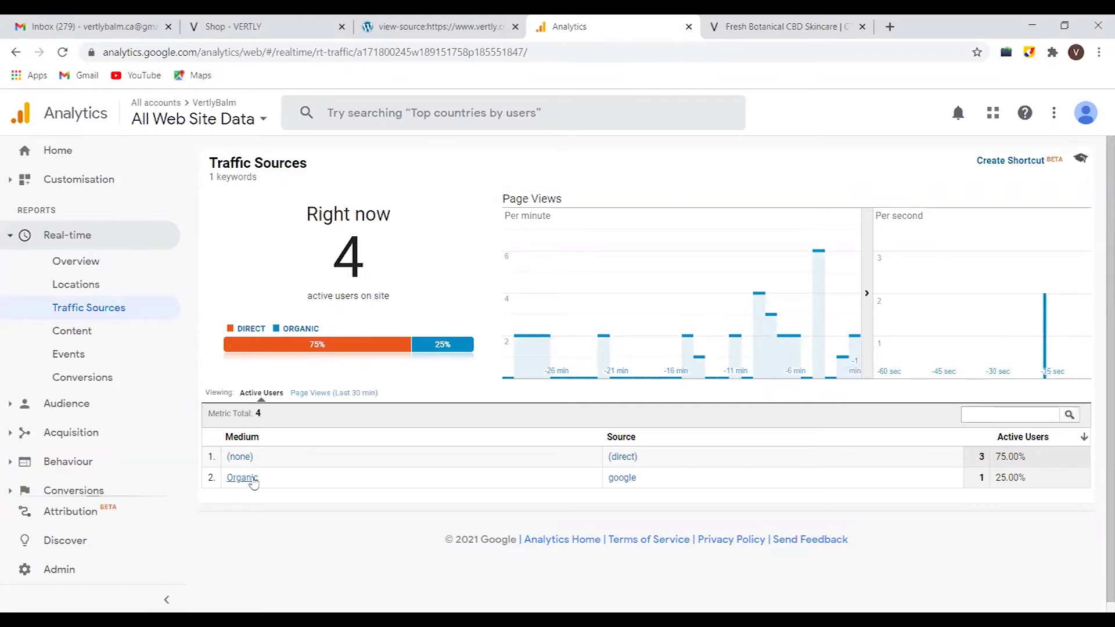
Load google.com in the browser tab showing the Vertly home page and decline the ad settings offer.
{"action": "left_click", "coordinate": [805, 24]}
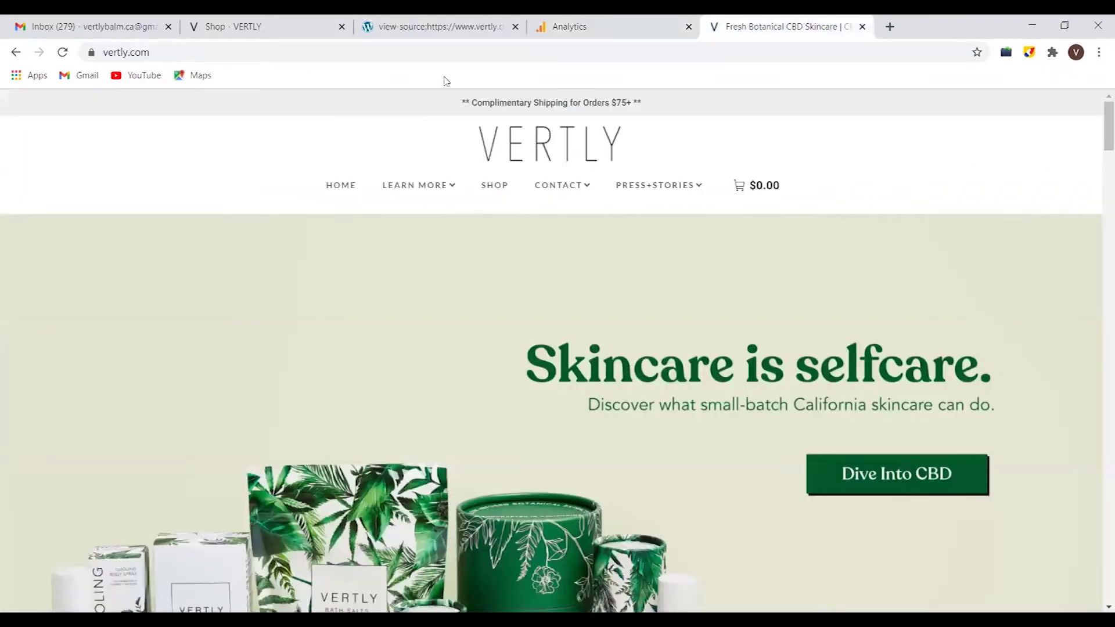
{"action": "left_click", "coordinate": [206, 52]}
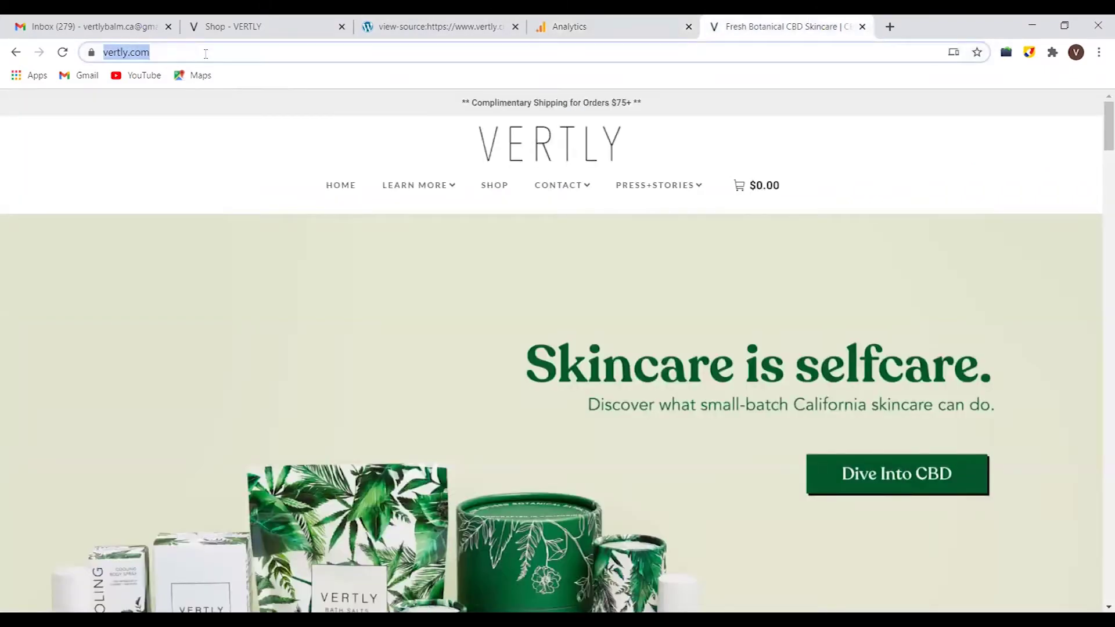
{"action": "type", "text": "google"}
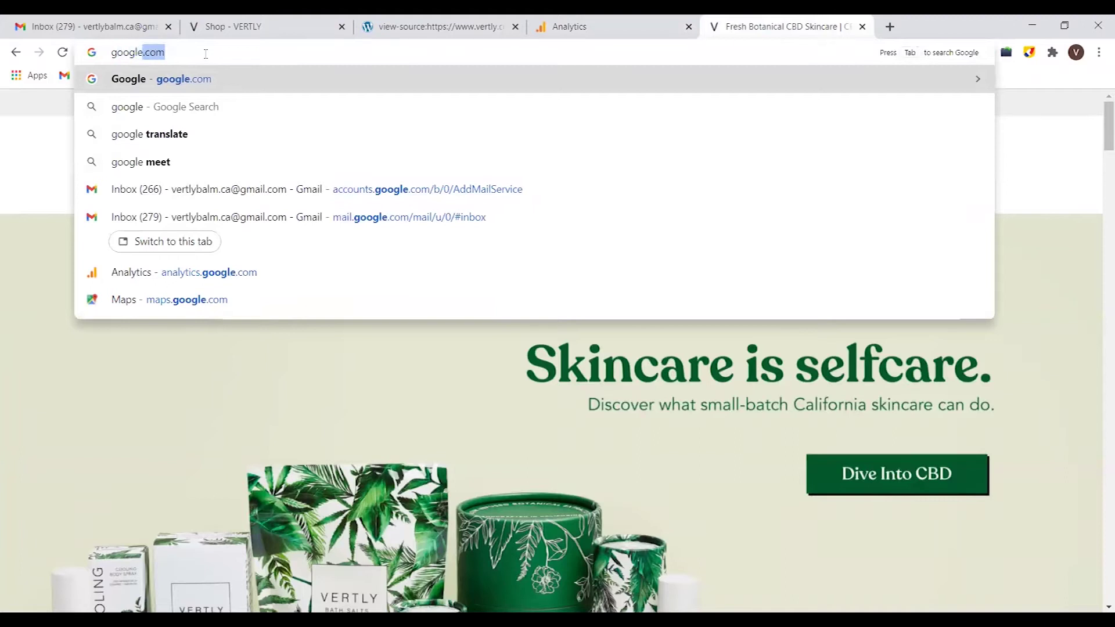
{"action": "key", "text": "Return"}
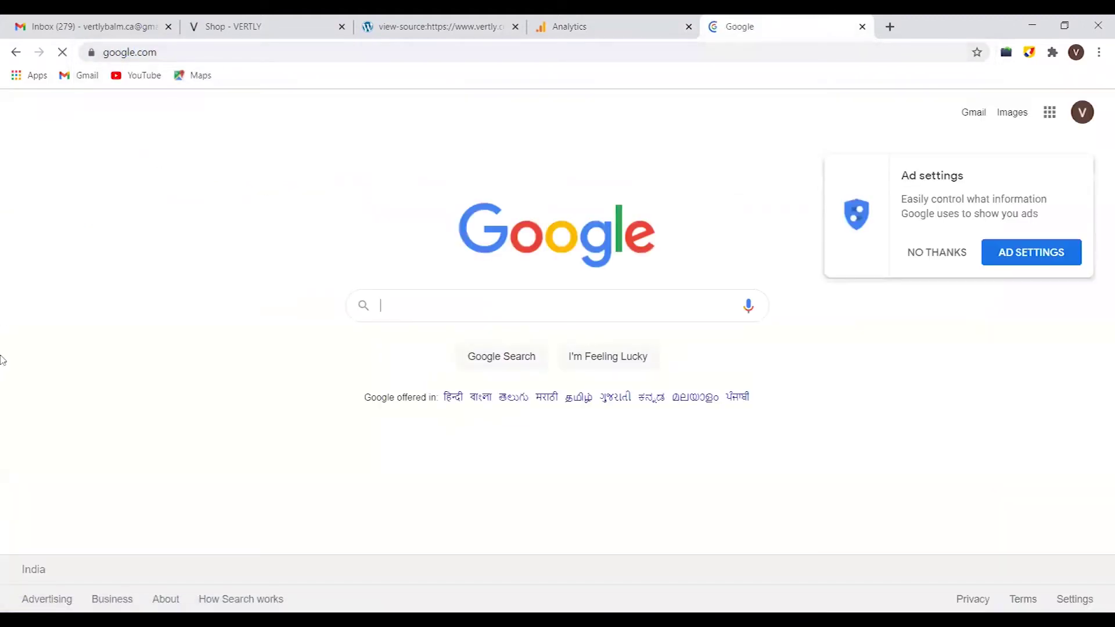
{"action": "left_click", "coordinate": [937, 254]}
Search Google for "vertly" and look through the whole first page of results.
{"action": "left_click", "coordinate": [491, 299]}
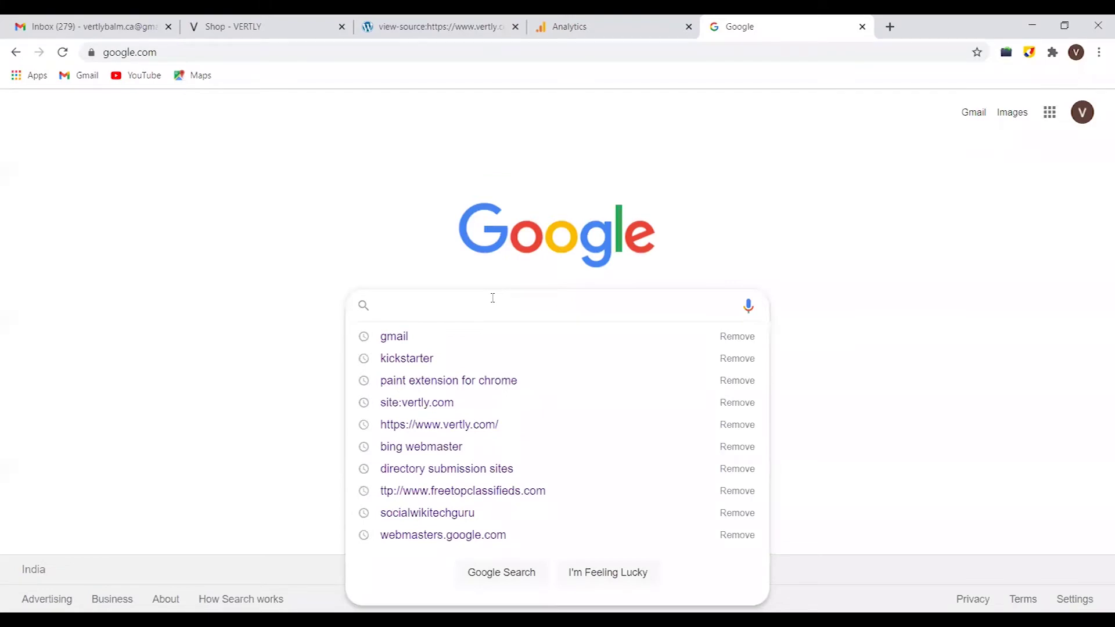
{"action": "type", "text": "verty"}
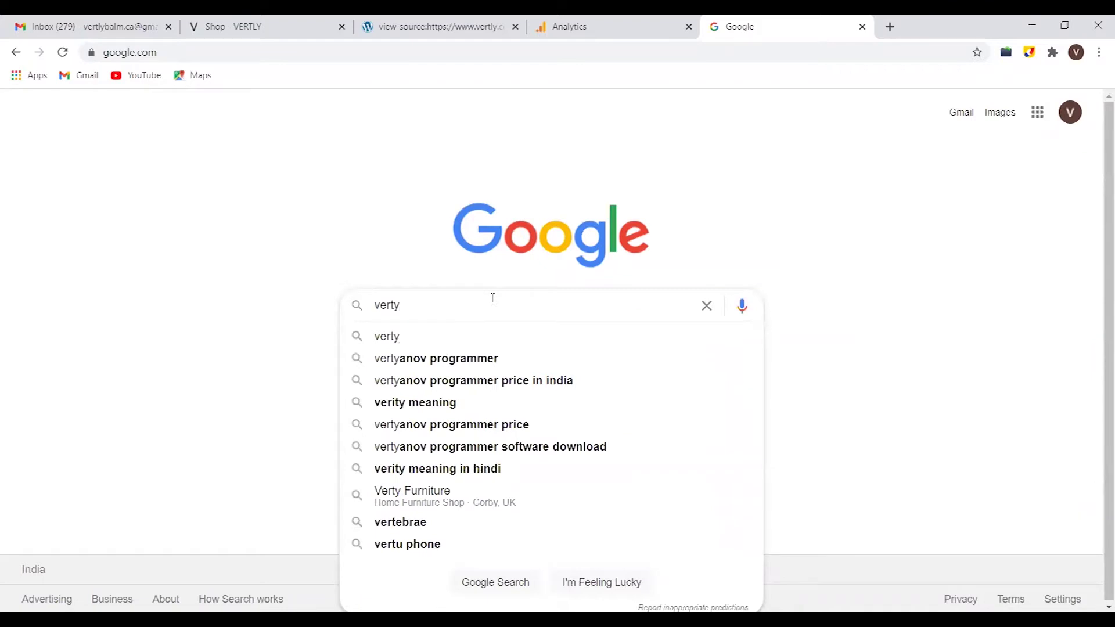
{"action": "key", "text": "BackSpace"}
{"action": "key", "text": "BackSpace"}
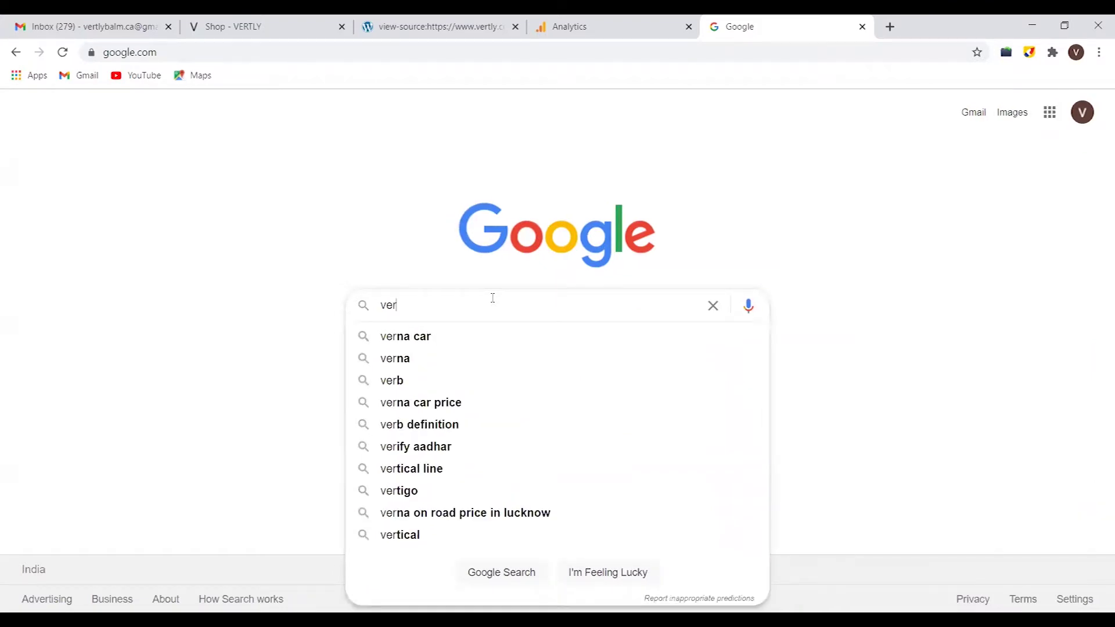
{"action": "type", "text": "tly"}
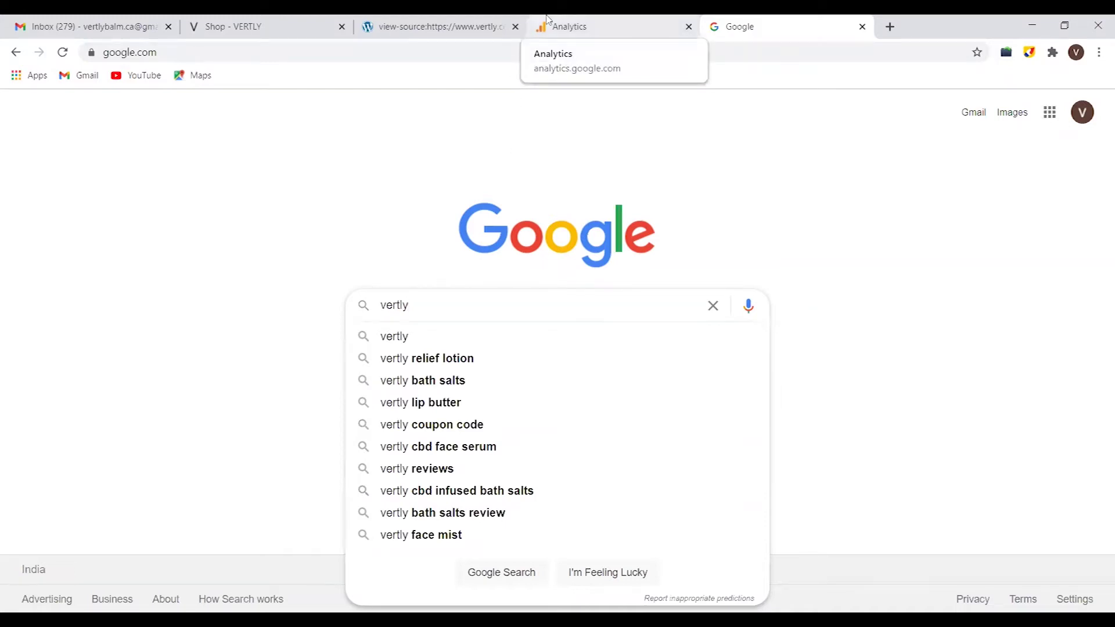
{"action": "key", "text": "Return"}
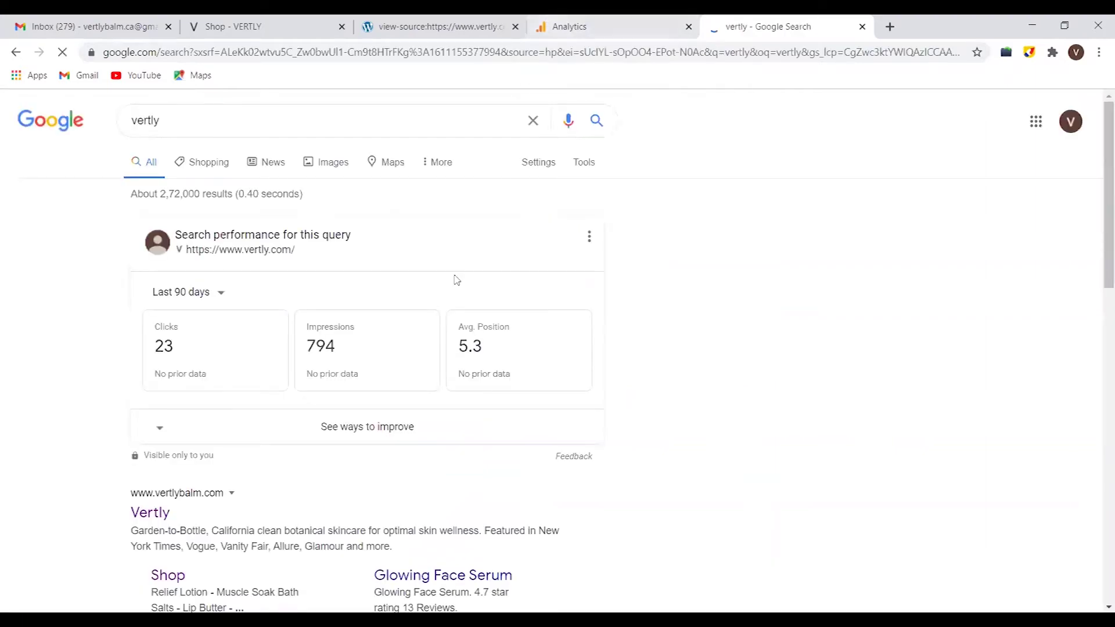
{"action": "scroll", "coordinate": [325, 340], "scroll_direction": "down", "scroll_amount": 3}
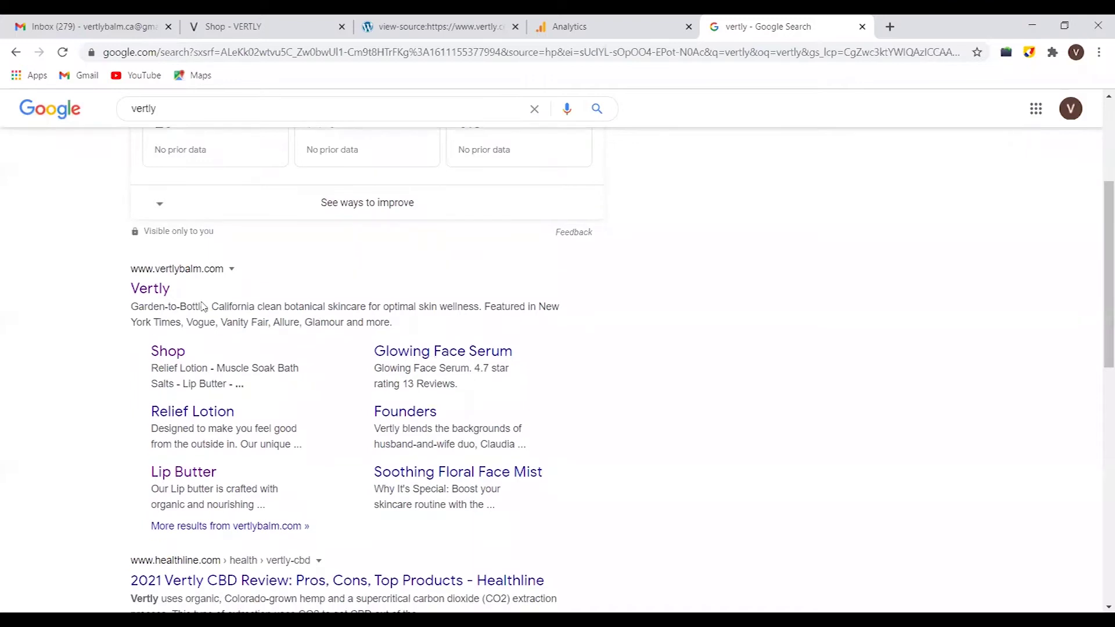
{"action": "scroll", "coordinate": [204, 306], "scroll_direction": "down", "scroll_amount": 1}
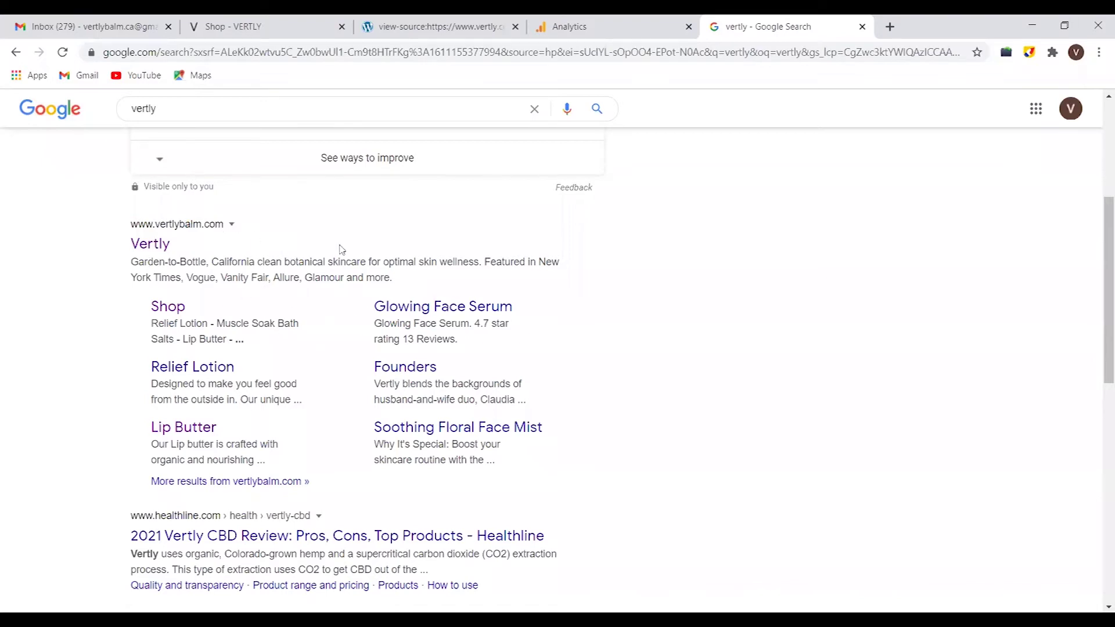
{"action": "scroll", "coordinate": [341, 249], "scroll_direction": "down", "scroll_amount": 3}
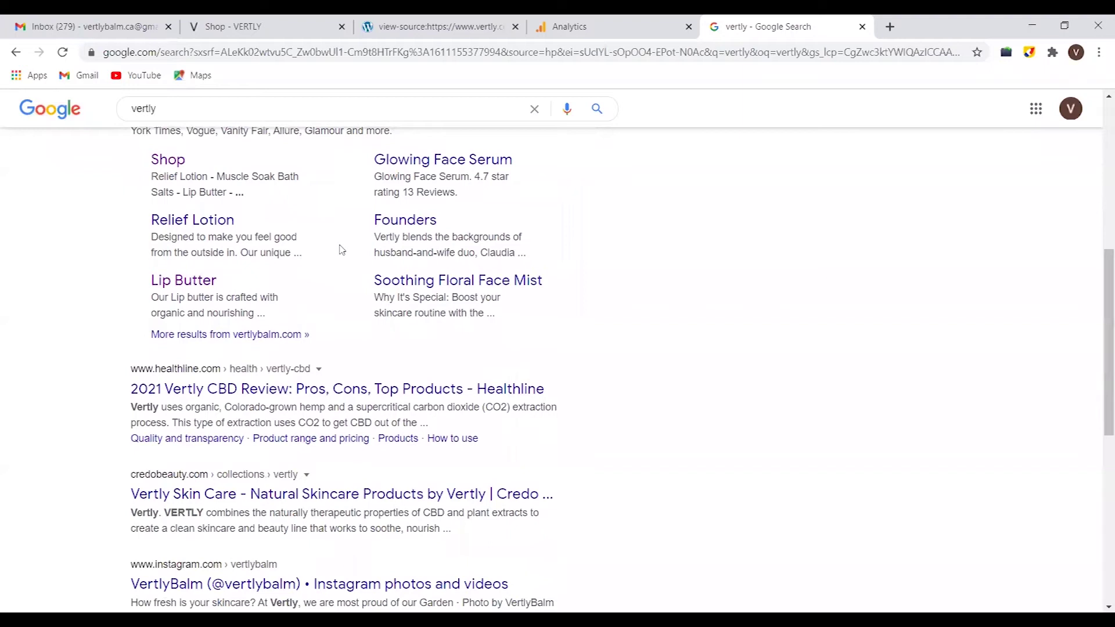
{"action": "scroll", "coordinate": [341, 250], "scroll_direction": "down", "scroll_amount": 4}
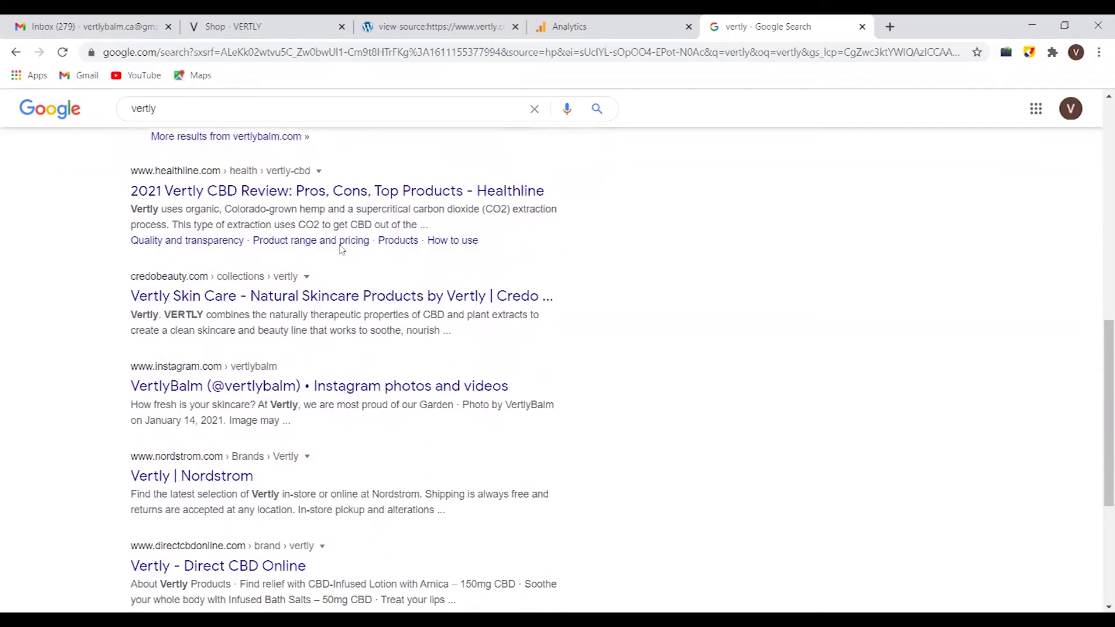
{"action": "scroll", "coordinate": [341, 249], "scroll_direction": "down", "scroll_amount": 2}
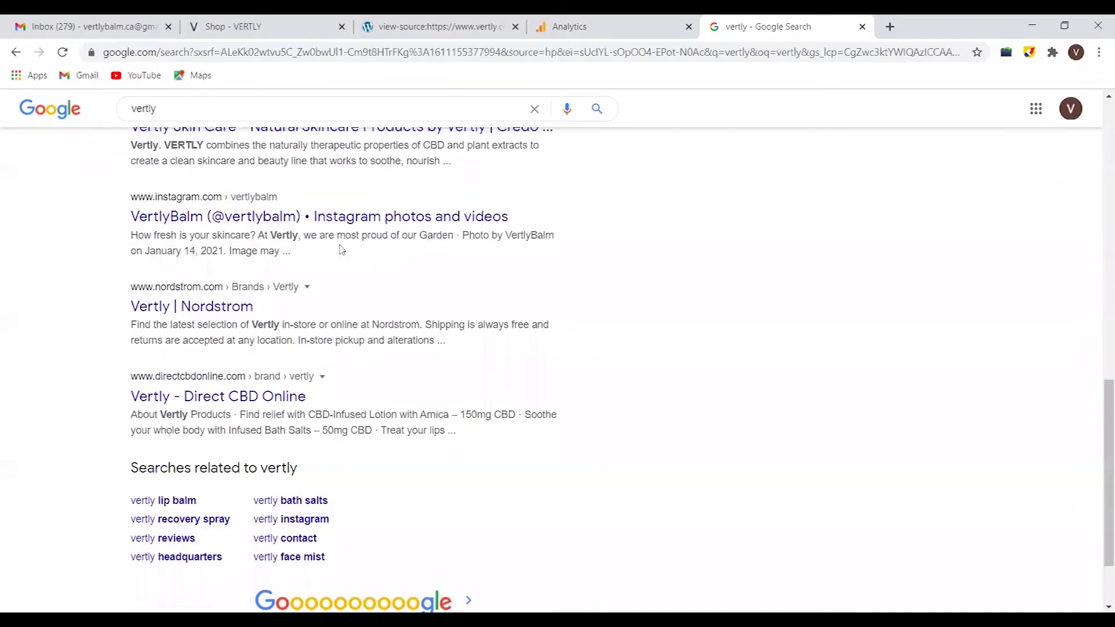
{"action": "scroll", "coordinate": [341, 250], "scroll_direction": "down", "scroll_amount": 2}
{"action": "left_click", "coordinate": [181, 108]}
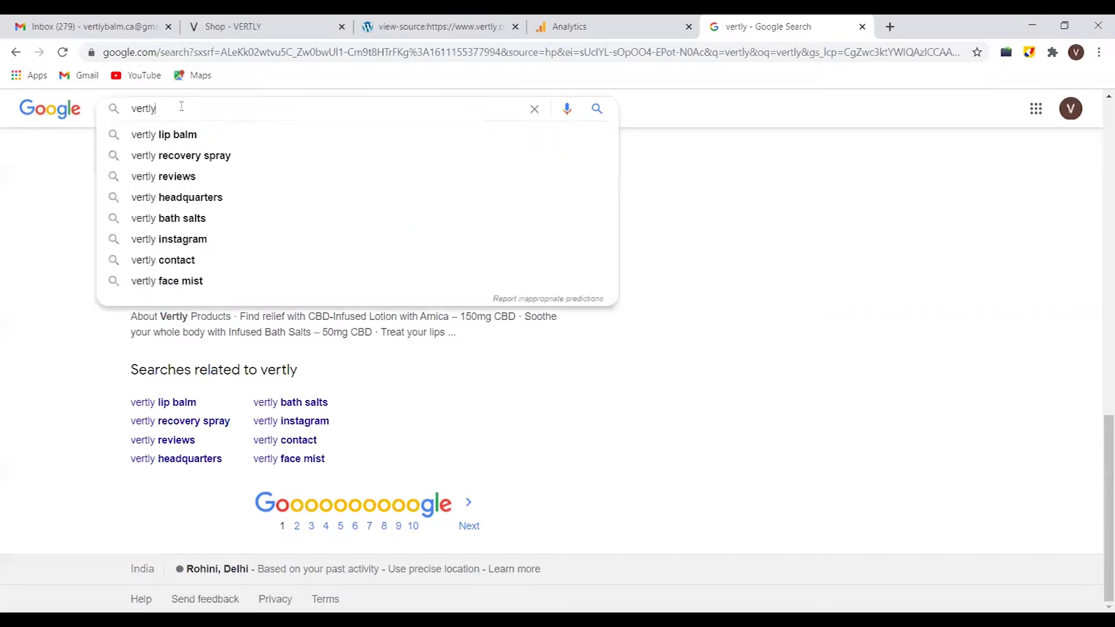
{"action": "type", "text": ".com"}
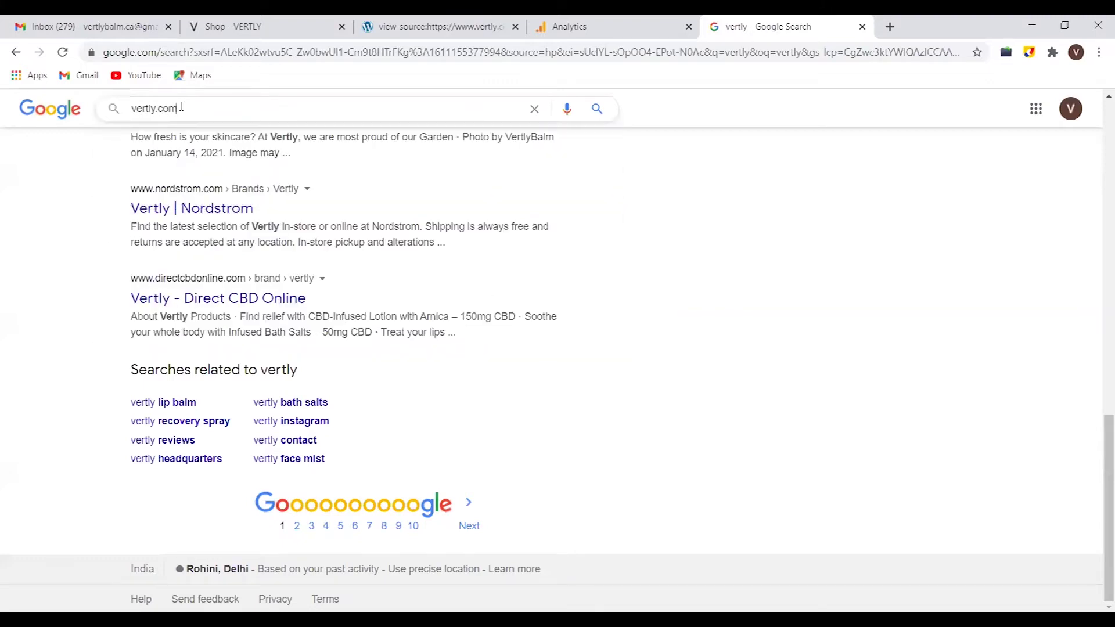
{"action": "key", "text": "Return"}
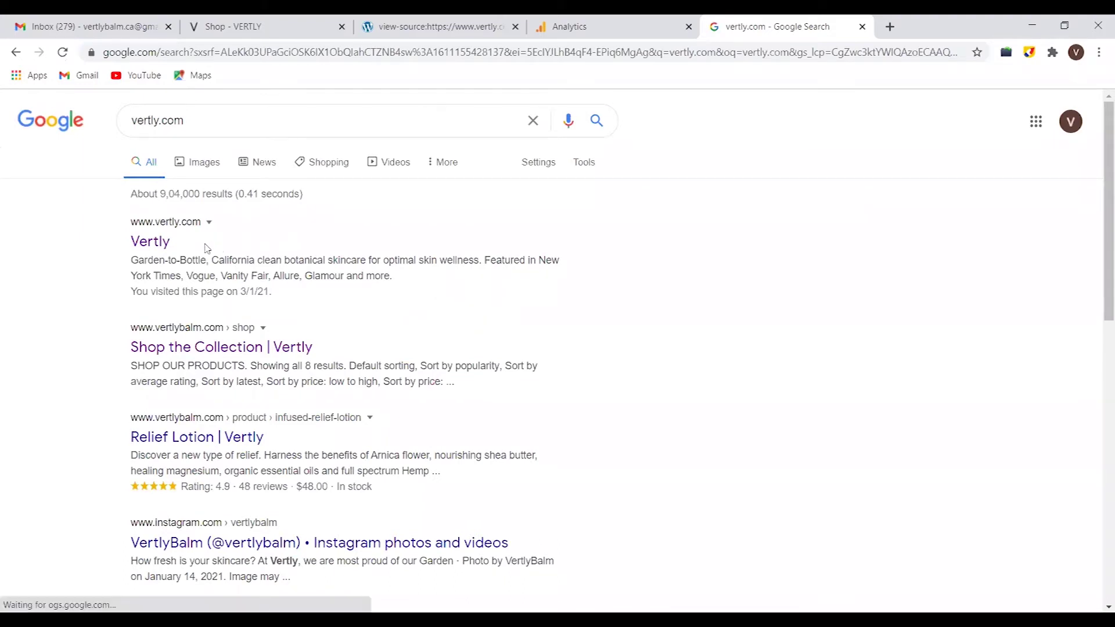
{"action": "left_click", "coordinate": [150, 244]}
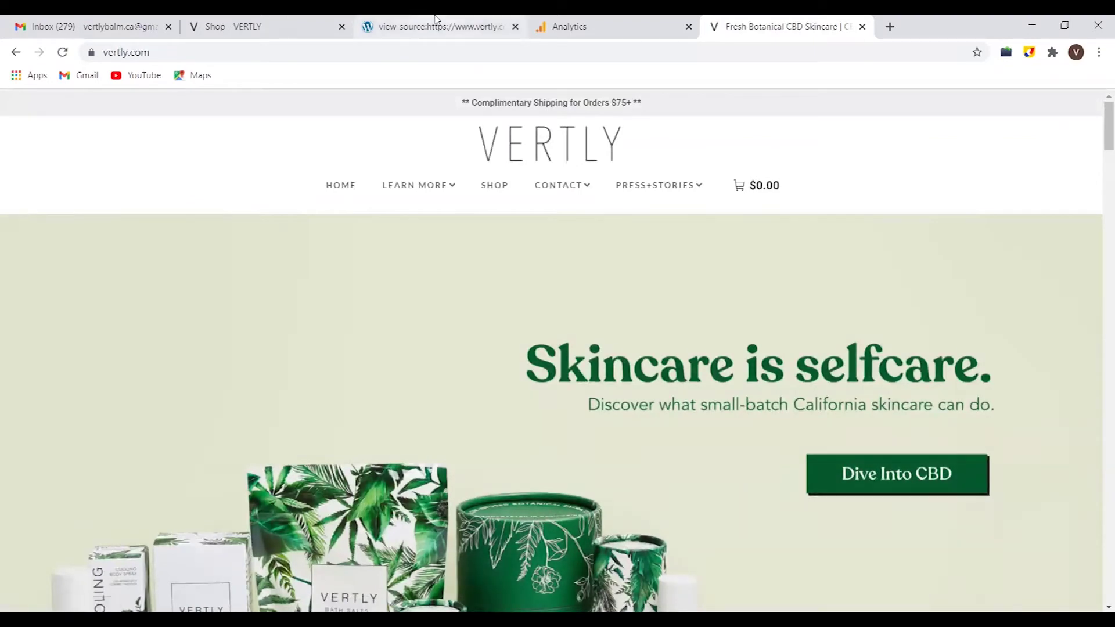
Compare the medium and source rows of the real-time Traffic Sources report with the open Vertly home page visit.
{"action": "left_click", "coordinate": [617, 20]}
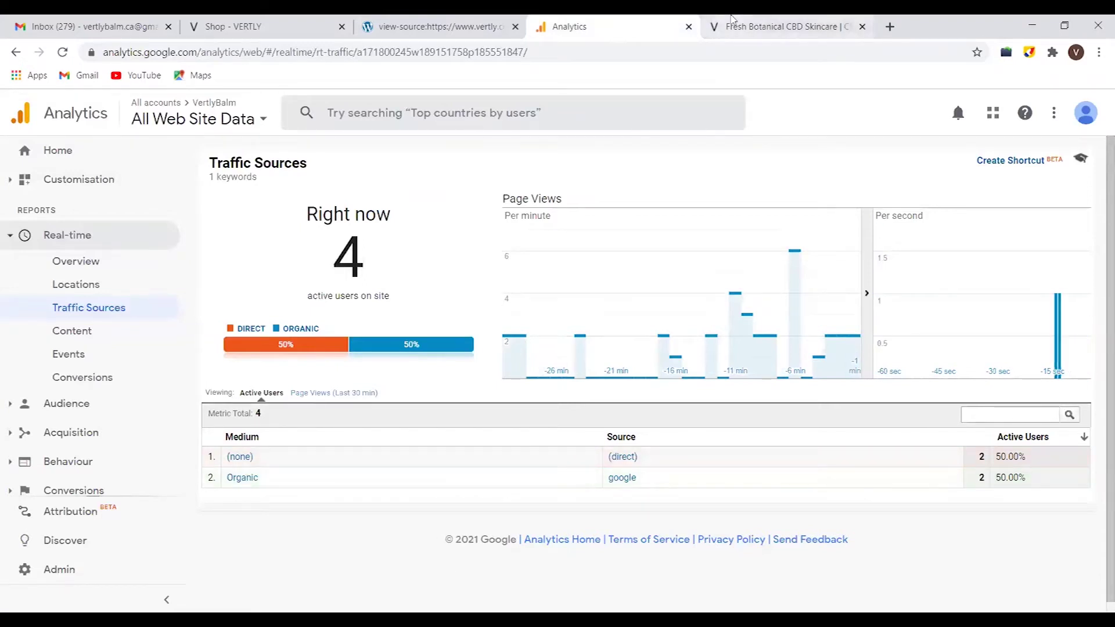
{"action": "left_click", "coordinate": [733, 19]}
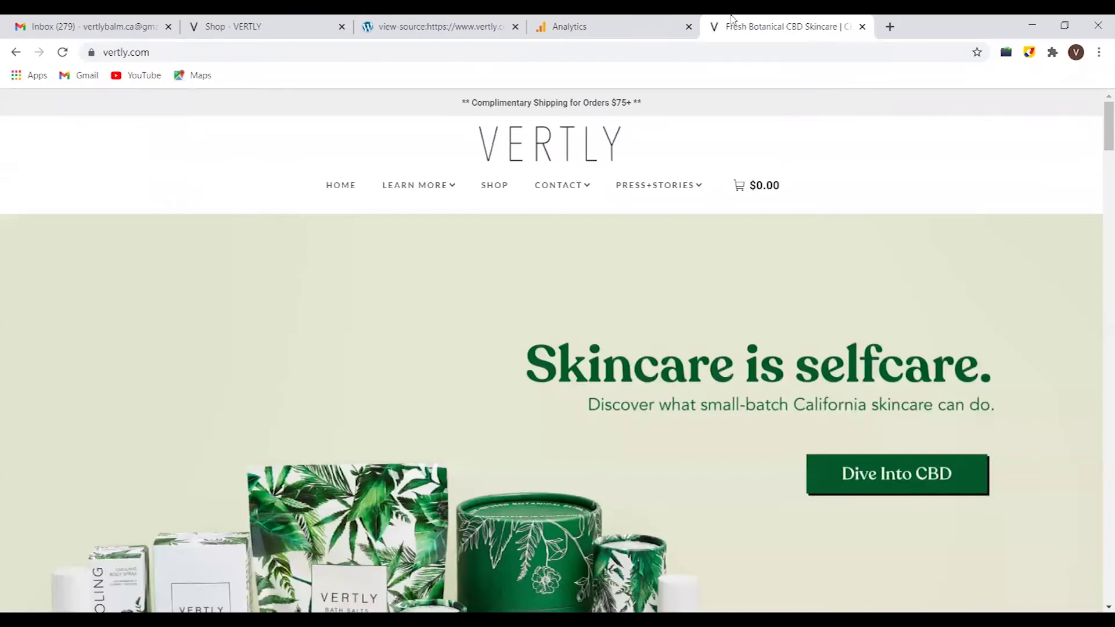
{"action": "left_click", "coordinate": [533, 21]}
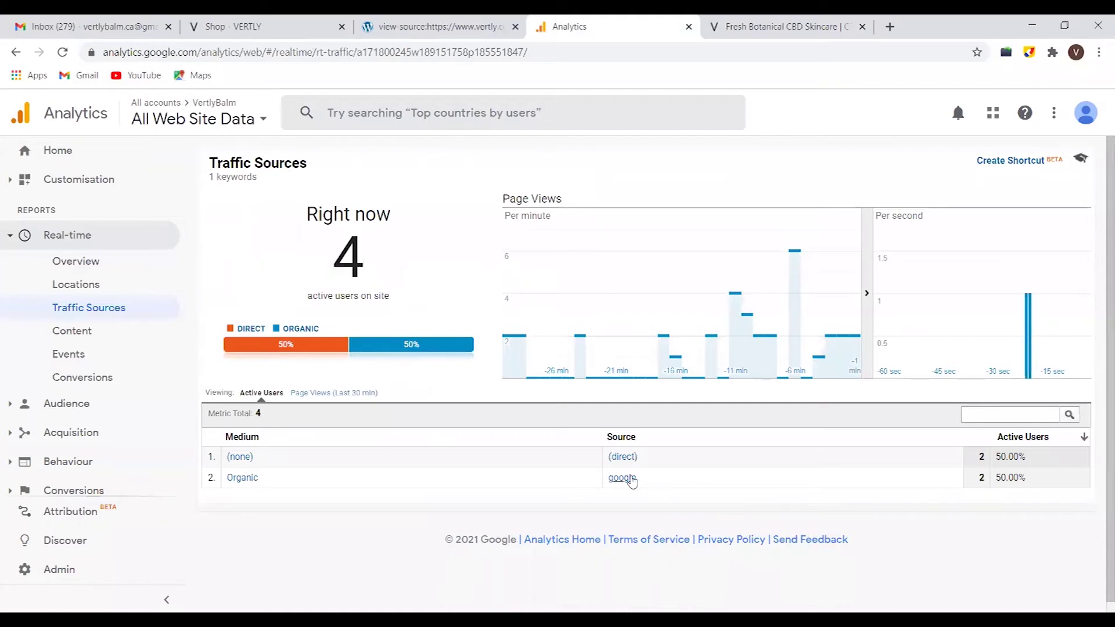
{"action": "left_click", "coordinate": [753, 19]}
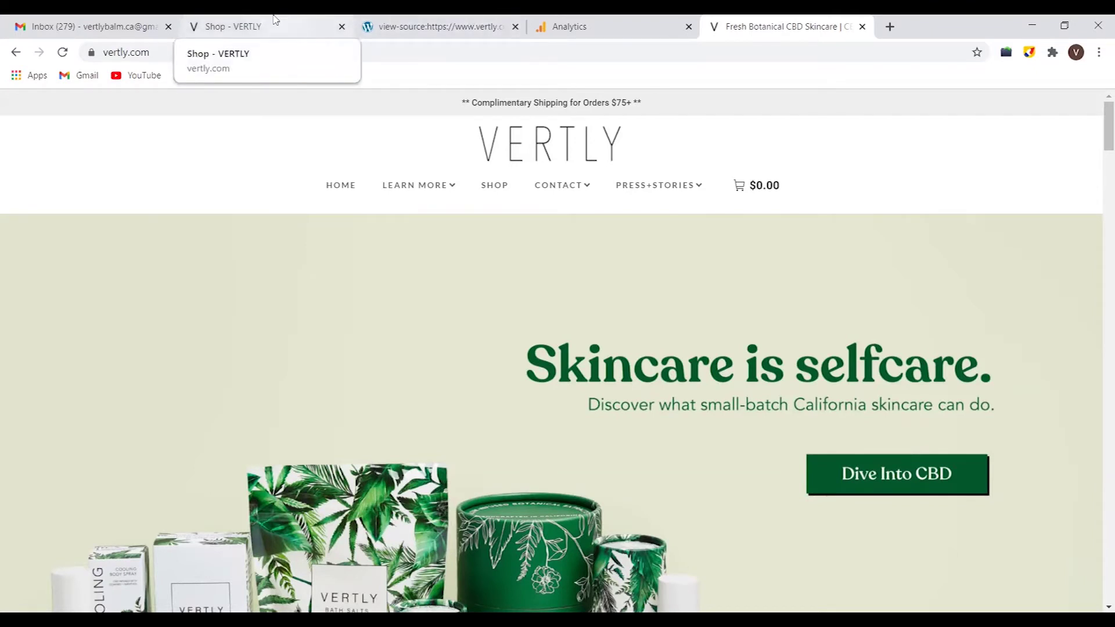
{"action": "left_click", "coordinate": [572, 26]}
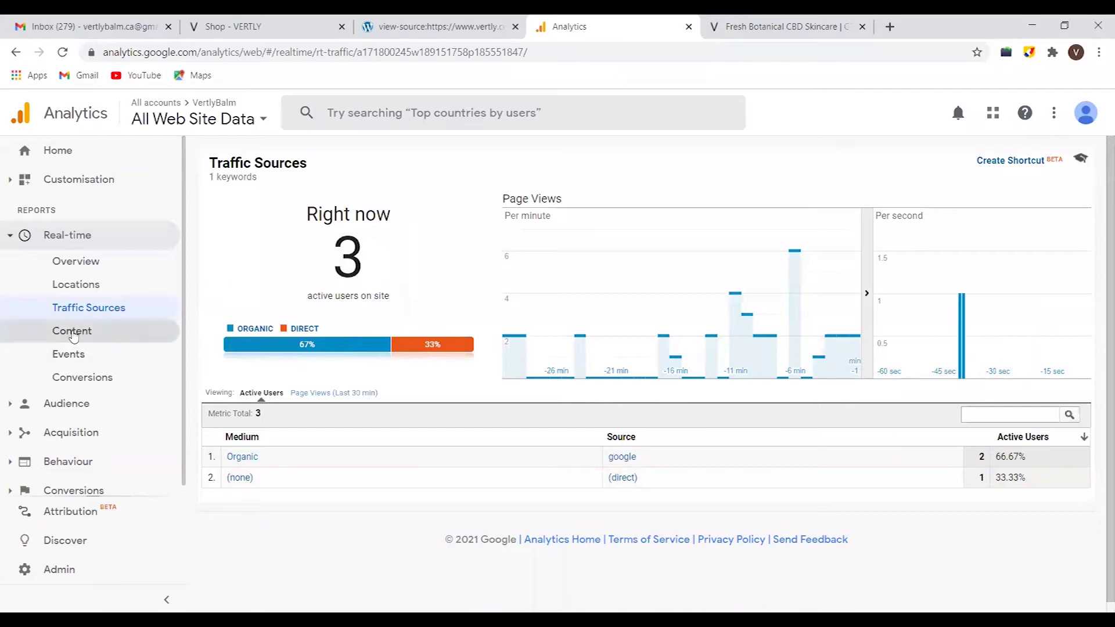
Open the real-time Content report and compare its active pages with the Vertly home page open in the browser.
{"action": "left_click", "coordinate": [72, 332]}
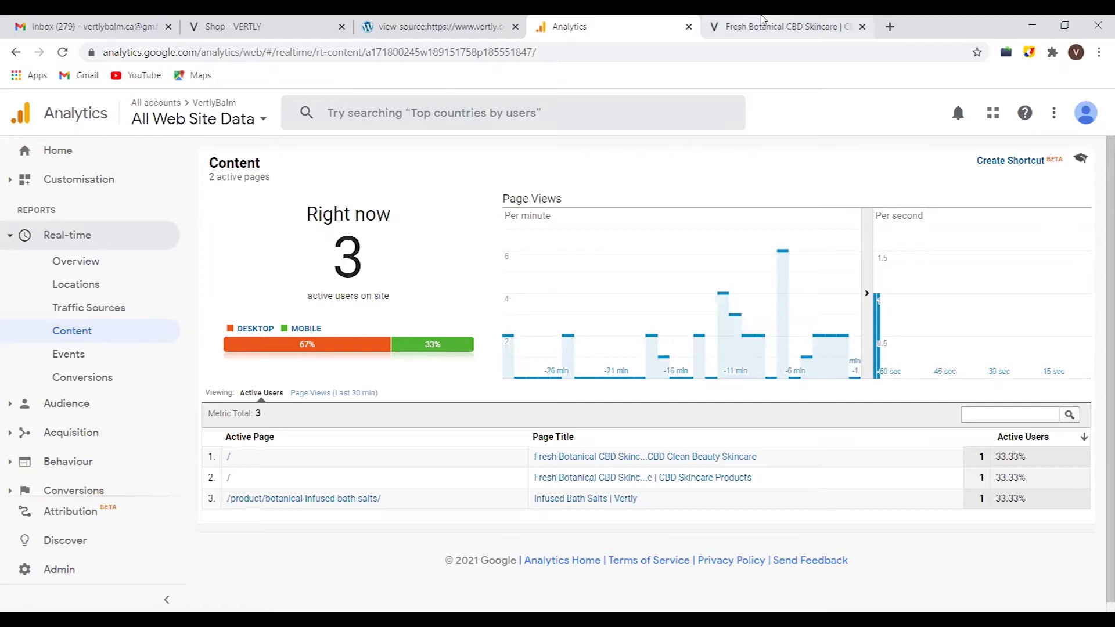
{"action": "left_click", "coordinate": [763, 23]}
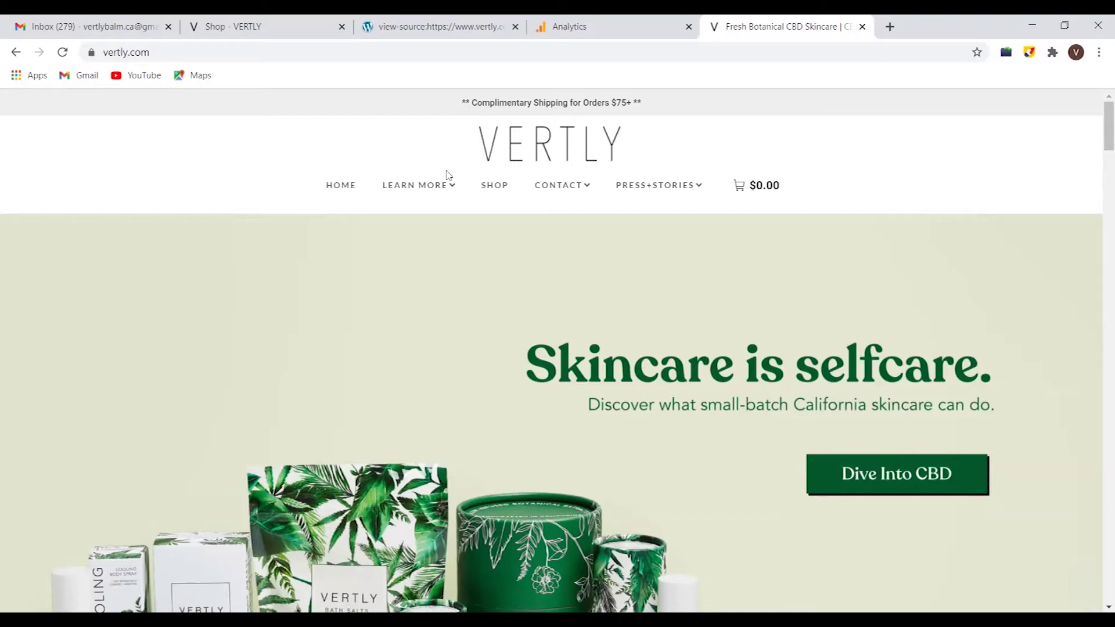
{"action": "left_click", "coordinate": [616, 23]}
{"action": "left_click", "coordinate": [748, 21]}
{"action": "left_click", "coordinate": [626, 20]}
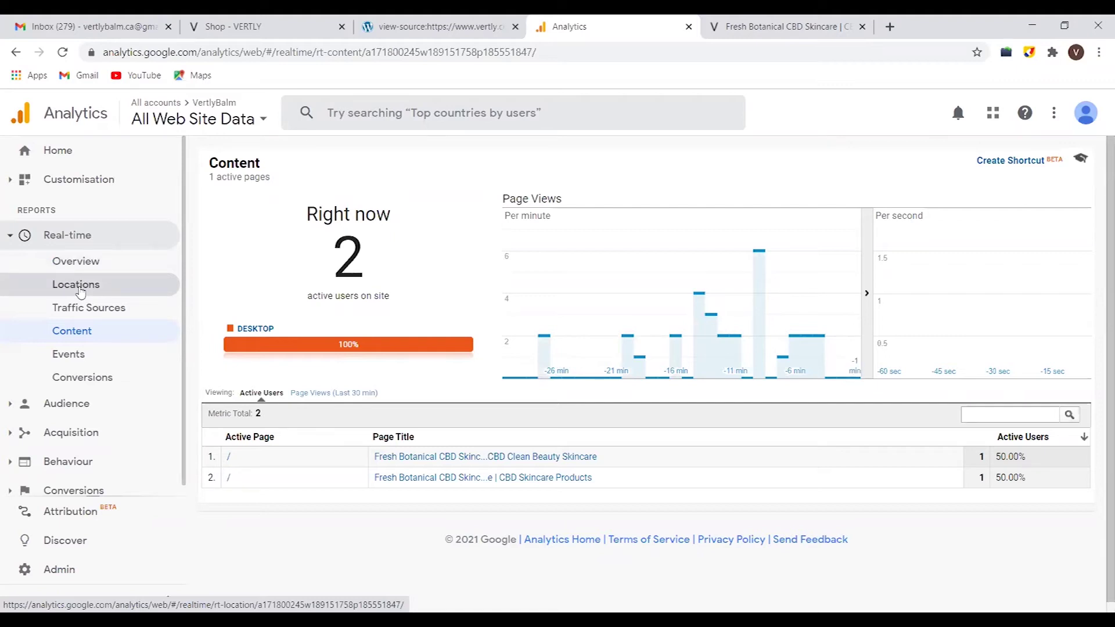
Drill down the real-time Locations report to Canada and its city Toronto, and view the location on the map.
{"action": "left_click", "coordinate": [81, 290]}
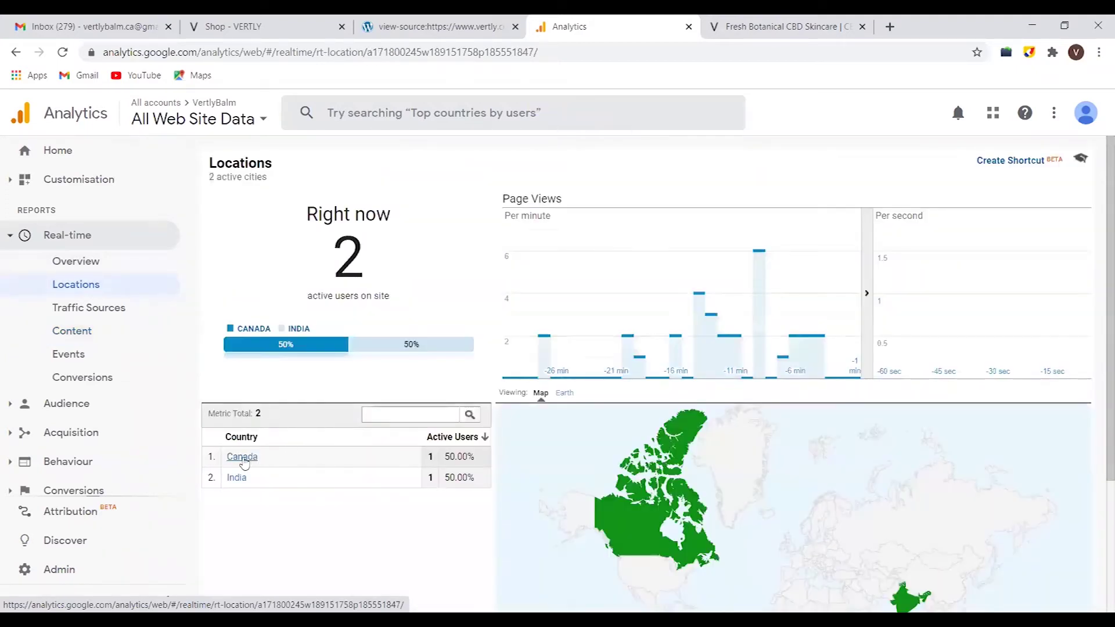
{"action": "left_click", "coordinate": [251, 462]}
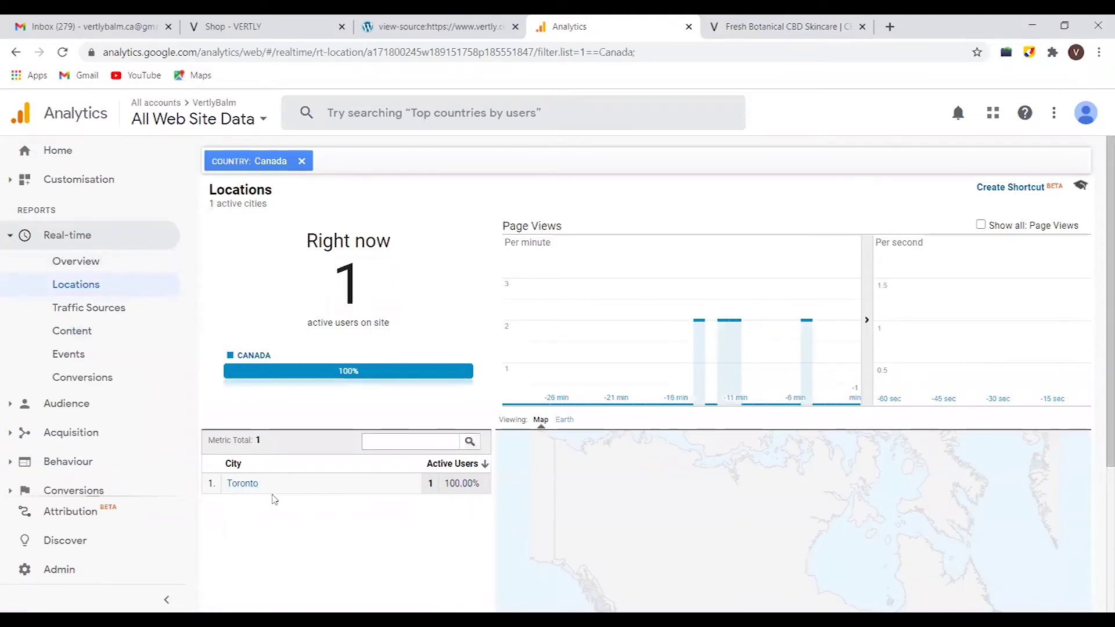
{"action": "left_click", "coordinate": [242, 484]}
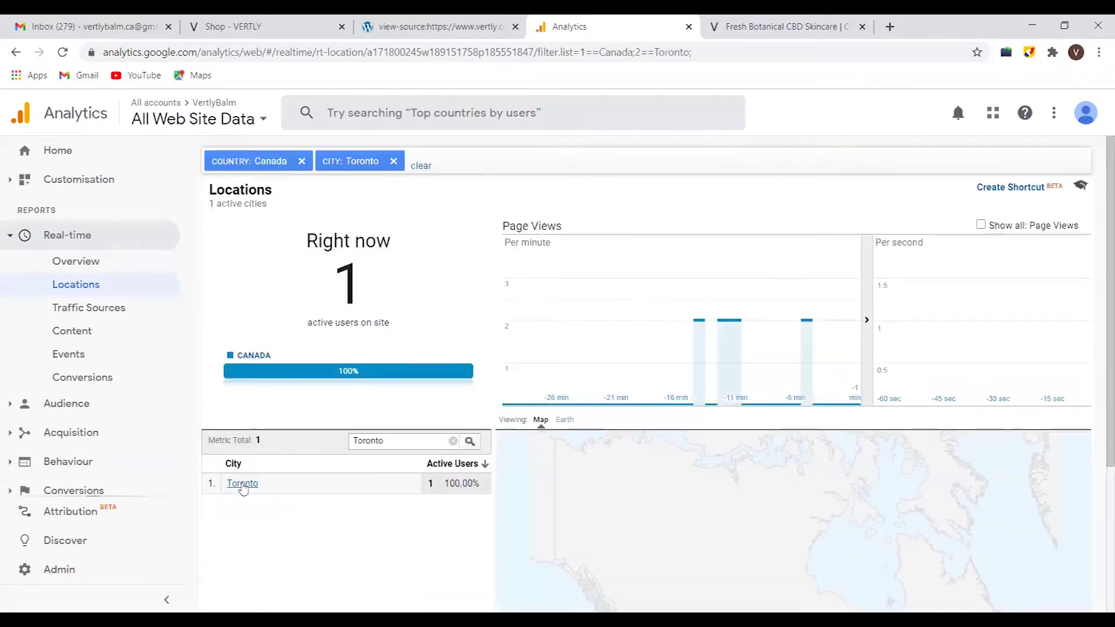
{"action": "scroll", "coordinate": [243, 490], "scroll_direction": "down", "scroll_amount": 2}
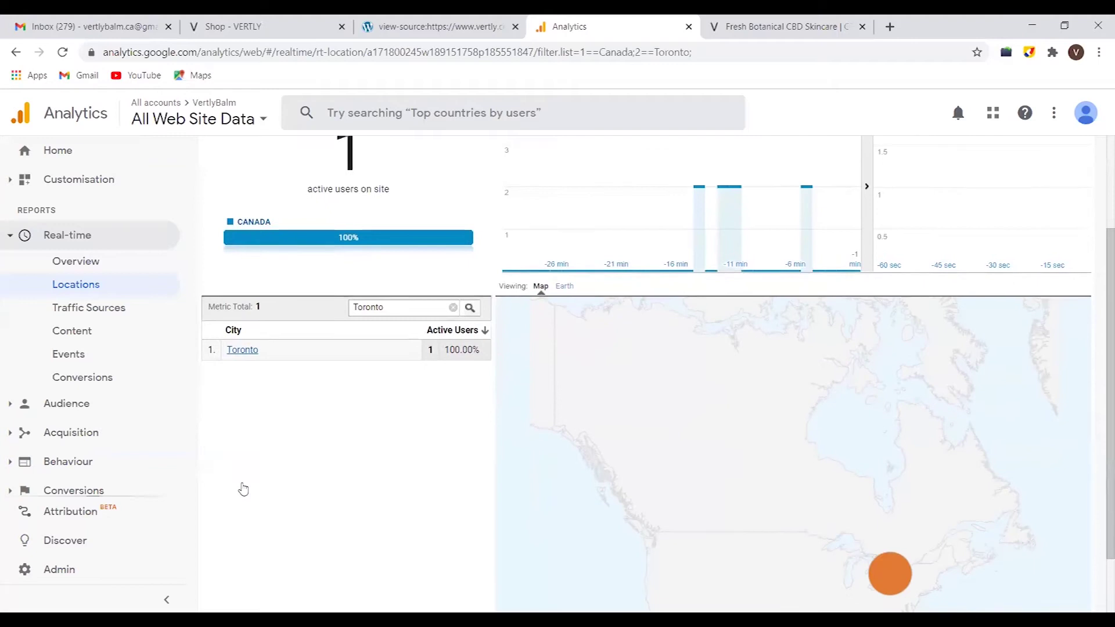
{"action": "scroll", "coordinate": [245, 487], "scroll_direction": "up", "scroll_amount": 2}
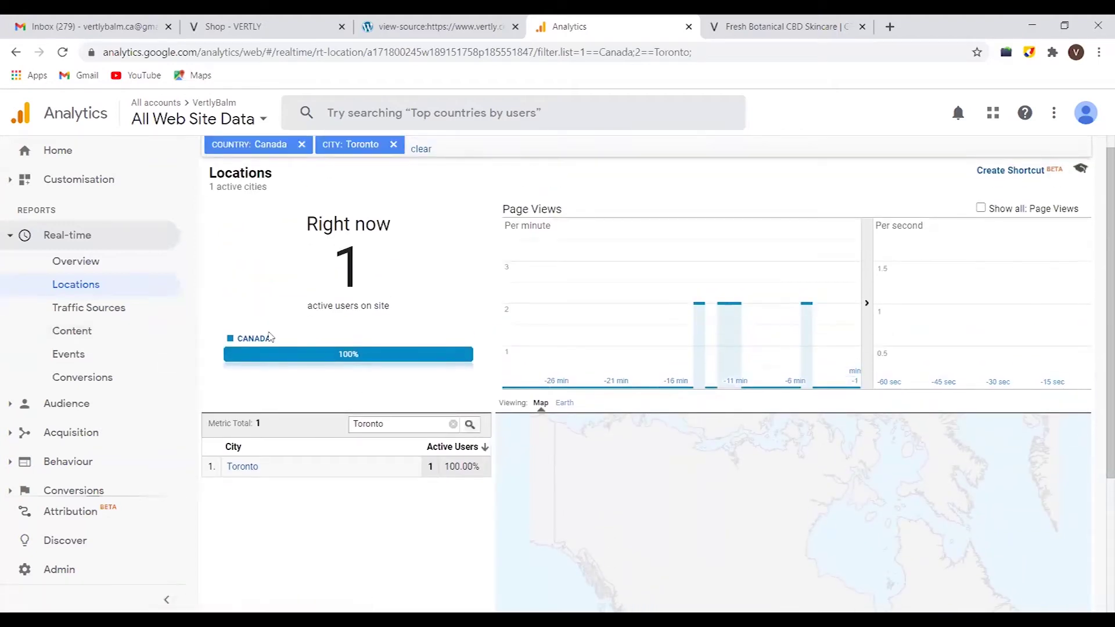
Open the Traffic Sources report with the Toronto filter kept and compare it with the open Vertly home page.
{"action": "left_click", "coordinate": [92, 309]}
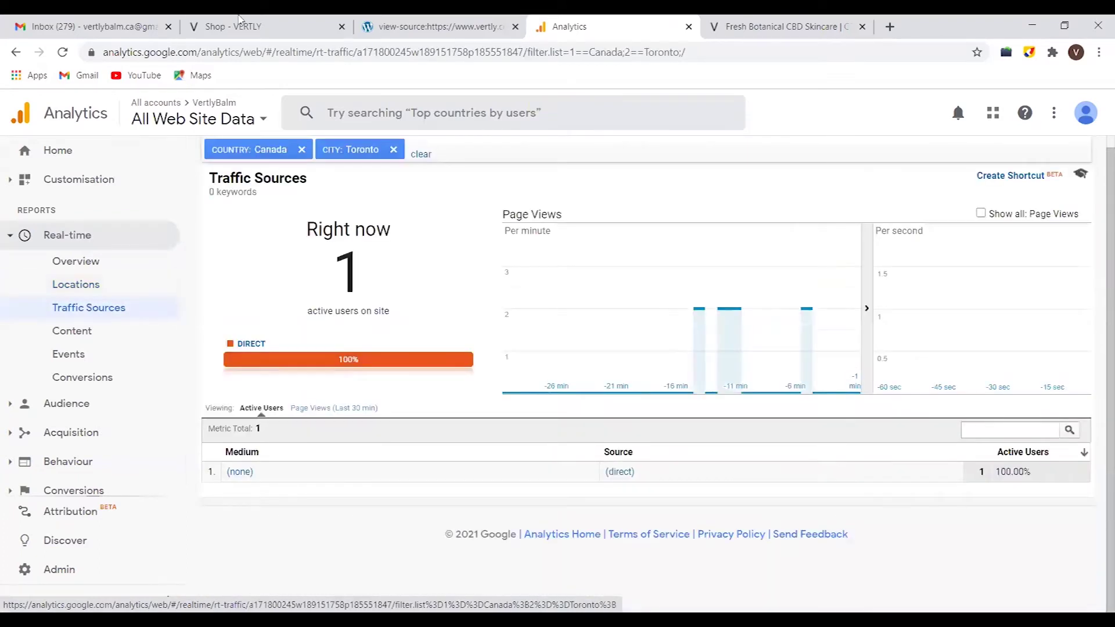
{"action": "left_click", "coordinate": [736, 18]}
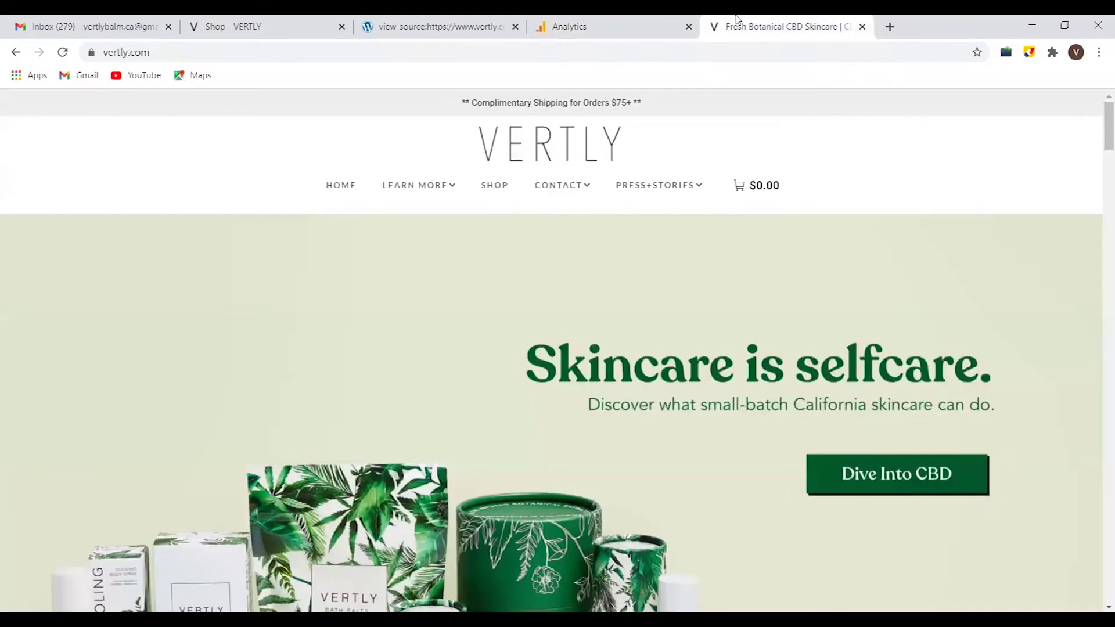
{"action": "left_click", "coordinate": [567, 19]}
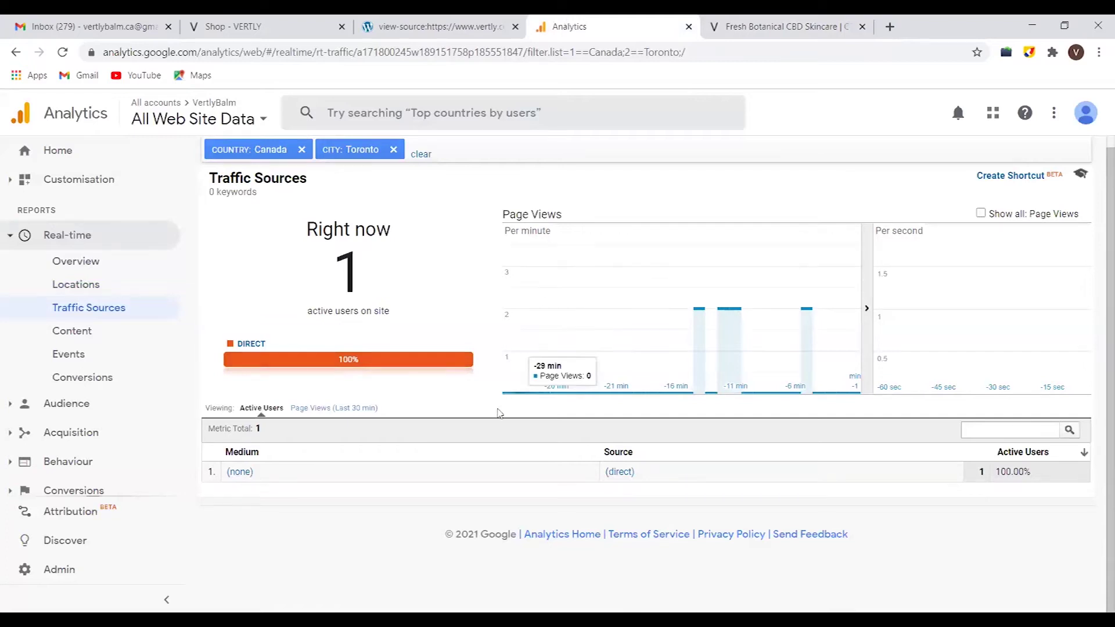
{"action": "left_click", "coordinate": [800, 21]}
{"action": "left_click", "coordinate": [602, 20]}
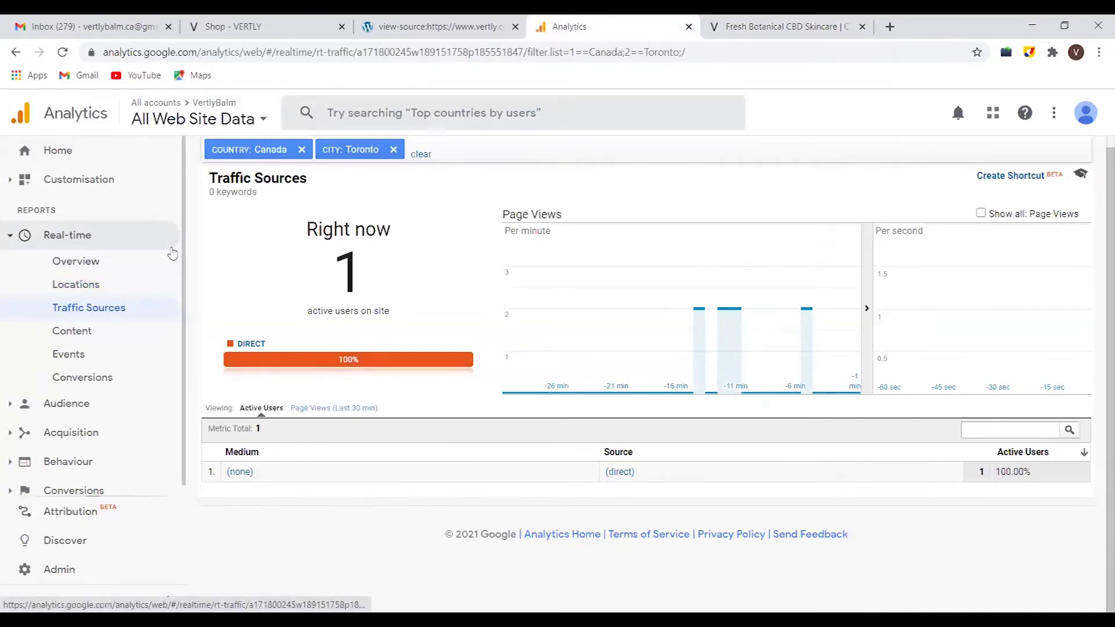
Browse the products on the Vertly home page and open the site's Shop page.
{"action": "left_click", "coordinate": [831, 21]}
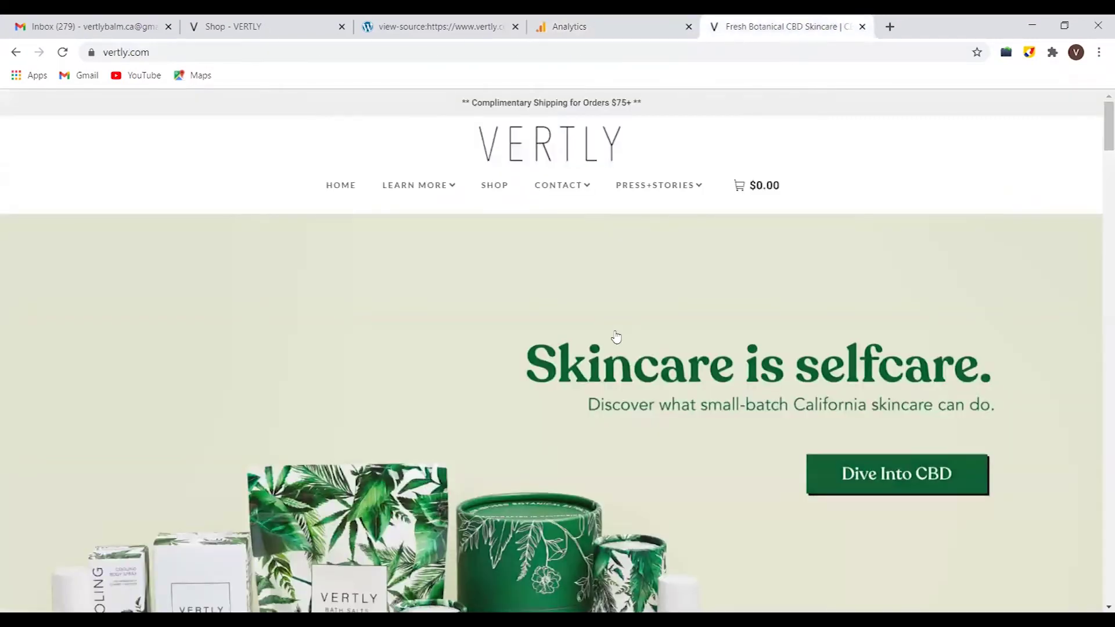
{"action": "scroll", "coordinate": [615, 335], "scroll_direction": "down", "scroll_amount": 1}
{"action": "scroll", "coordinate": [617, 335], "scroll_direction": "down", "scroll_amount": 11}
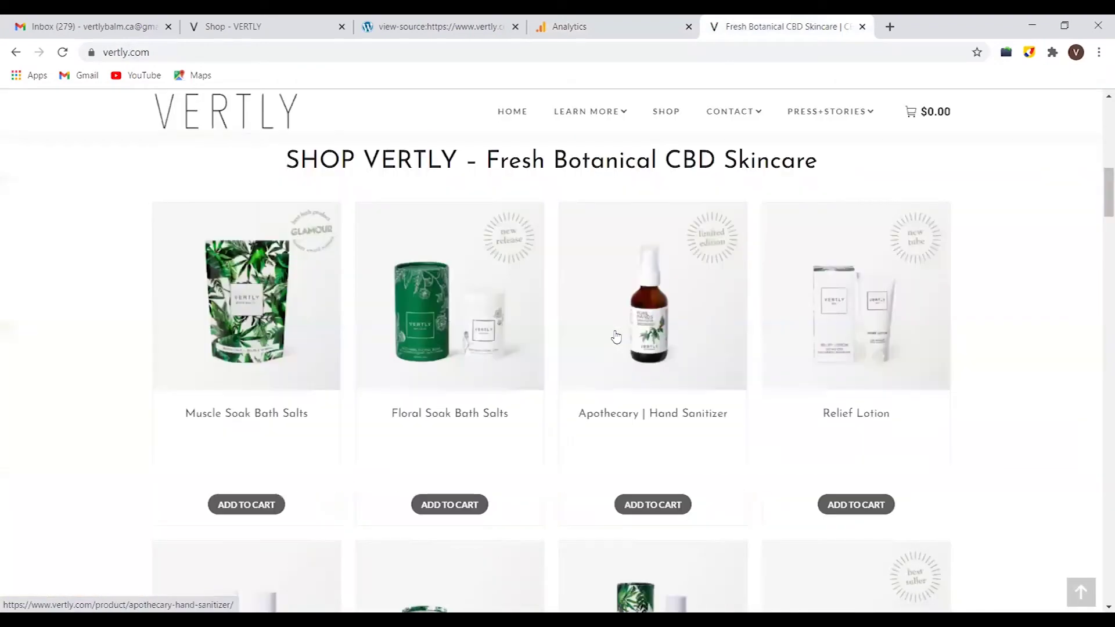
{"action": "scroll", "coordinate": [615, 336], "scroll_direction": "up", "scroll_amount": 9}
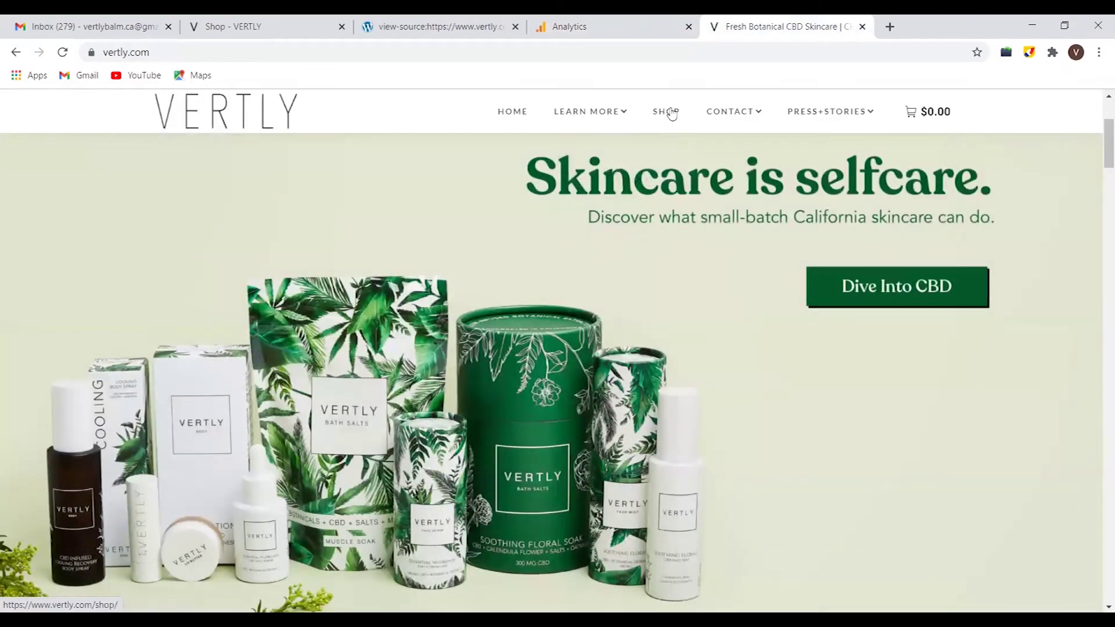
{"action": "left_click", "coordinate": [671, 113]}
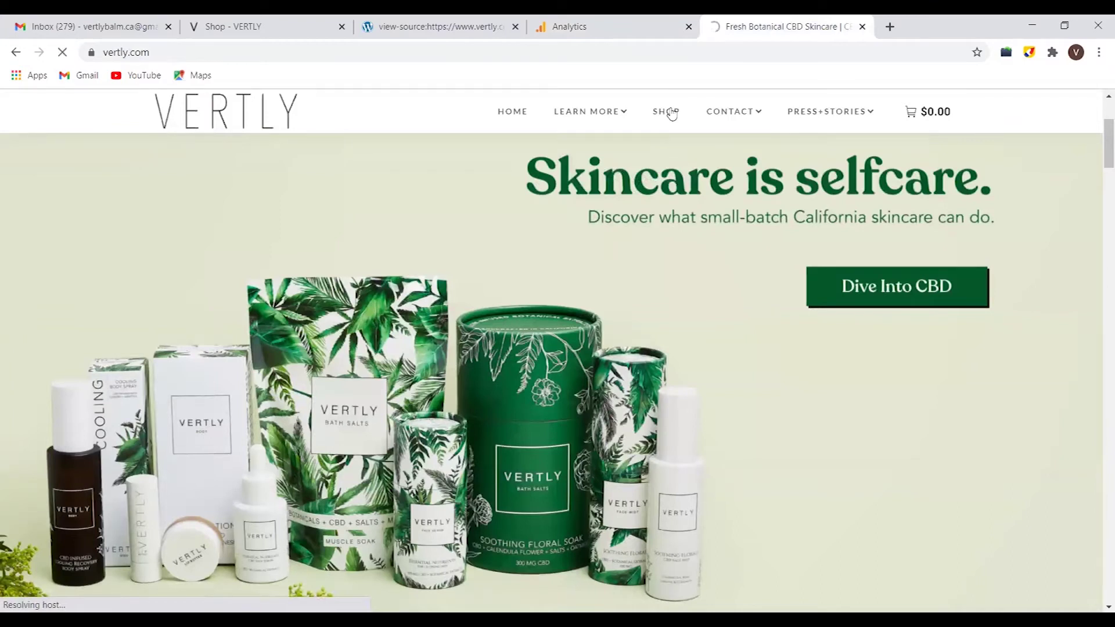
Return to Analytics and look through the real-time Overview report filtered to Toronto, Canada.
{"action": "left_click", "coordinate": [603, 22]}
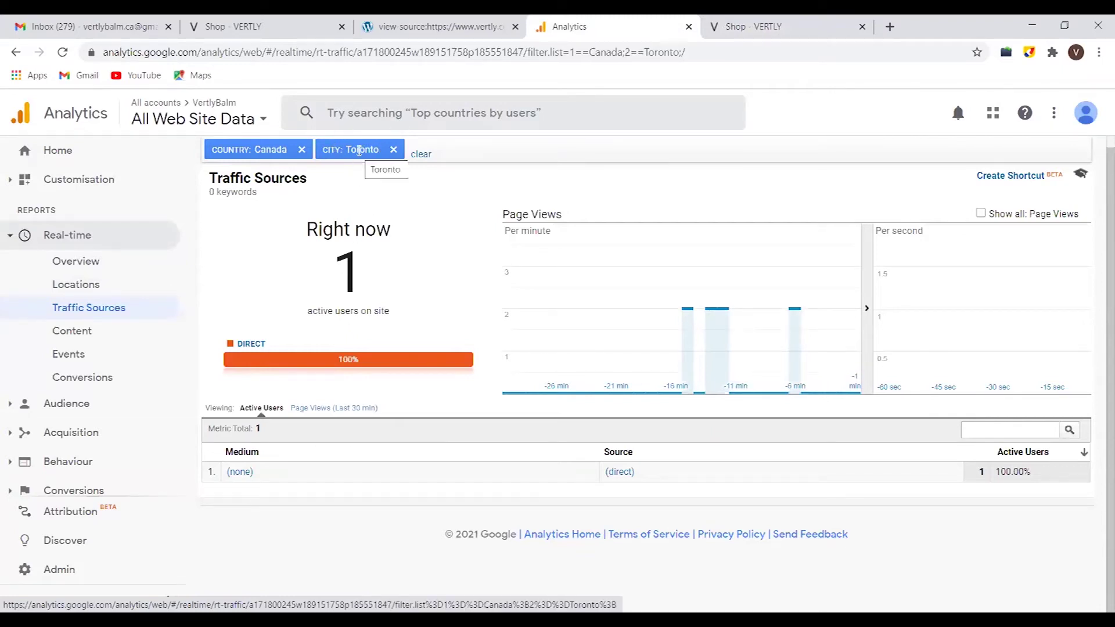
{"action": "left_click", "coordinate": [76, 266]}
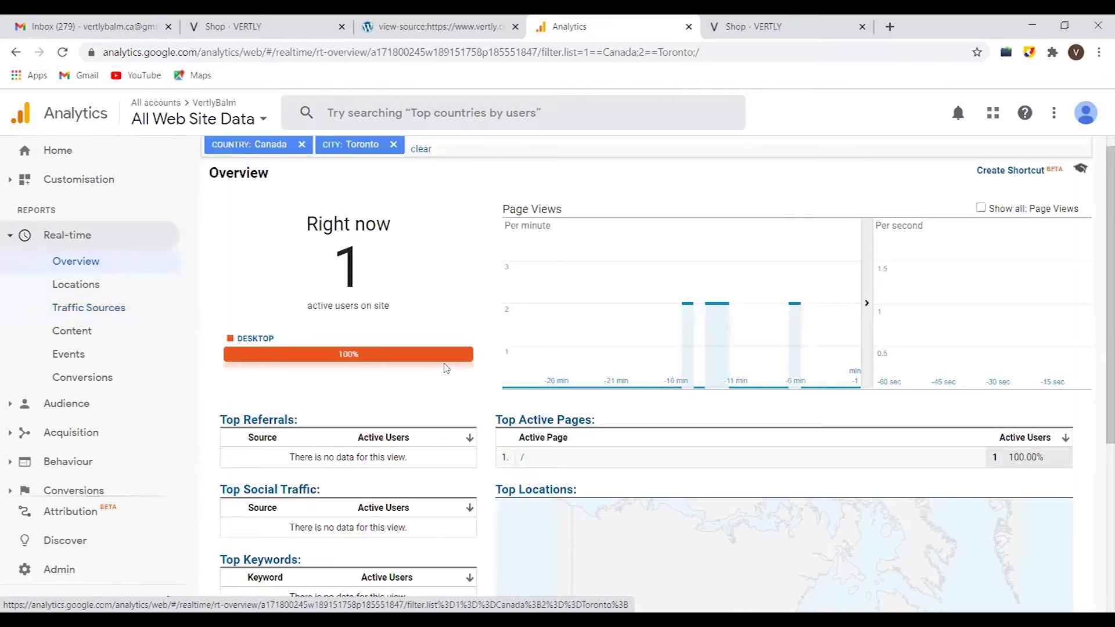
{"action": "scroll", "coordinate": [445, 367], "scroll_direction": "down", "scroll_amount": 1}
{"action": "scroll", "coordinate": [444, 368], "scroll_direction": "down", "scroll_amount": 4}
{"action": "scroll", "coordinate": [444, 368], "scroll_direction": "up", "scroll_amount": 5}
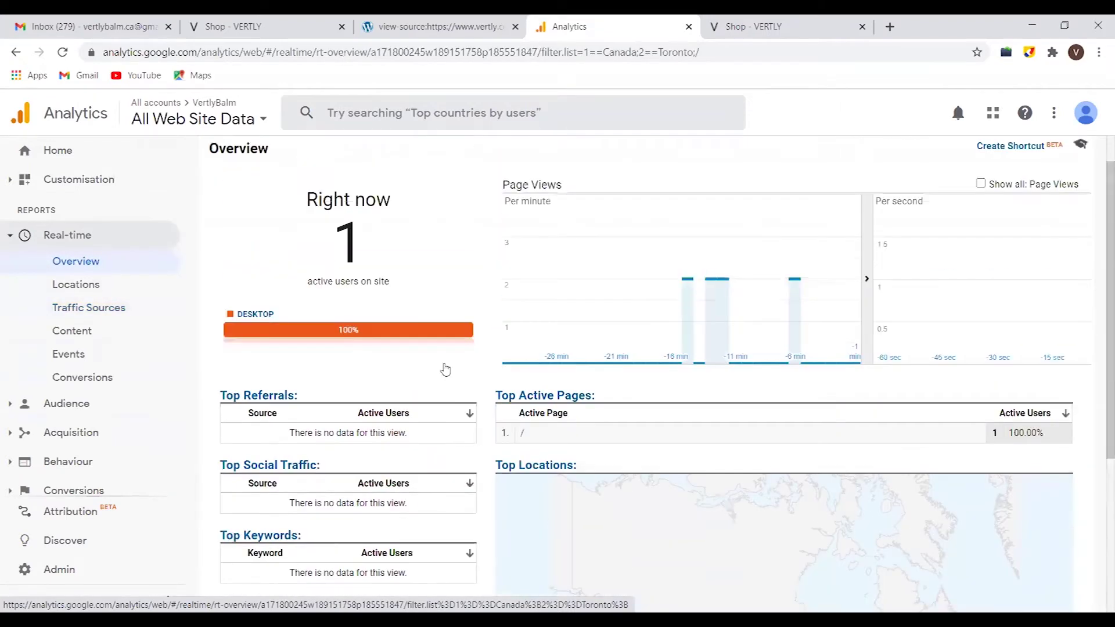
Remove the Toronto city filter and the Canada country filter from the real-time Locations report.
{"action": "left_click", "coordinate": [61, 286]}
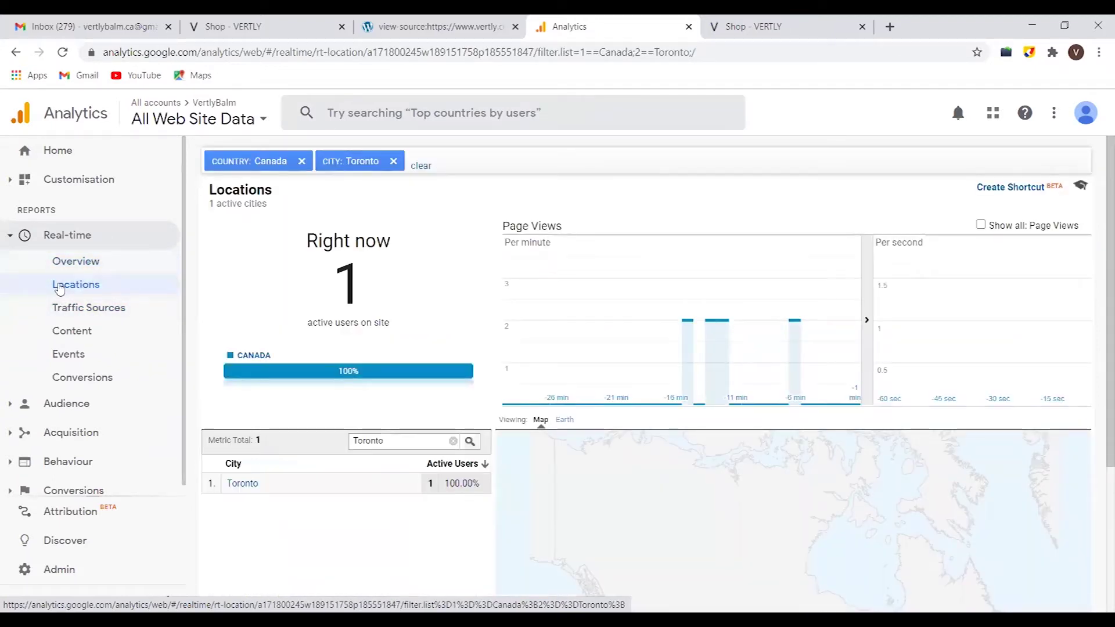
{"action": "left_click", "coordinate": [393, 161]}
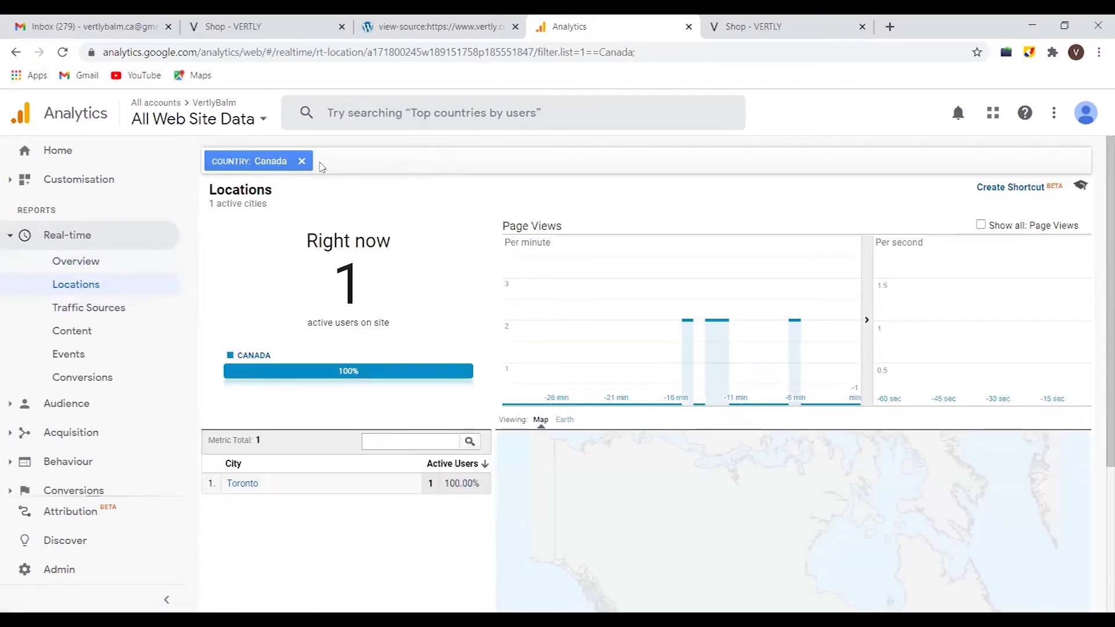
{"action": "left_click", "coordinate": [301, 160]}
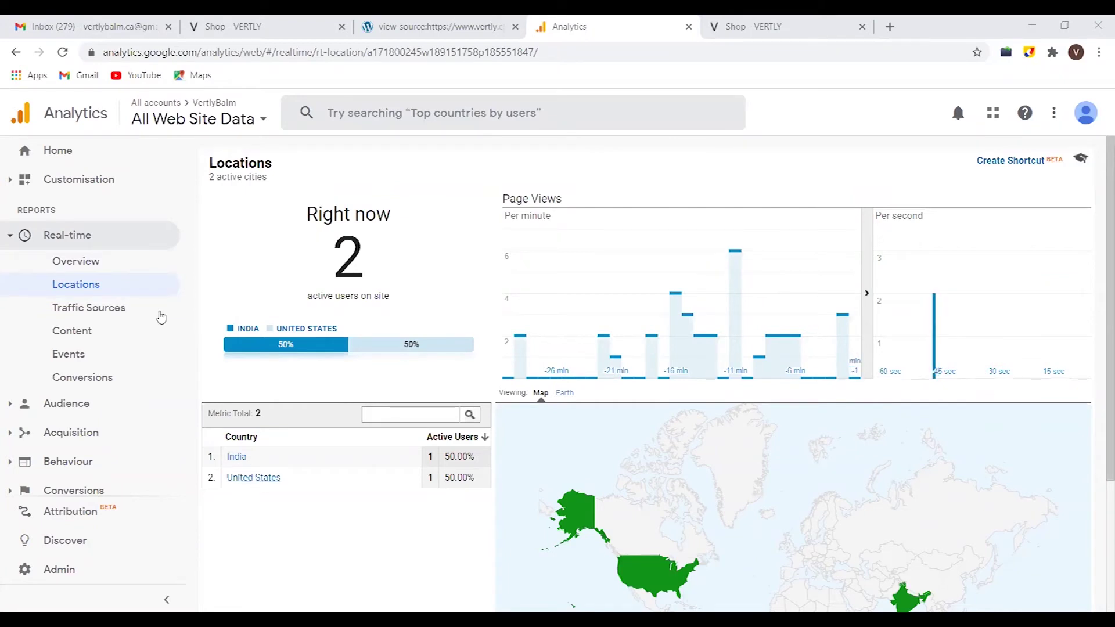
Check the real-time Traffic Sources report against the open Vertly Shop page, and view the active pages in the Content report.
{"action": "left_click", "coordinate": [59, 308]}
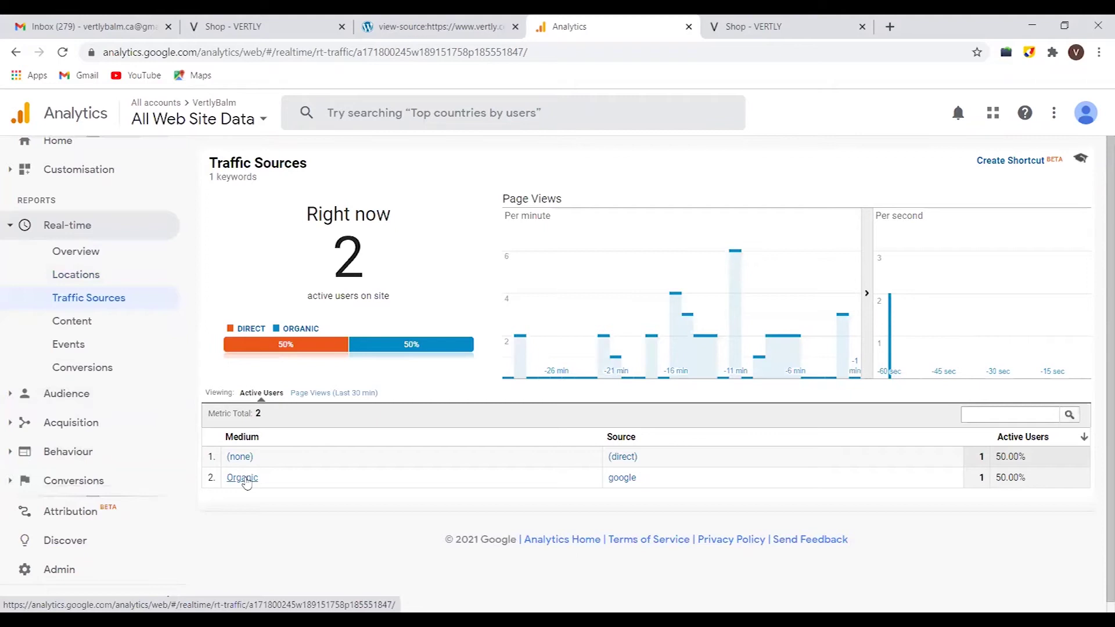
{"action": "left_click", "coordinate": [764, 21]}
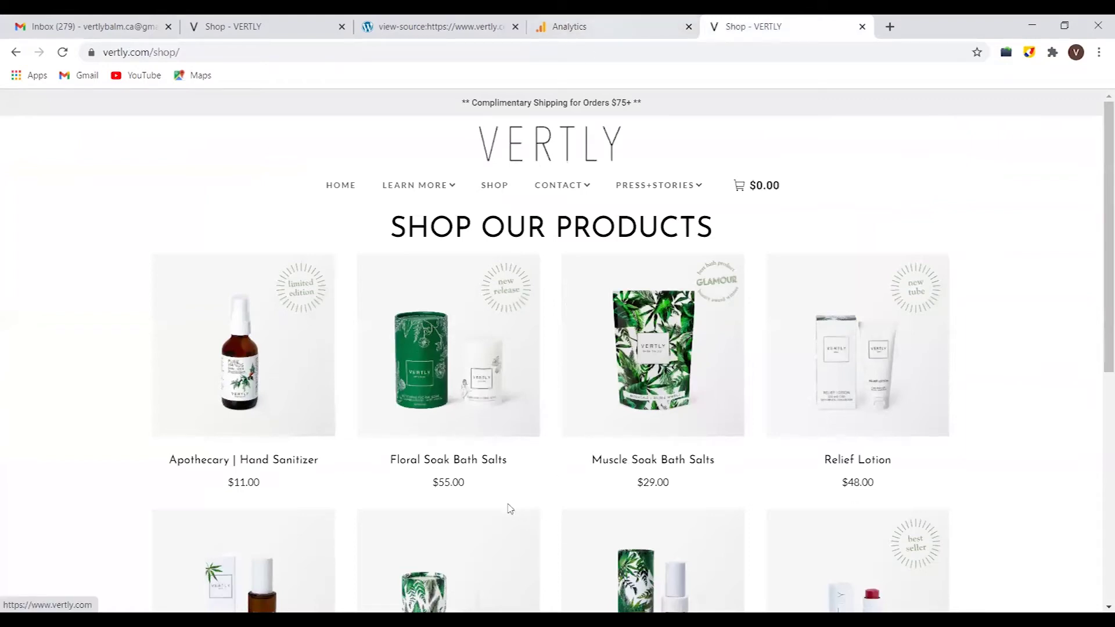
{"action": "key", "text": "ctrl+shift+Tab"}
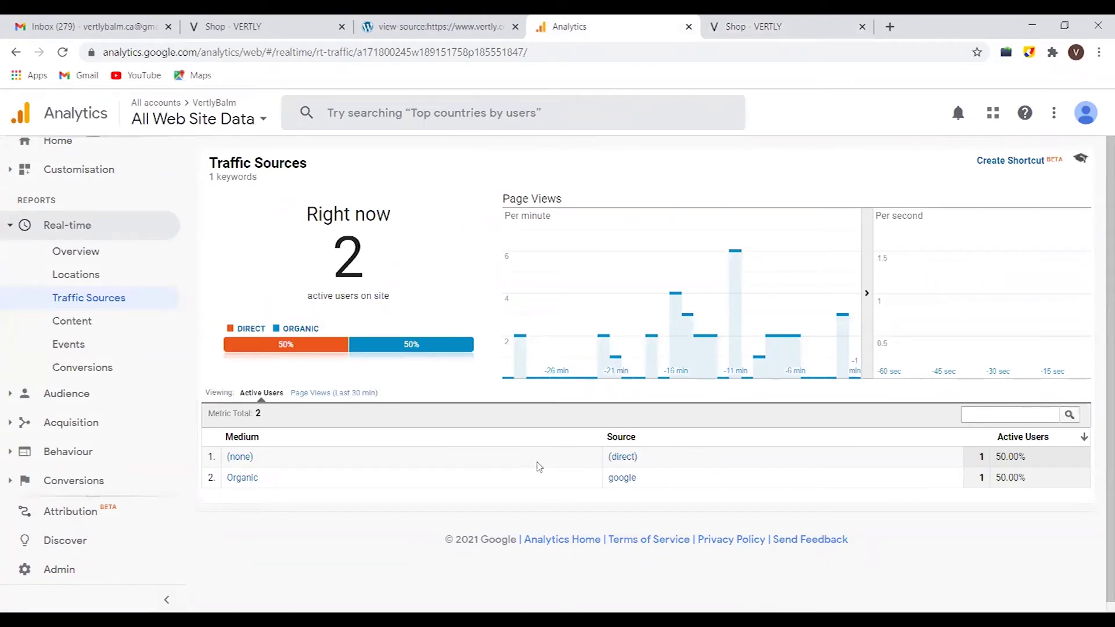
{"action": "left_click", "coordinate": [77, 323]}
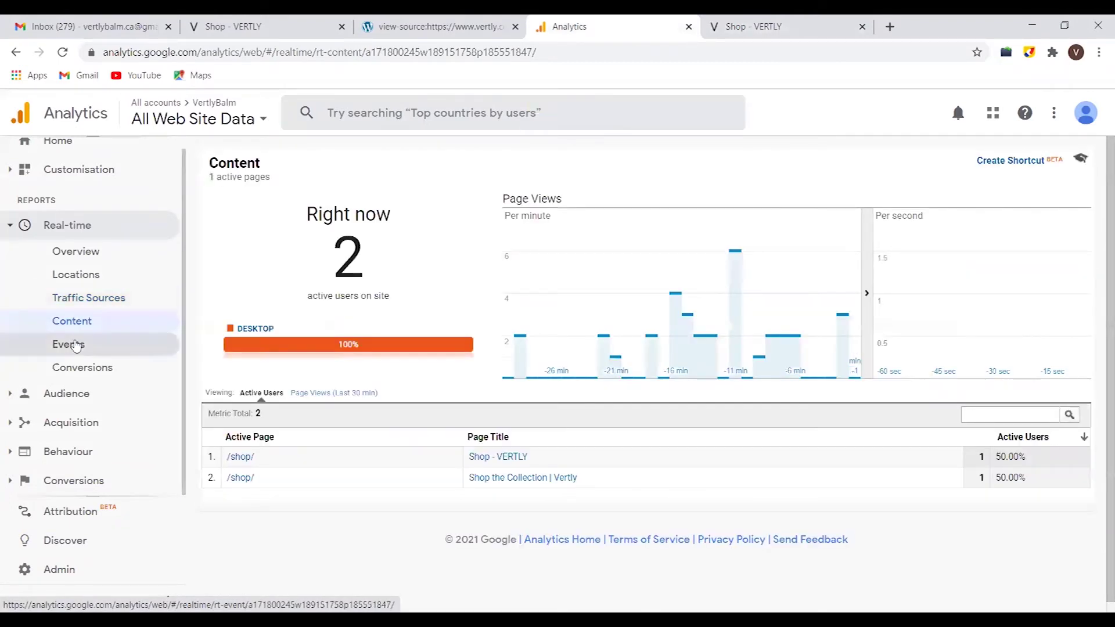
View the real-time Events report and the real-time Conversions report.
{"action": "left_click", "coordinate": [76, 345]}
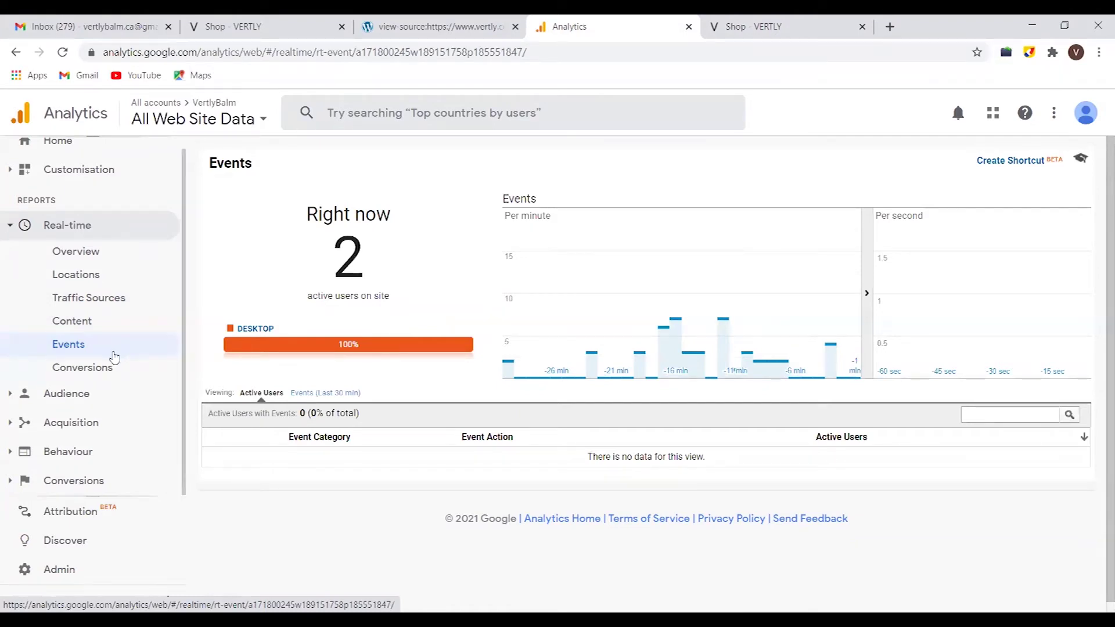
{"action": "left_click", "coordinate": [96, 366]}
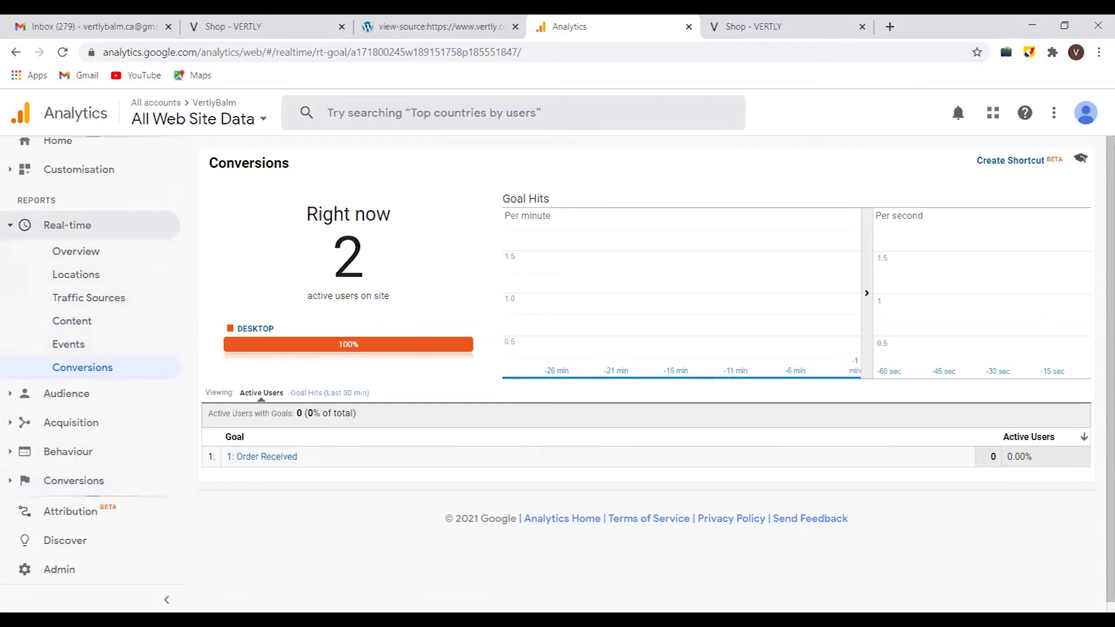
Switch to the Word training document and read its Real-Time section up to the Locations and Traffic Sources explanations.
{"action": "key", "text": "alt+Tab"}
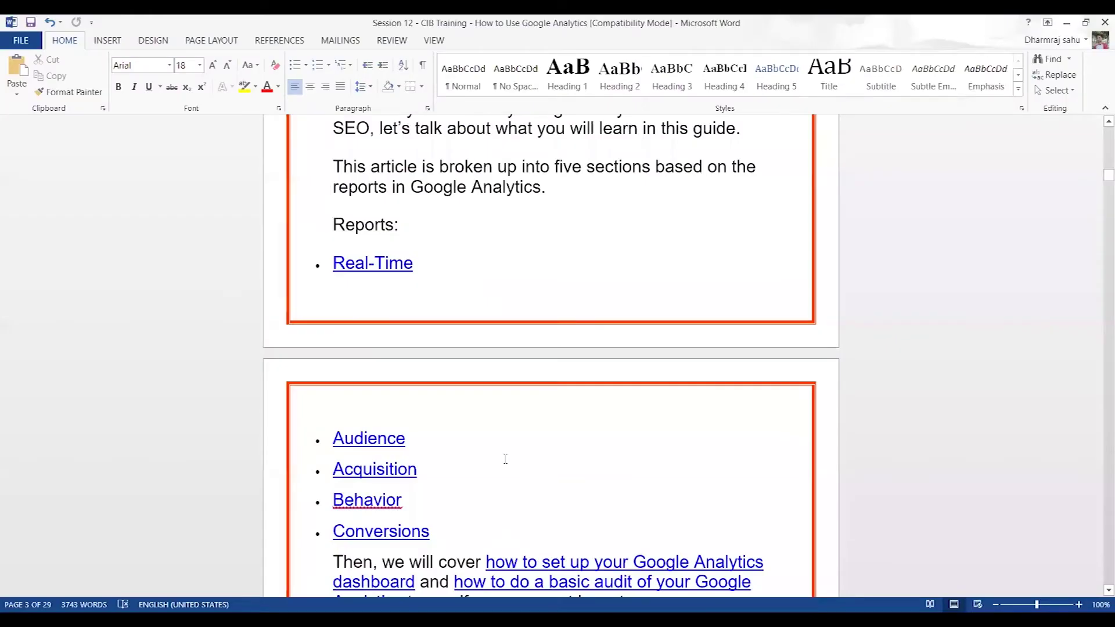
{"action": "scroll", "coordinate": [505, 458], "scroll_direction": "down", "scroll_amount": 5}
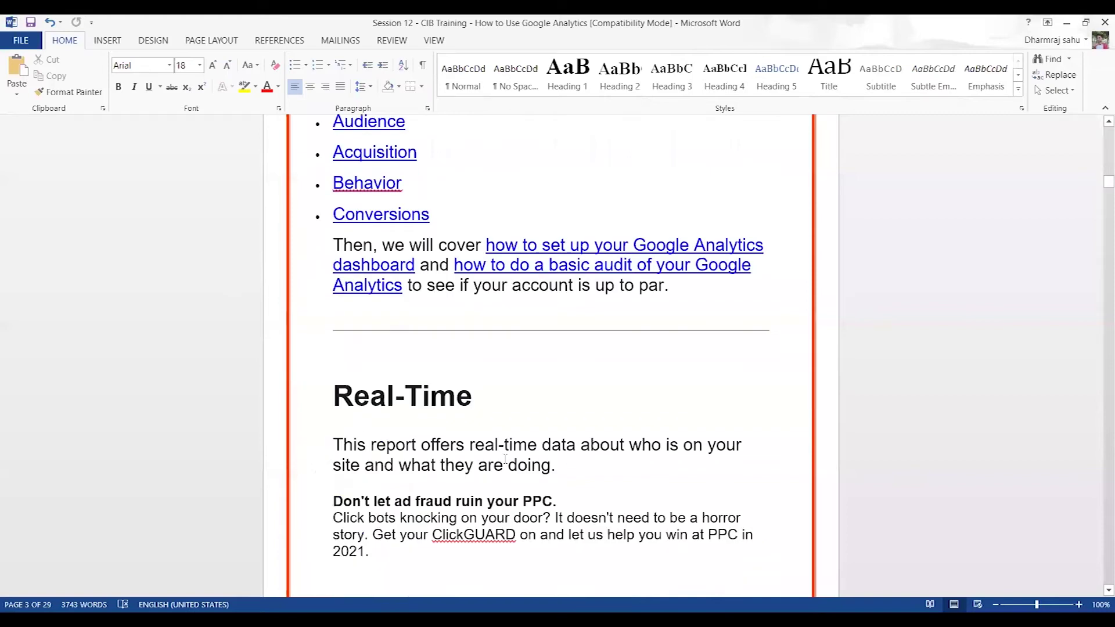
{"action": "scroll", "coordinate": [505, 459], "scroll_direction": "down", "scroll_amount": 3}
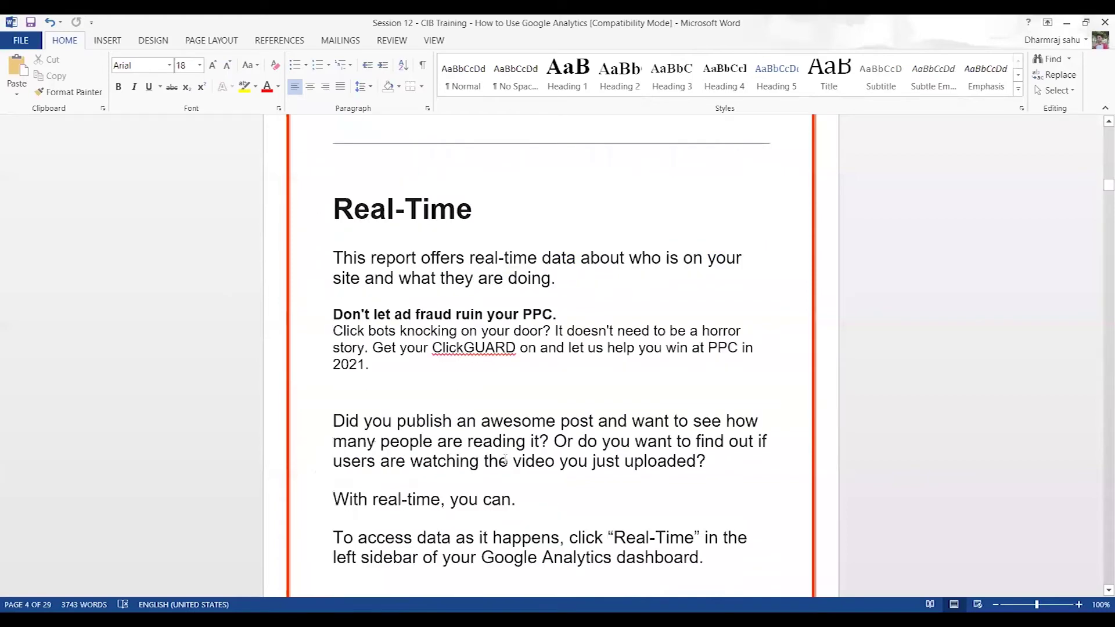
{"action": "scroll", "coordinate": [505, 459], "scroll_direction": "down", "scroll_amount": 7}
{"action": "scroll", "coordinate": [504, 458], "scroll_direction": "down", "scroll_amount": 1}
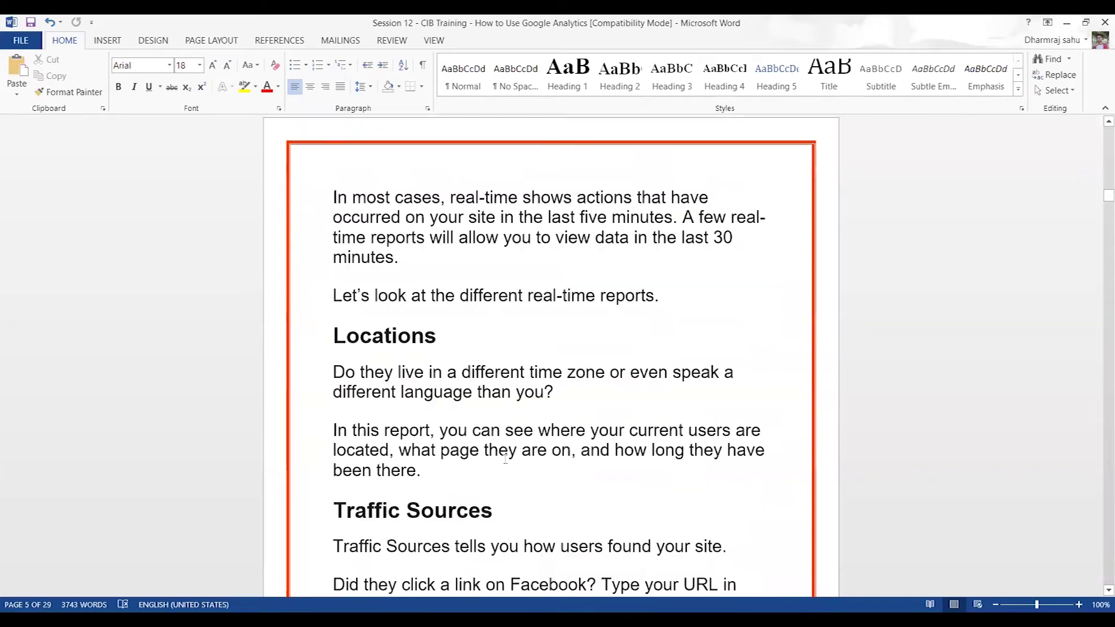
{"action": "scroll", "coordinate": [505, 458], "scroll_direction": "down", "scroll_amount": 2}
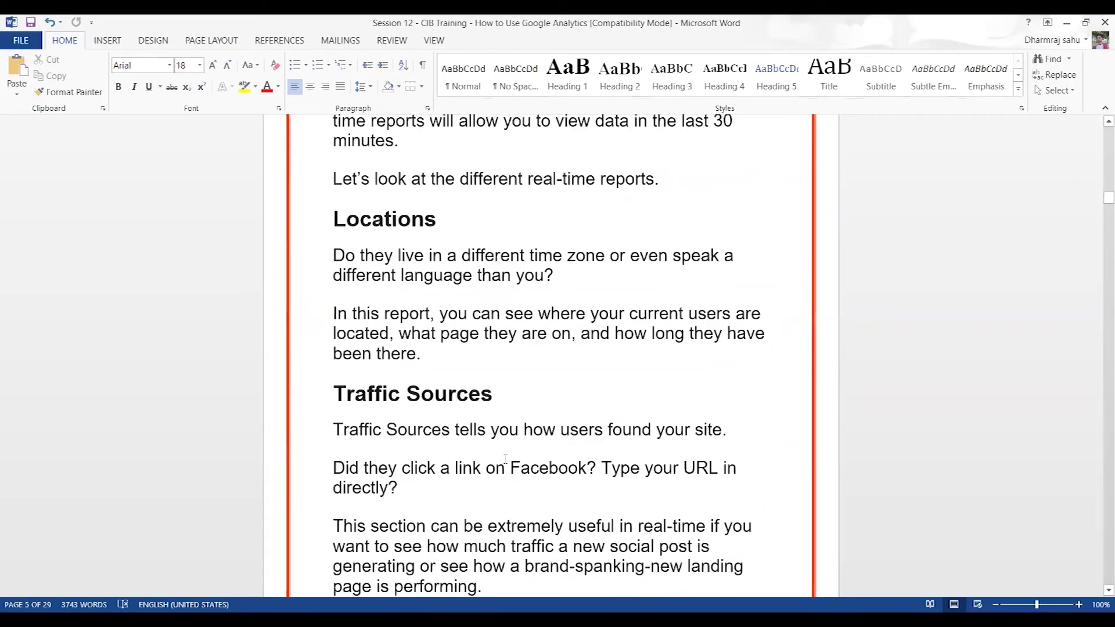
{"action": "scroll", "coordinate": [504, 459], "scroll_direction": "up", "scroll_amount": 1}
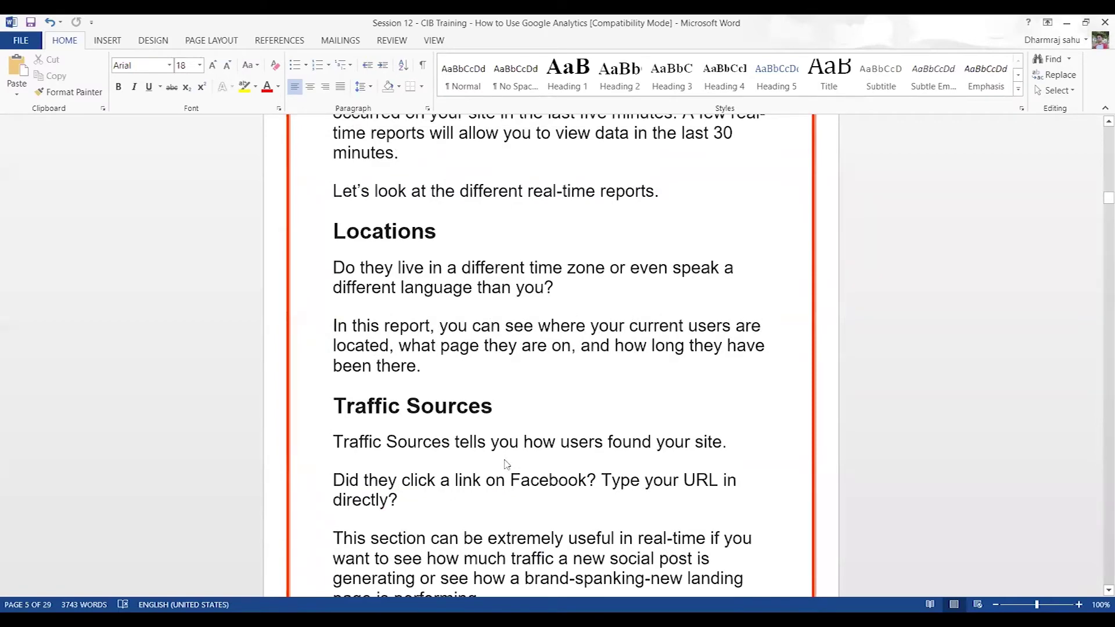
Return to Analytics in the browser and open the Audience Overview report.
{"action": "key", "text": "alt+Tab"}
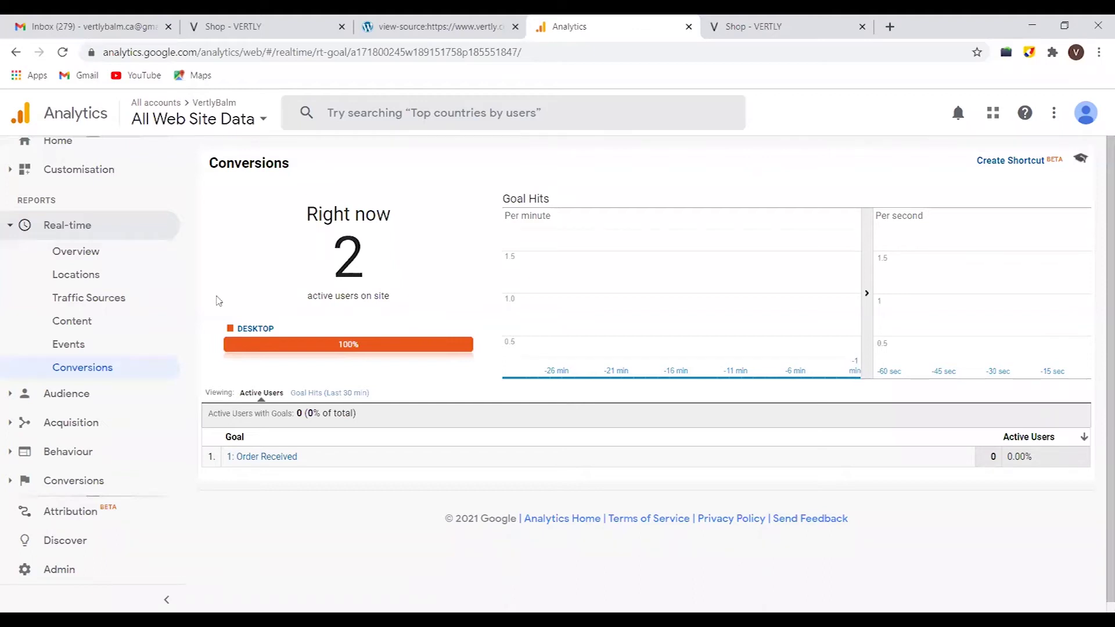
{"action": "left_click", "coordinate": [66, 393]}
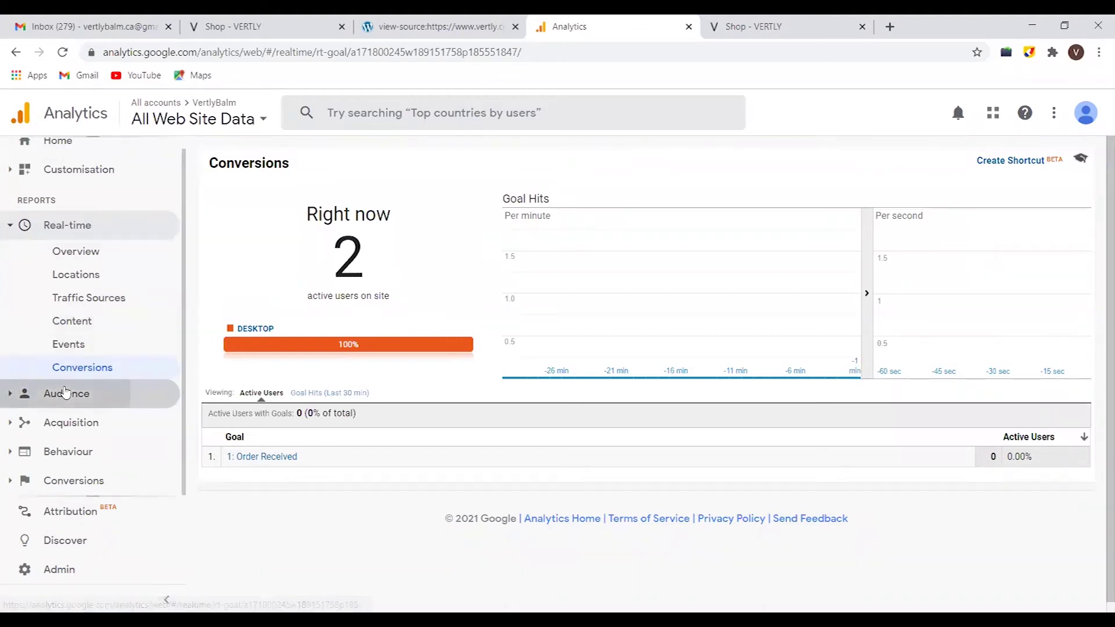
{"action": "left_click", "coordinate": [71, 297]}
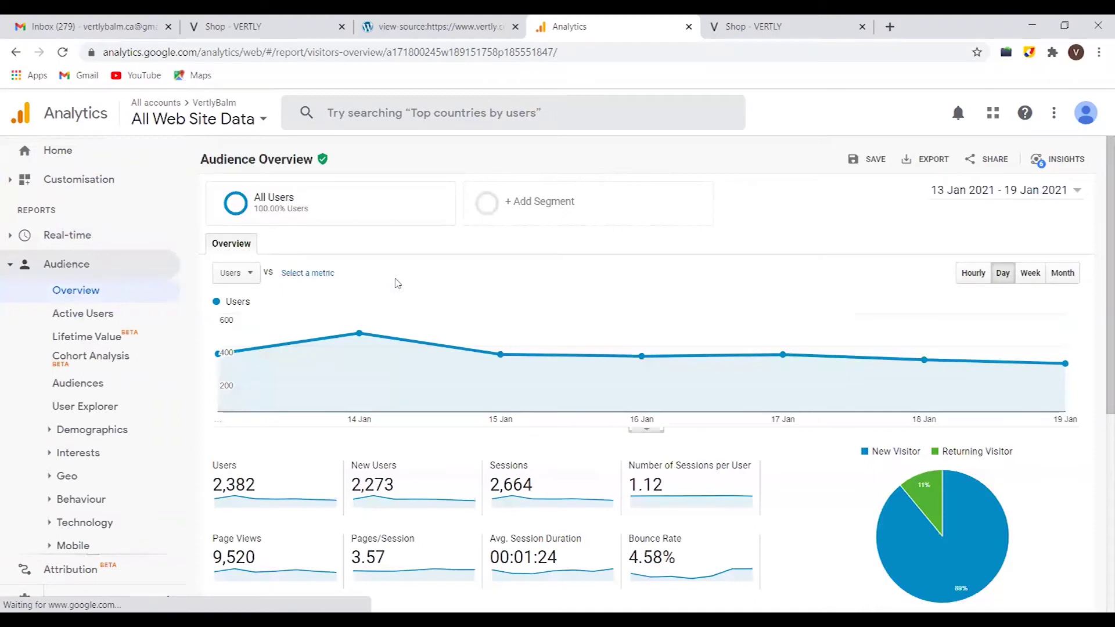
{"action": "scroll", "coordinate": [397, 284], "scroll_direction": "down", "scroll_amount": 2}
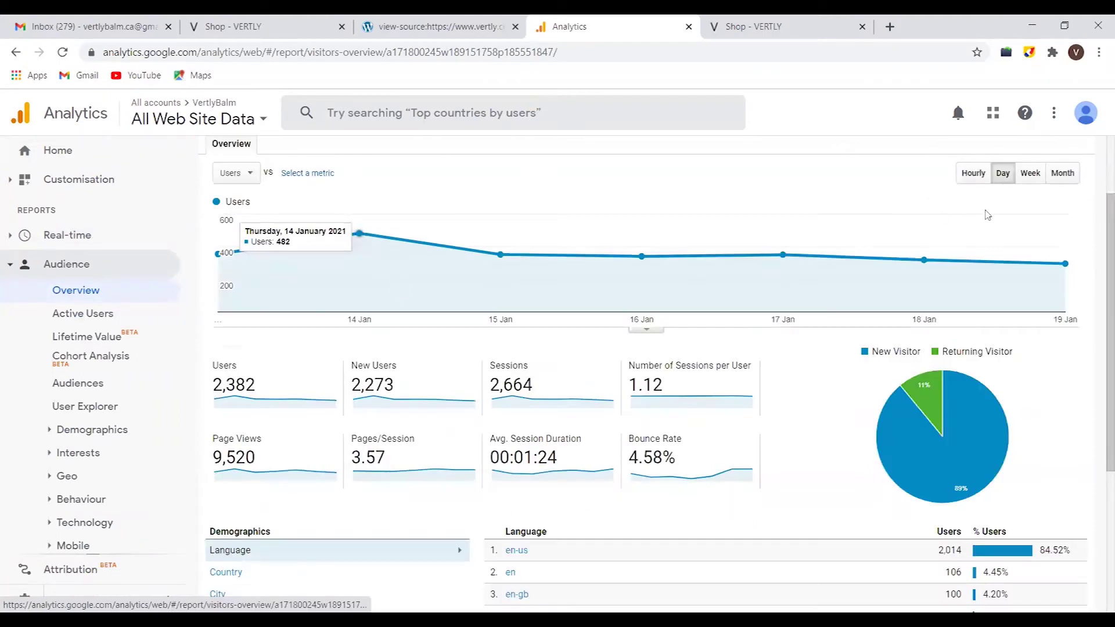
{"action": "scroll", "coordinate": [985, 197], "scroll_direction": "up", "scroll_amount": 2}
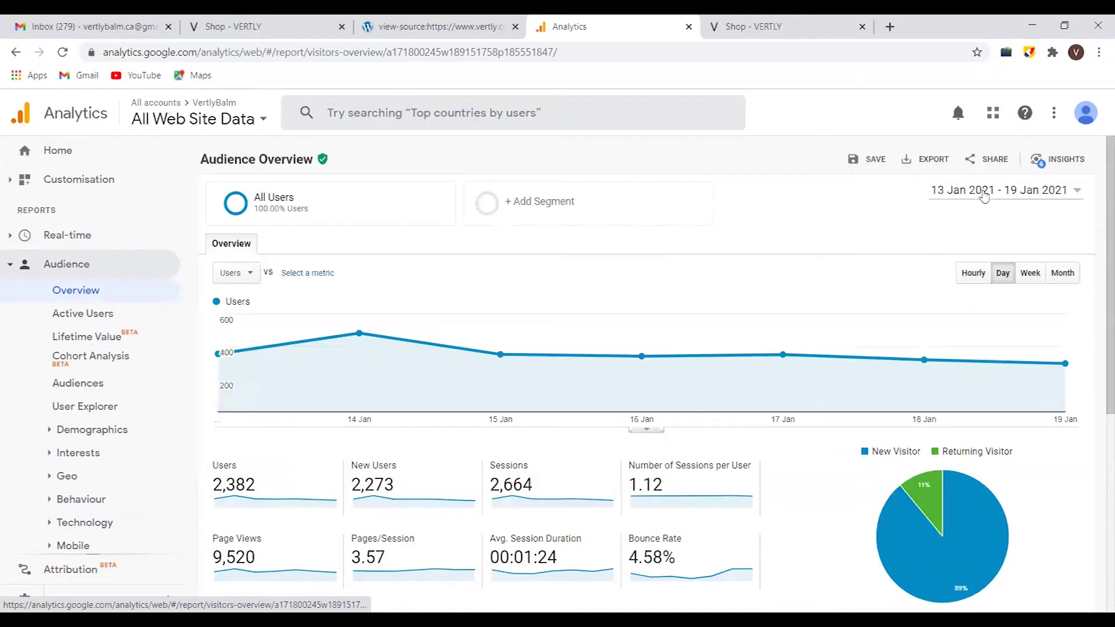
Inspect the date range settings of the Audience Overview report without changing them, and look over its user metrics.
{"action": "left_click", "coordinate": [984, 197]}
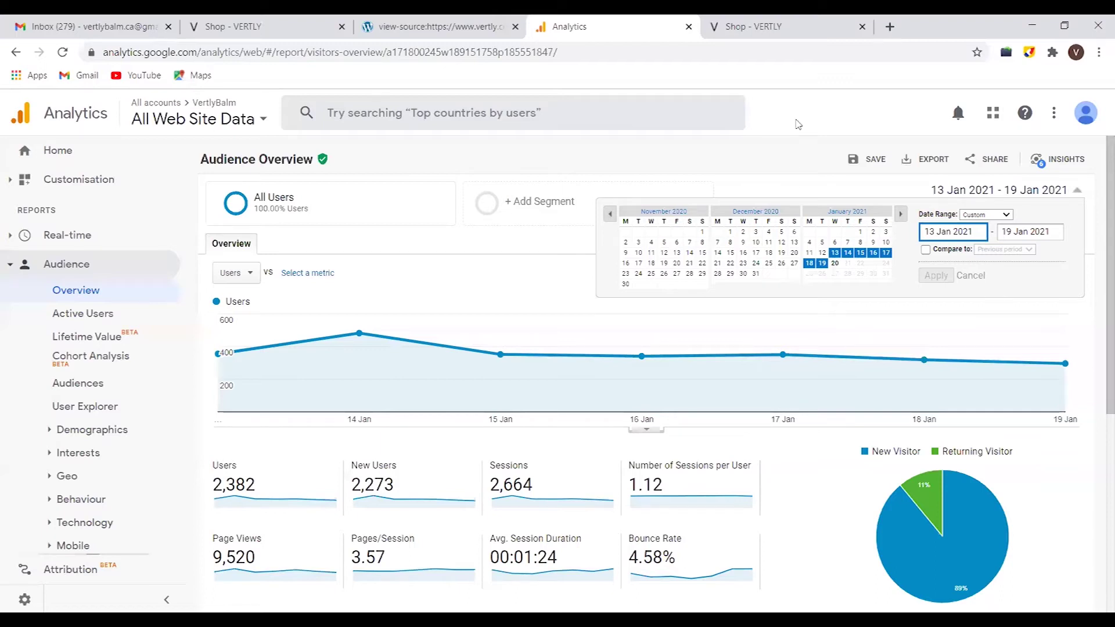
{"action": "left_click", "coordinate": [404, 430]}
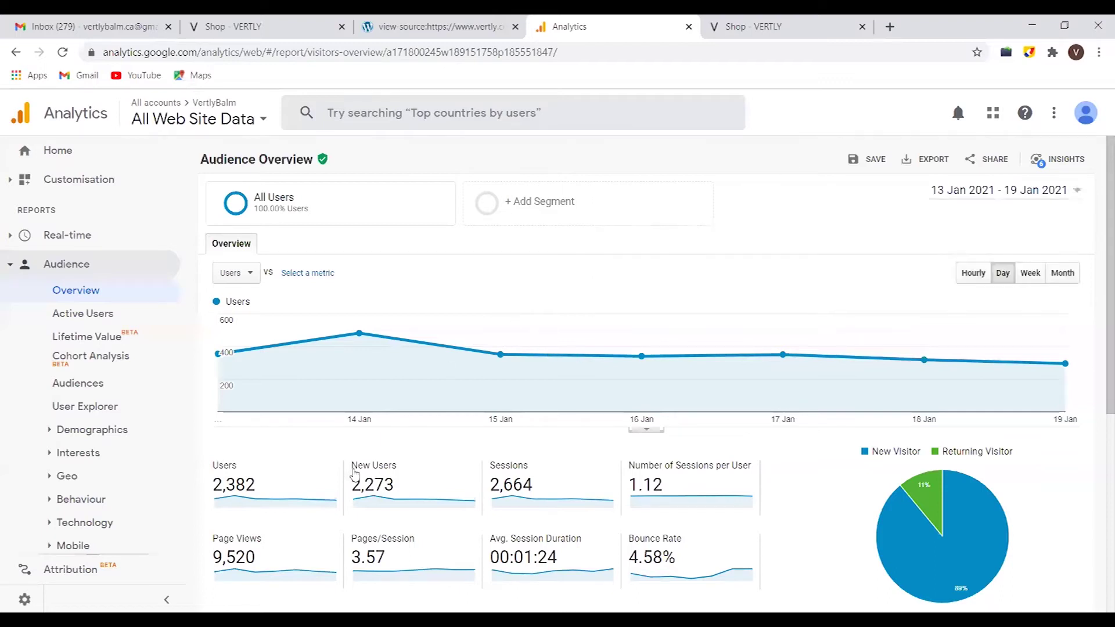
{"action": "scroll", "coordinate": [355, 475], "scroll_direction": "down", "scroll_amount": 1}
{"action": "scroll", "coordinate": [355, 475], "scroll_direction": "down", "scroll_amount": 3}
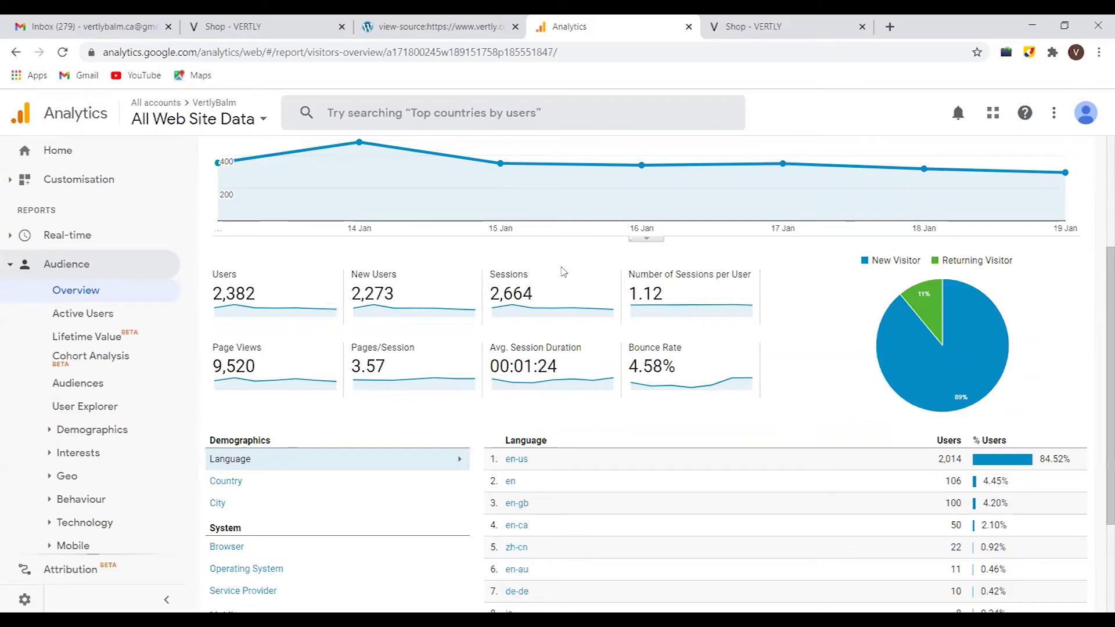
{"action": "scroll", "coordinate": [990, 221], "scroll_direction": "up", "scroll_amount": 3}
{"action": "left_click", "coordinate": [998, 197]}
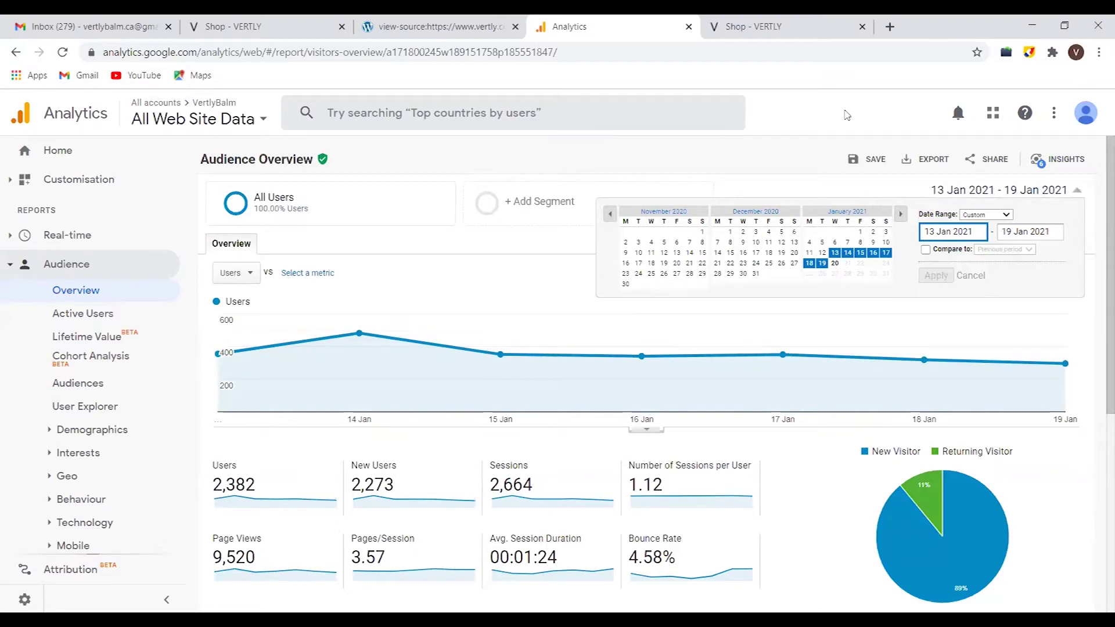
{"action": "left_click", "coordinate": [748, 188]}
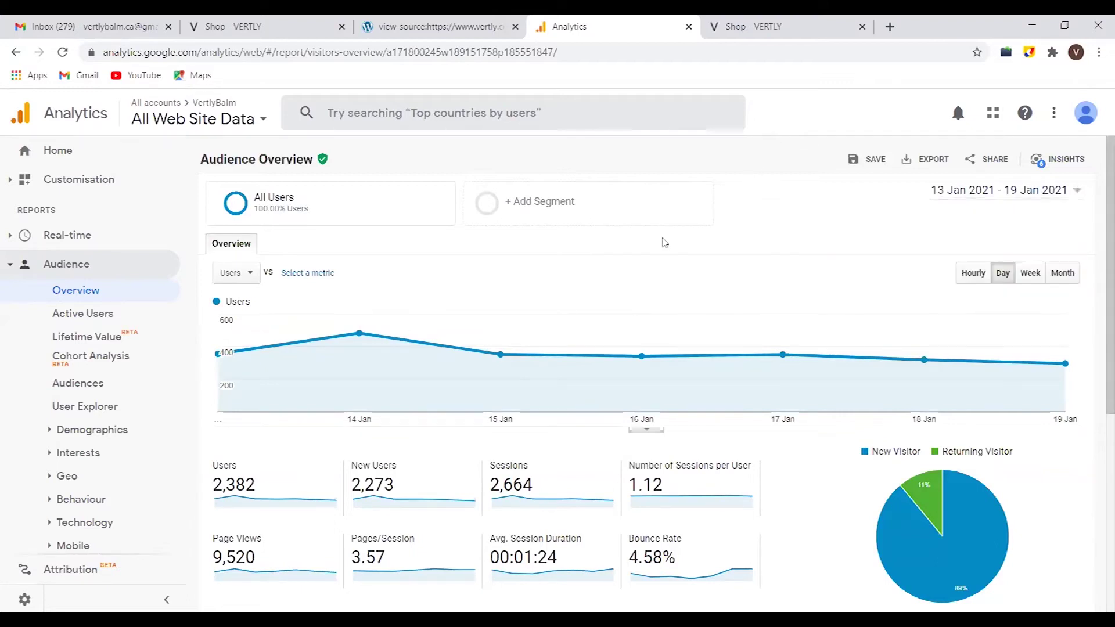
Examine the Users, New Users, Sessions and Number of Sessions per User metrics, with a look at the open Vertly Shop page.
{"action": "scroll", "coordinate": [562, 317], "scroll_direction": "down", "scroll_amount": 1}
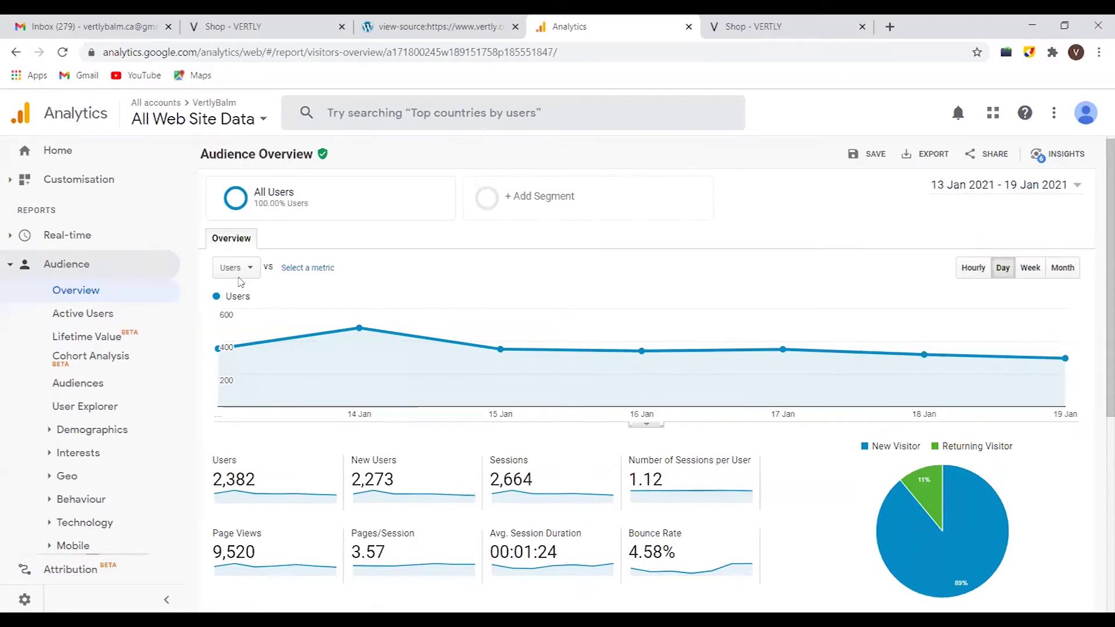
{"action": "scroll", "coordinate": [240, 282], "scroll_direction": "down", "scroll_amount": 3}
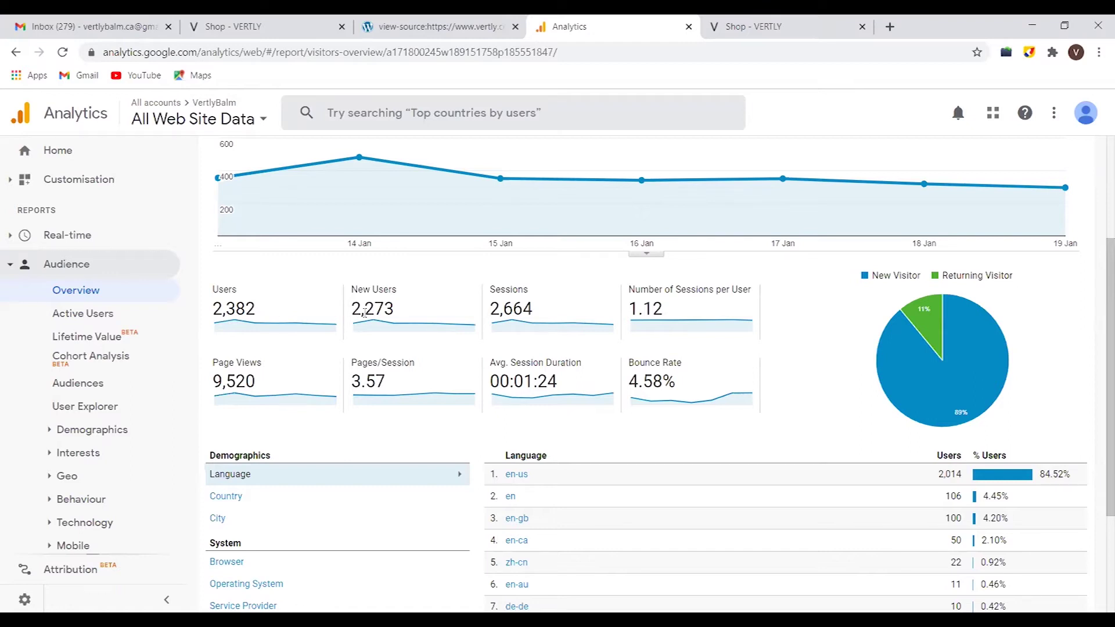
{"action": "mouse_move", "coordinate": [511, 293]}
{"action": "mouse_move", "coordinate": [694, 293]}
{"action": "left_click", "coordinate": [741, 23]}
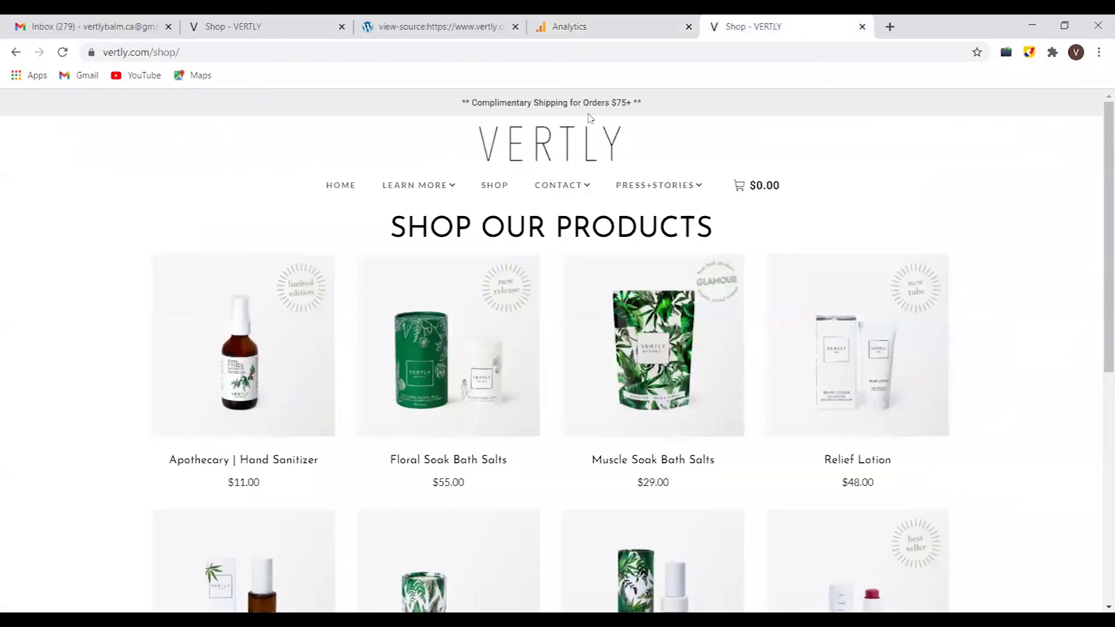
{"action": "left_click", "coordinate": [634, 20]}
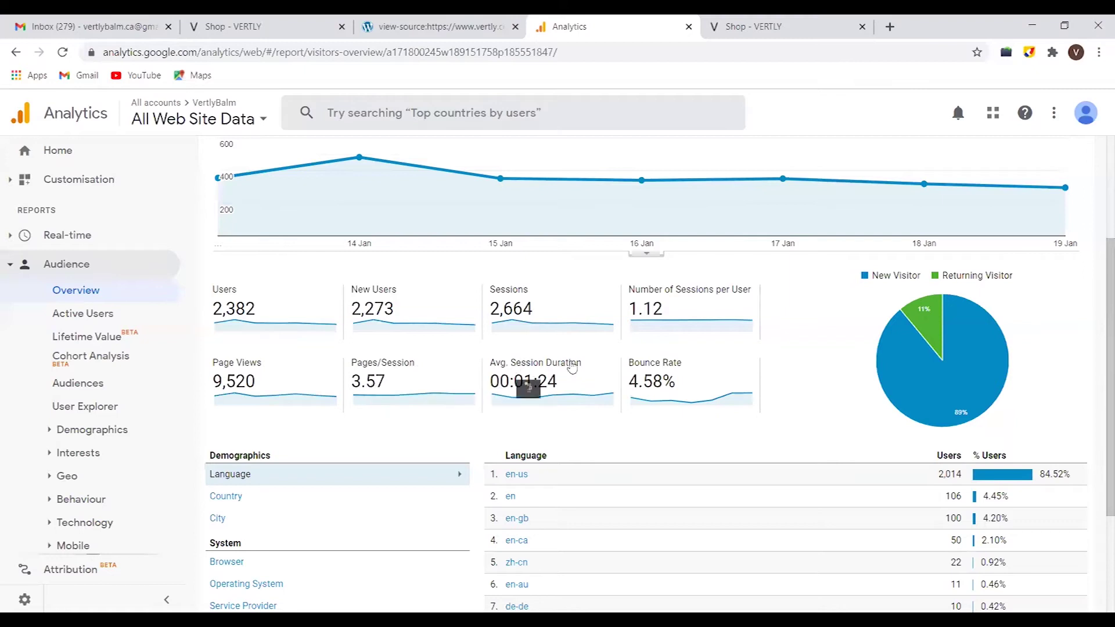
Read the explanations of Avg. Session Duration and Bounce Rate, and refer to the Vertly Shop page as an example.
{"action": "mouse_move", "coordinate": [577, 365]}
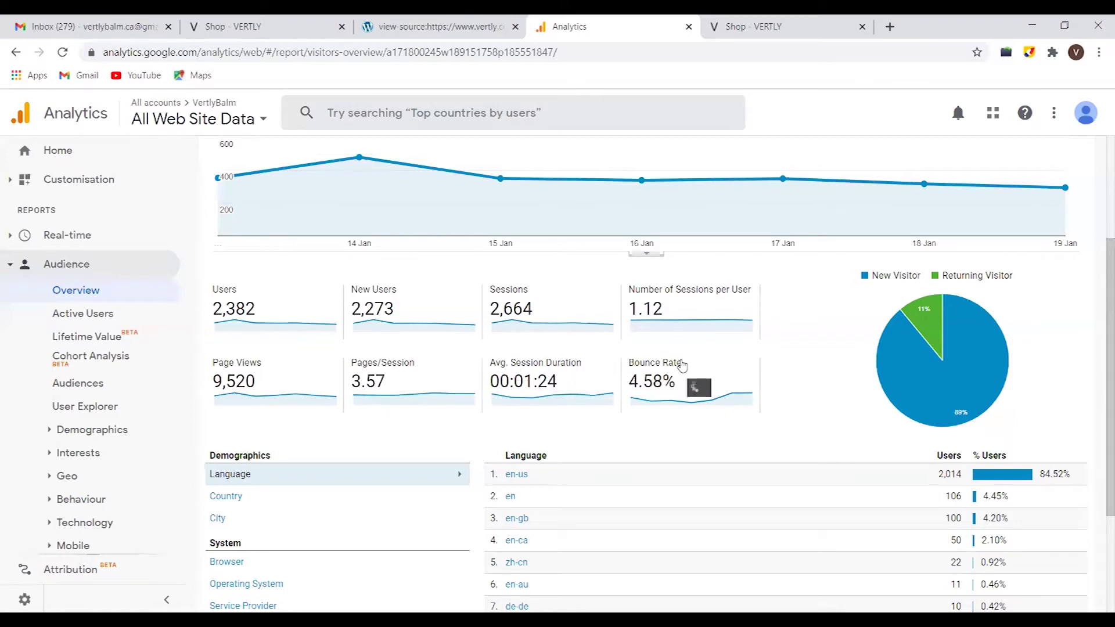
{"action": "mouse_move", "coordinate": [682, 365]}
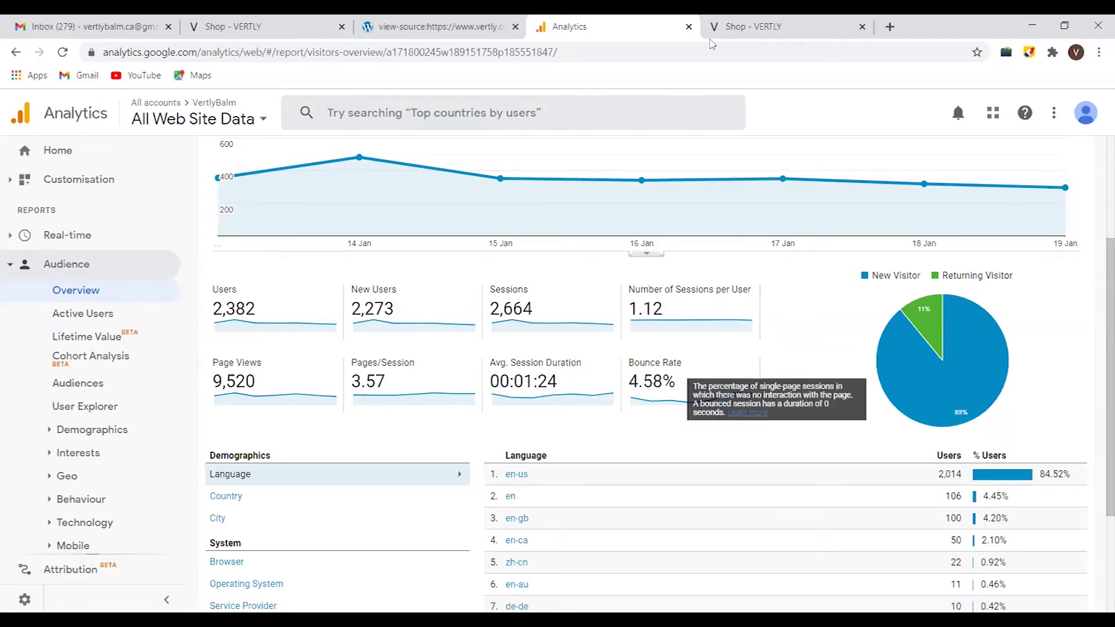
{"action": "left_click", "coordinate": [738, 19]}
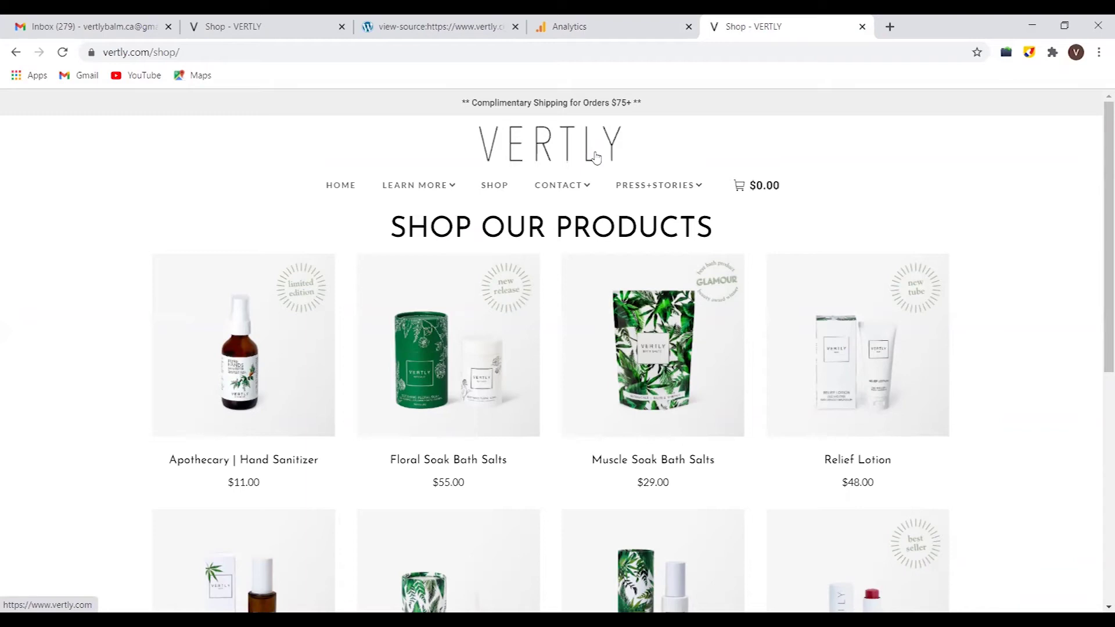
{"action": "left_click", "coordinate": [604, 21]}
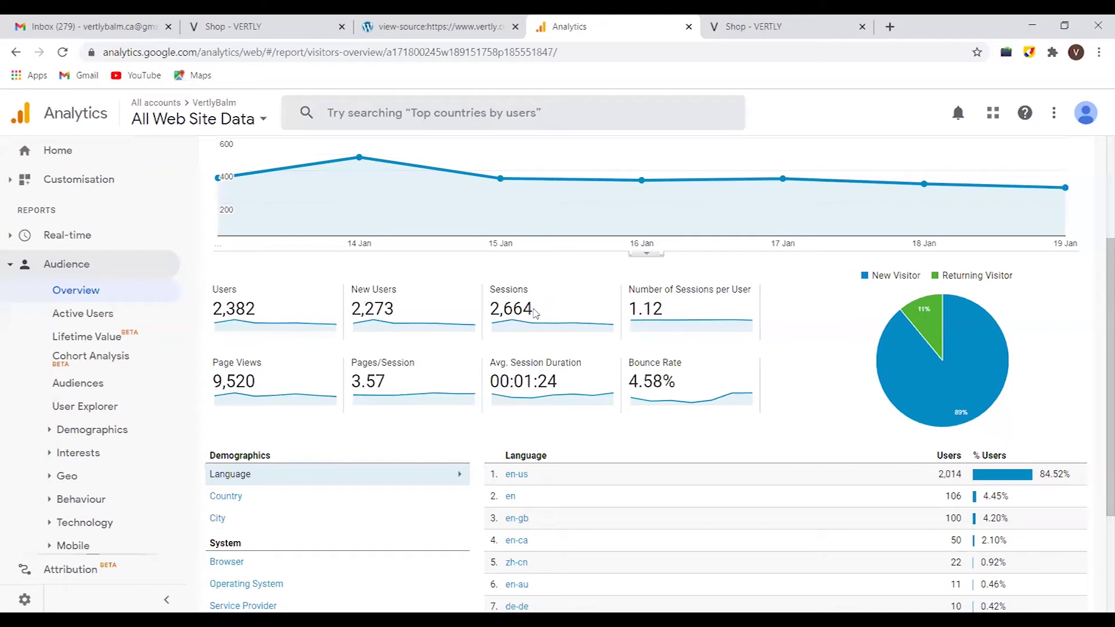
Look through the Audience Overview's language breakdown and the preset date range options, leaving the dates as they are.
{"action": "scroll", "coordinate": [536, 313], "scroll_direction": "down", "scroll_amount": 3}
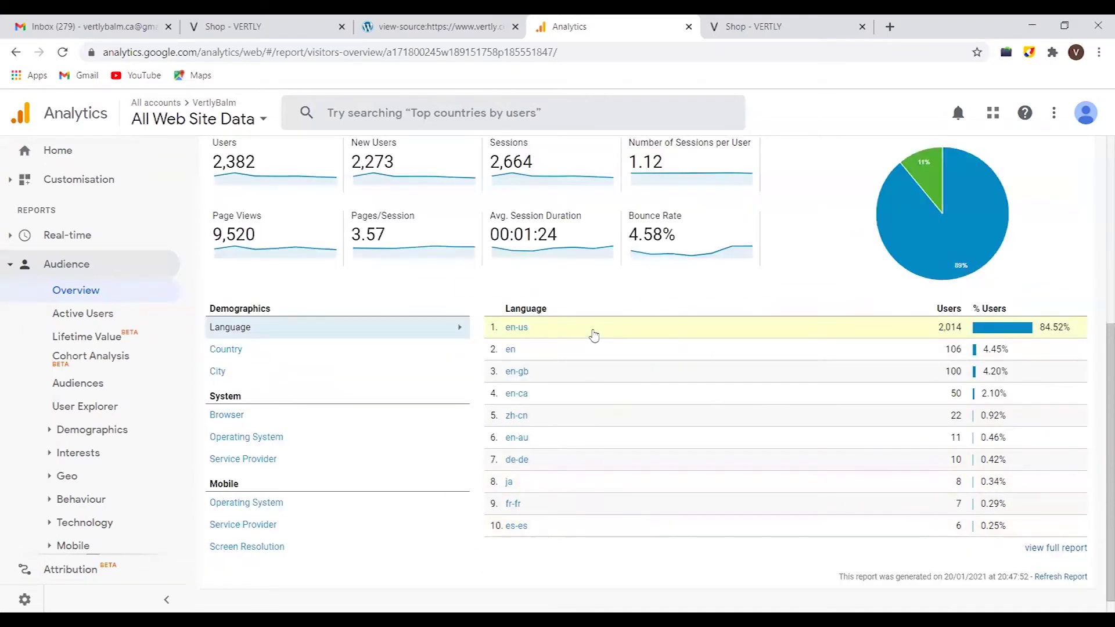
{"action": "scroll", "coordinate": [860, 253], "scroll_direction": "up", "scroll_amount": 3}
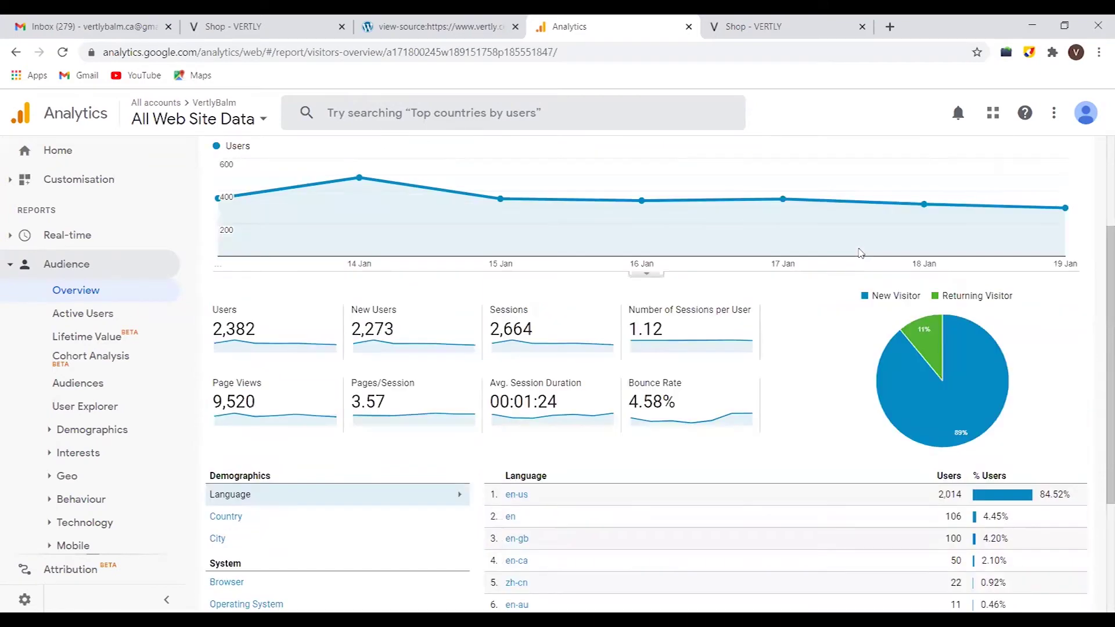
{"action": "scroll", "coordinate": [1025, 197], "scroll_direction": "up", "scroll_amount": 3}
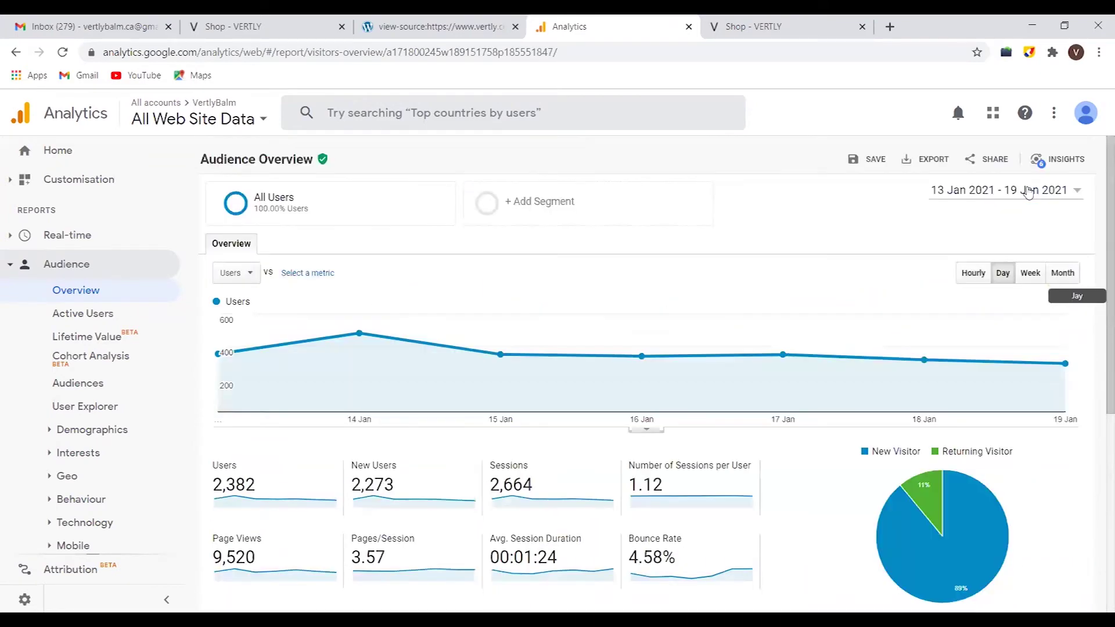
{"action": "left_click", "coordinate": [1008, 216]}
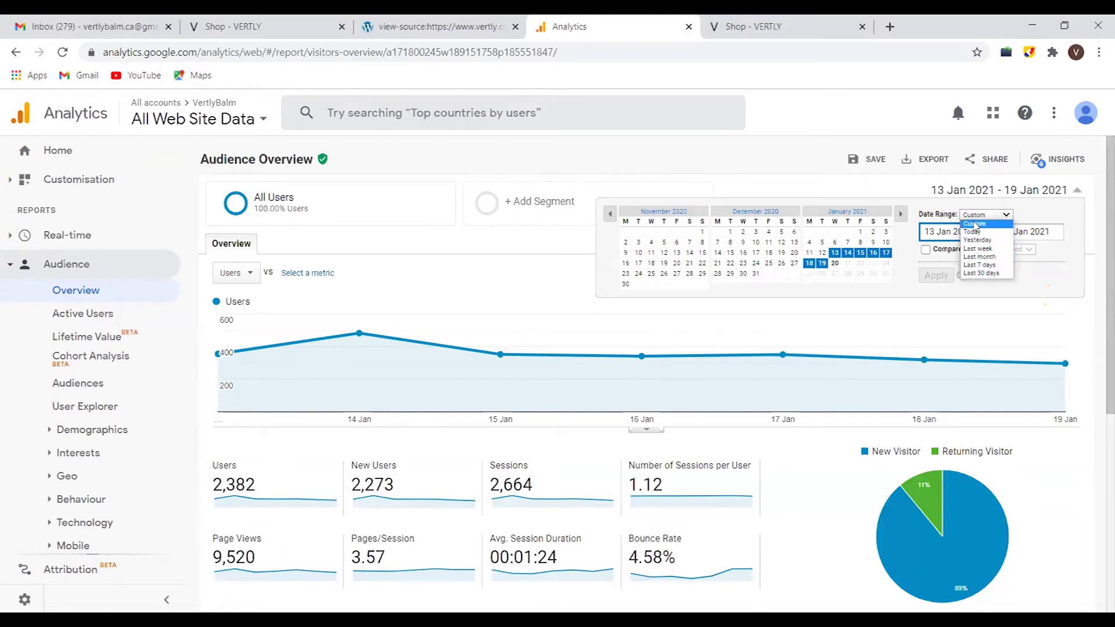
{"action": "left_click", "coordinate": [762, 165]}
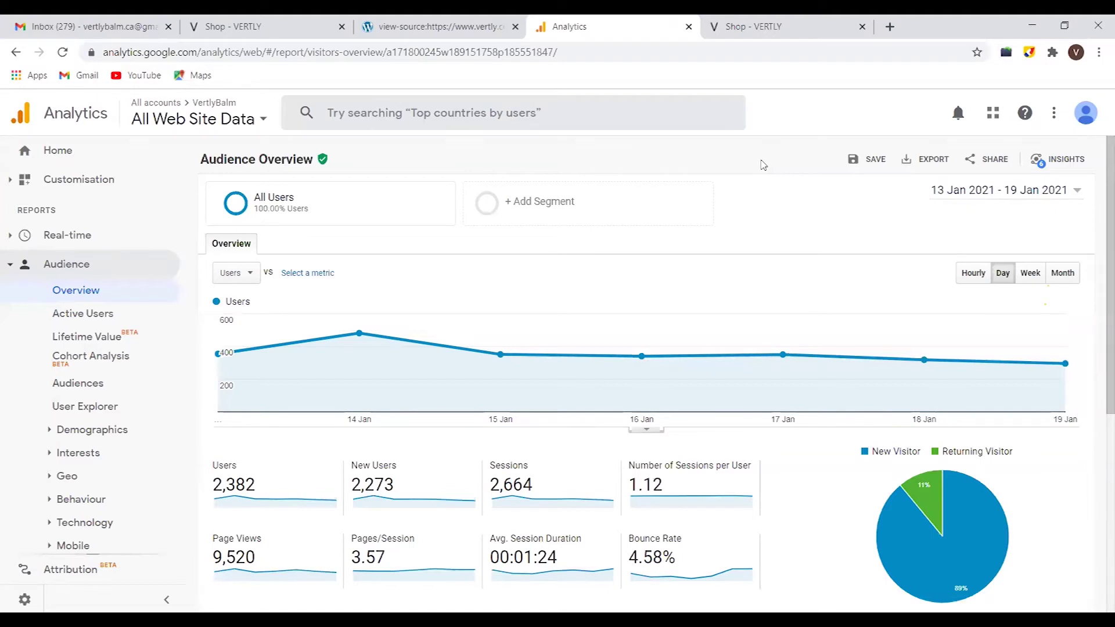
Set the Audience Overview report's date range to Last 30 days and apply it.
{"action": "left_click", "coordinate": [972, 196]}
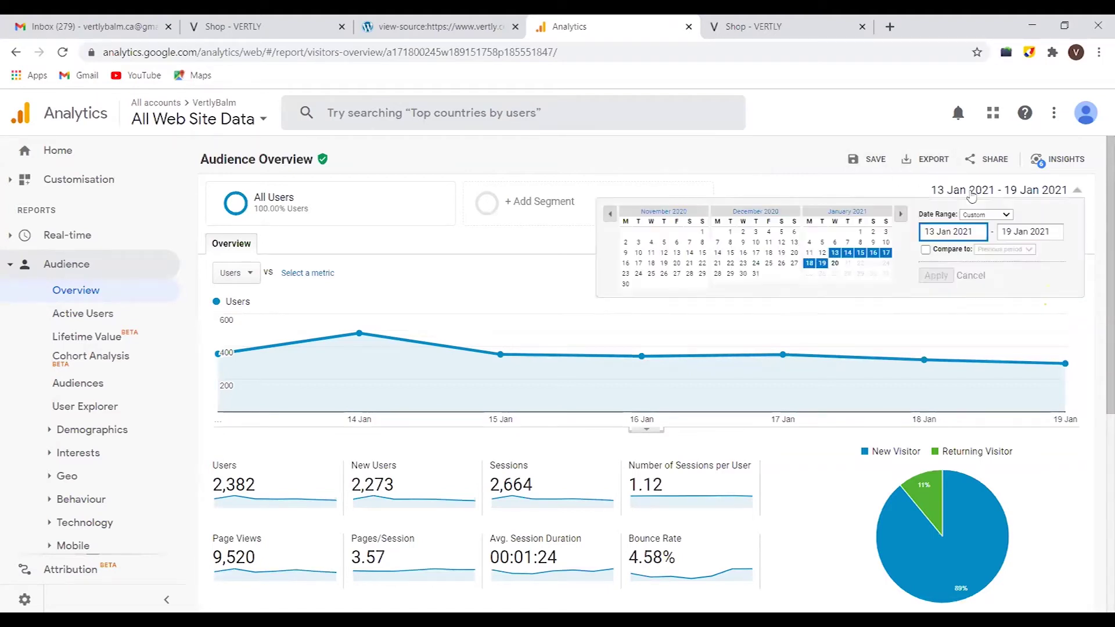
{"action": "left_click", "coordinate": [1006, 214]}
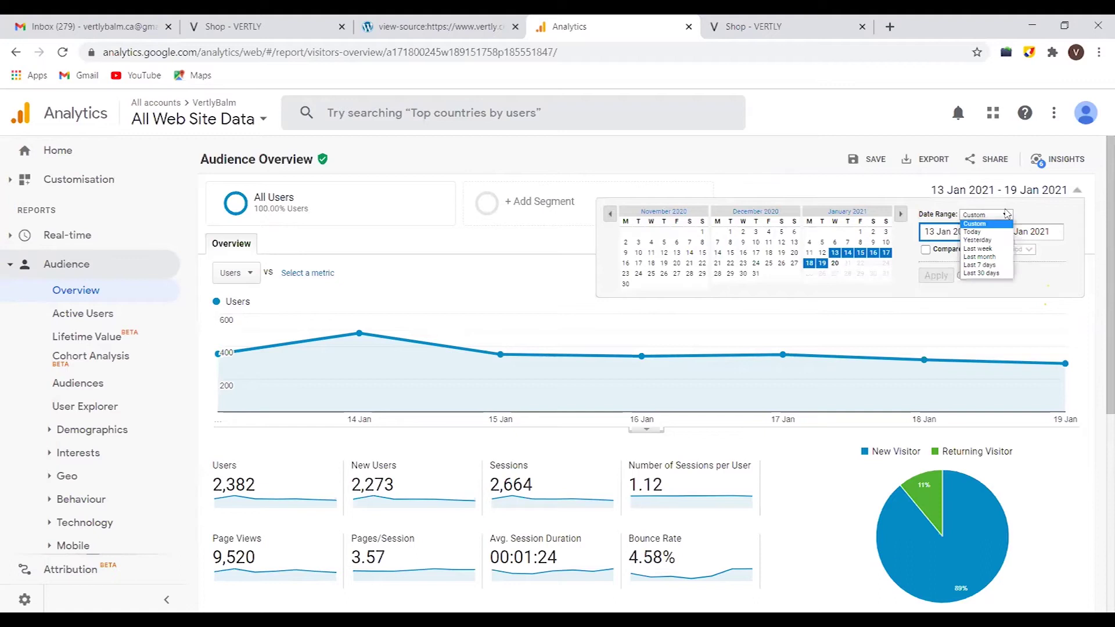
{"action": "left_click", "coordinate": [982, 273]}
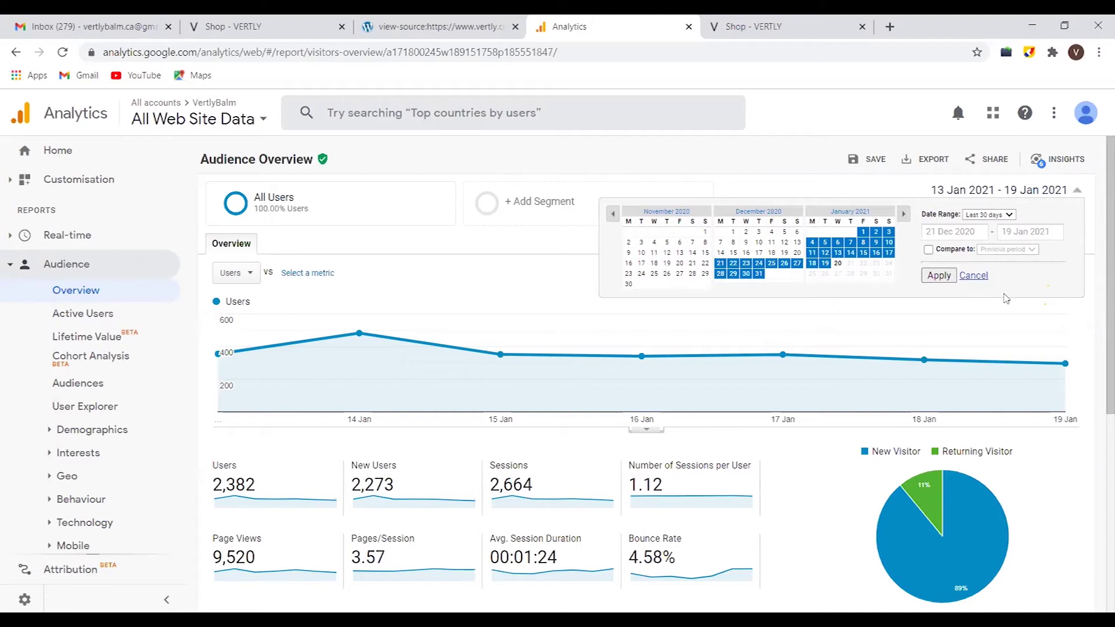
{"action": "left_click", "coordinate": [938, 276]}
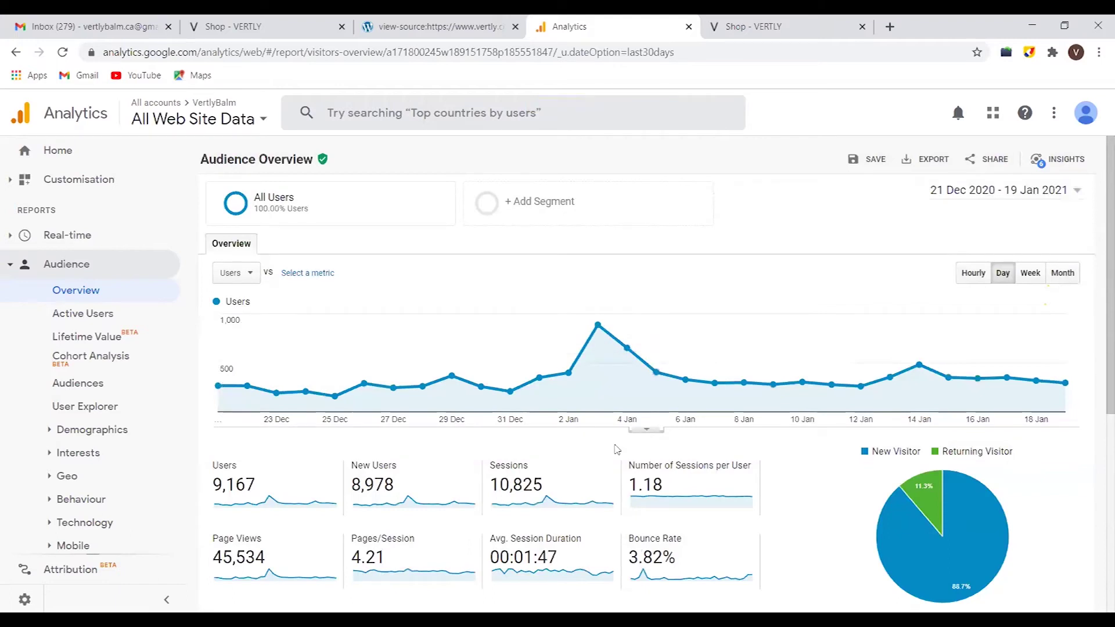
Compare the Audience Overview's 21 Dec 2020 - 19 Jan 2021 date range with the previous period and apply the comparison.
{"action": "scroll", "coordinate": [617, 449], "scroll_direction": "down", "scroll_amount": 2}
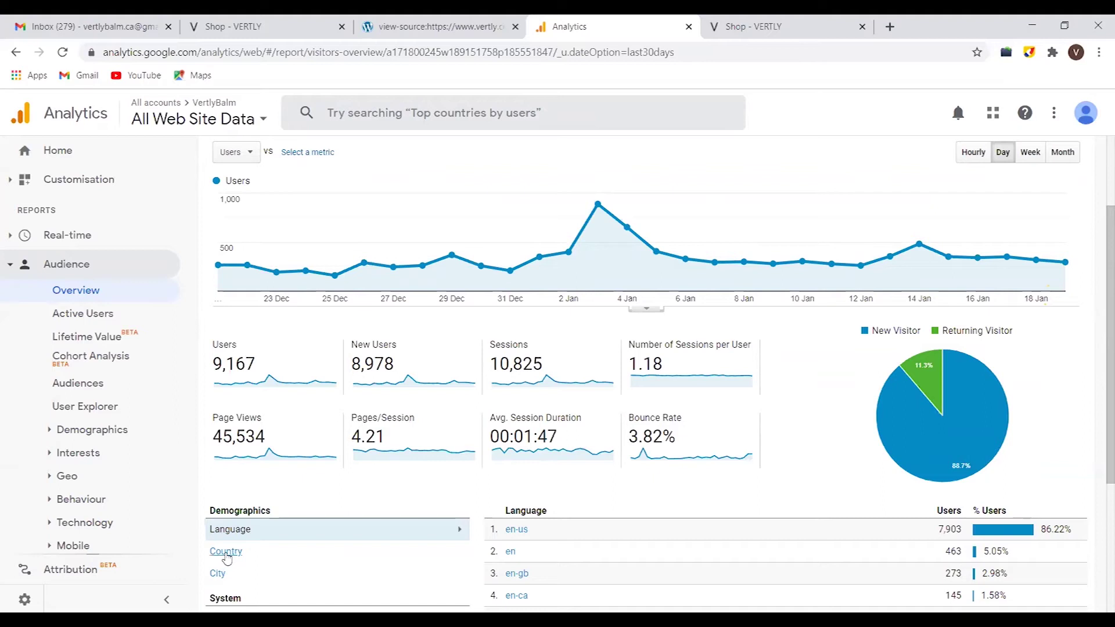
{"action": "scroll", "coordinate": [822, 386], "scroll_direction": "up", "scroll_amount": 2}
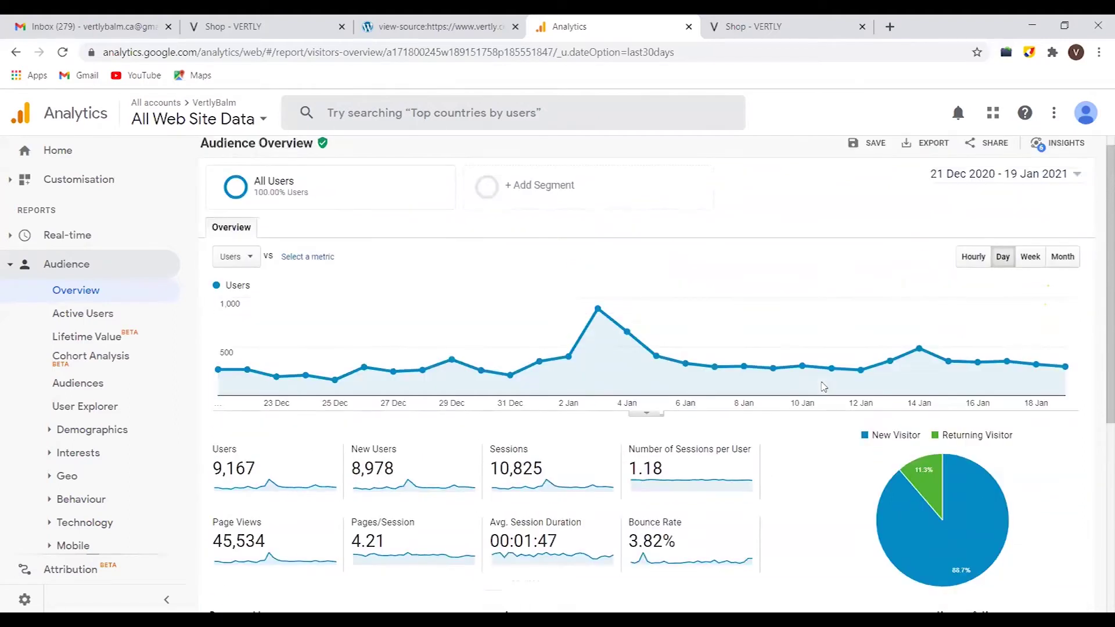
{"action": "scroll", "coordinate": [823, 386], "scroll_direction": "up", "scroll_amount": 1}
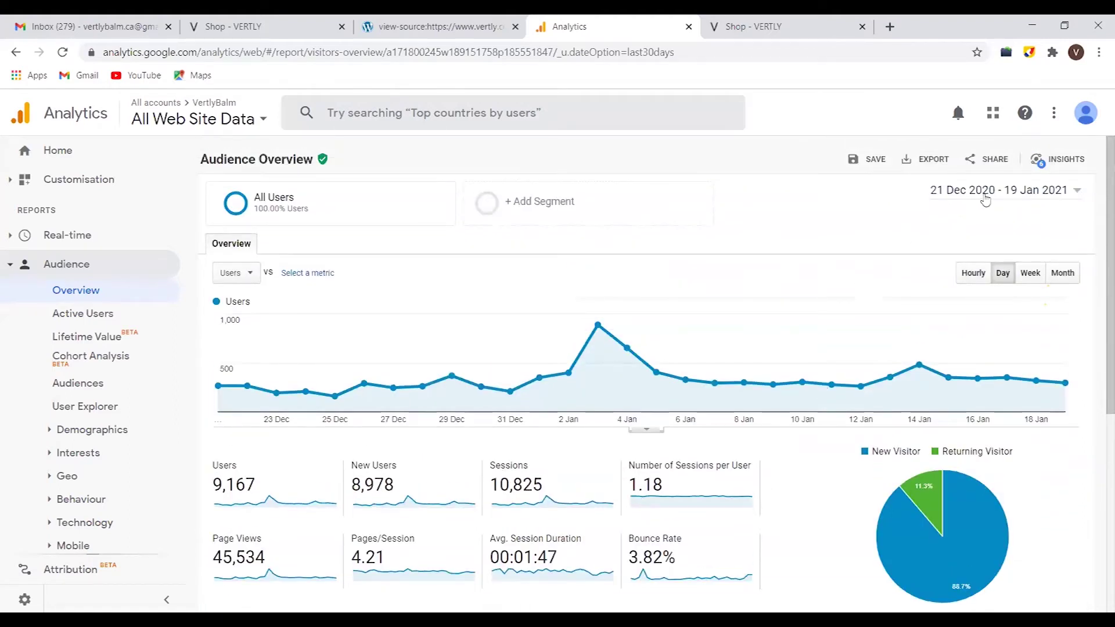
{"action": "left_click", "coordinate": [985, 192]}
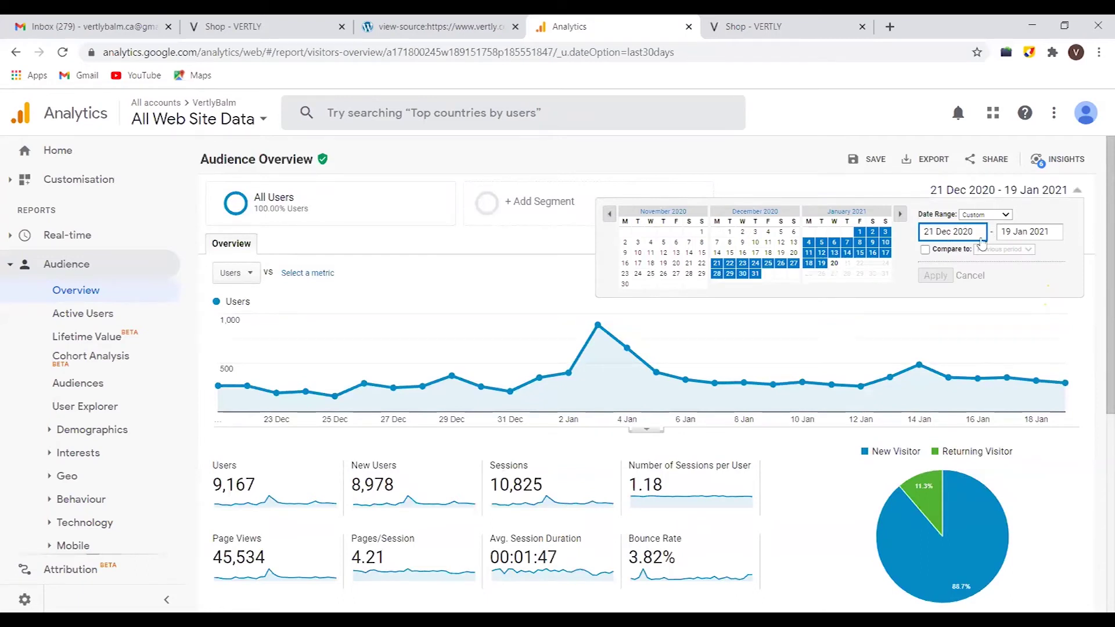
{"action": "left_click", "coordinate": [925, 250]}
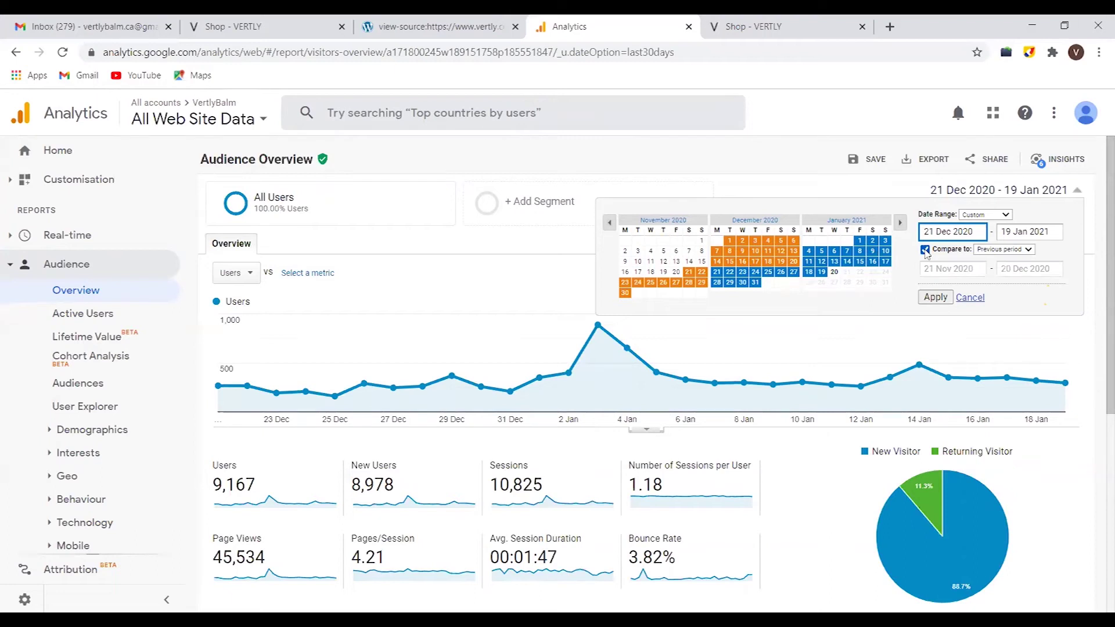
{"action": "left_click", "coordinate": [935, 297]}
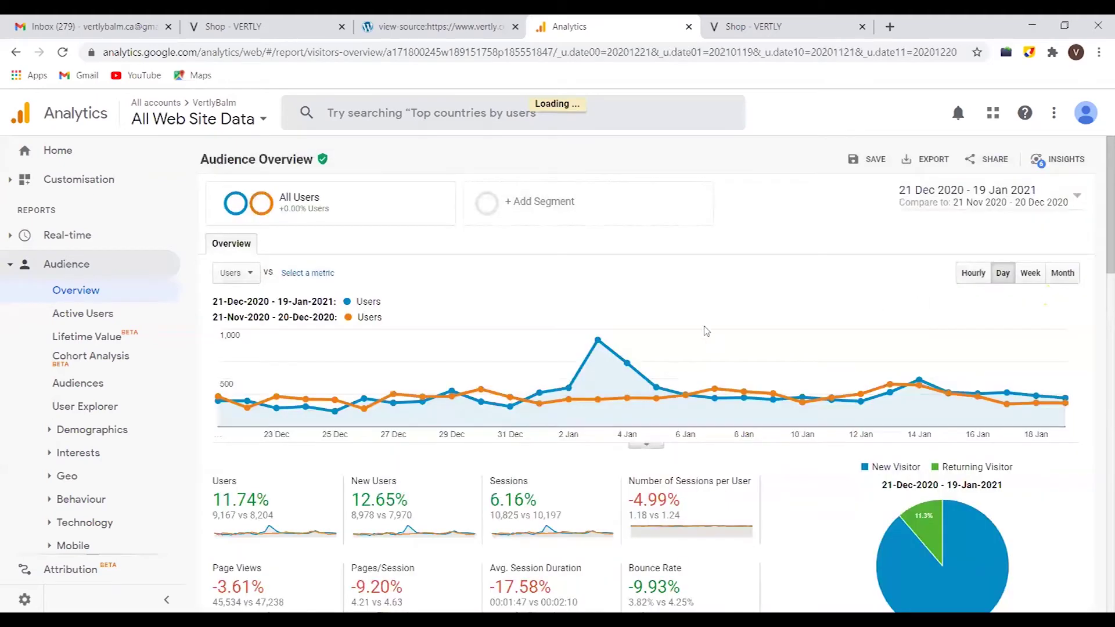
Examine the period-over-period changes in the Audience Overview metrics, from Users through Bounce Rate, including the explanation of Sessions.
{"action": "scroll", "coordinate": [706, 330], "scroll_direction": "down", "scroll_amount": 2}
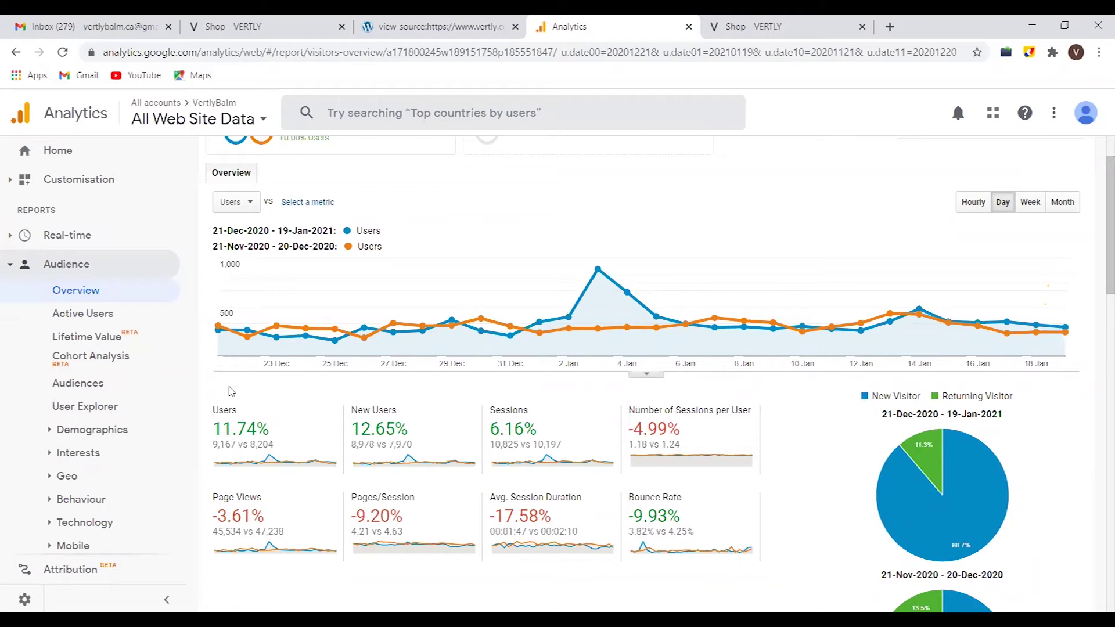
{"action": "scroll", "coordinate": [231, 391], "scroll_direction": "down", "scroll_amount": 1}
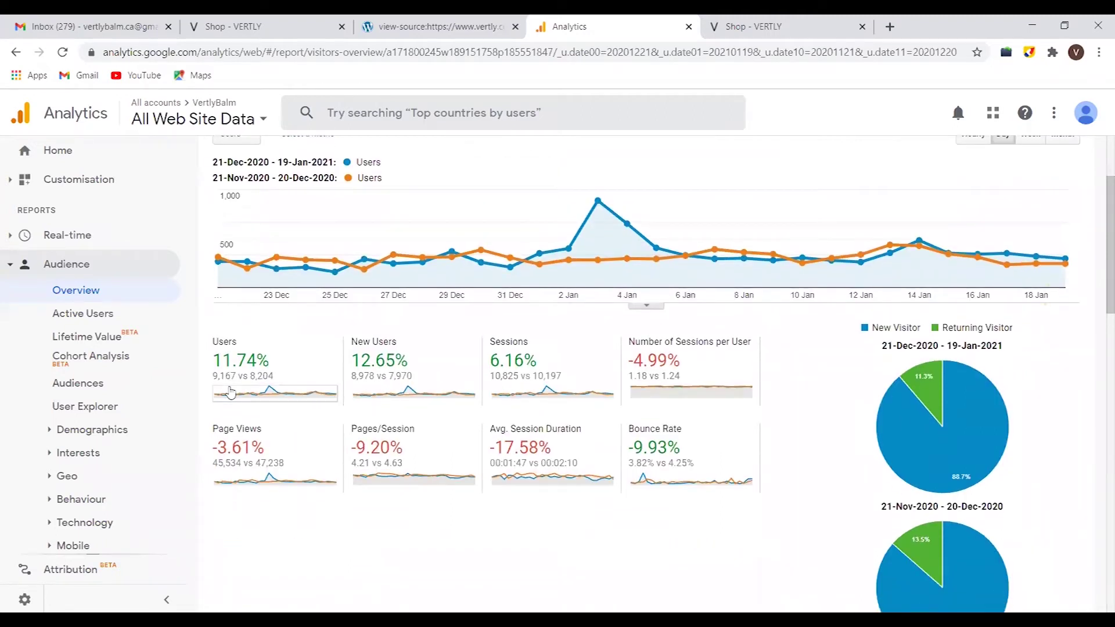
{"action": "mouse_move", "coordinate": [606, 340]}
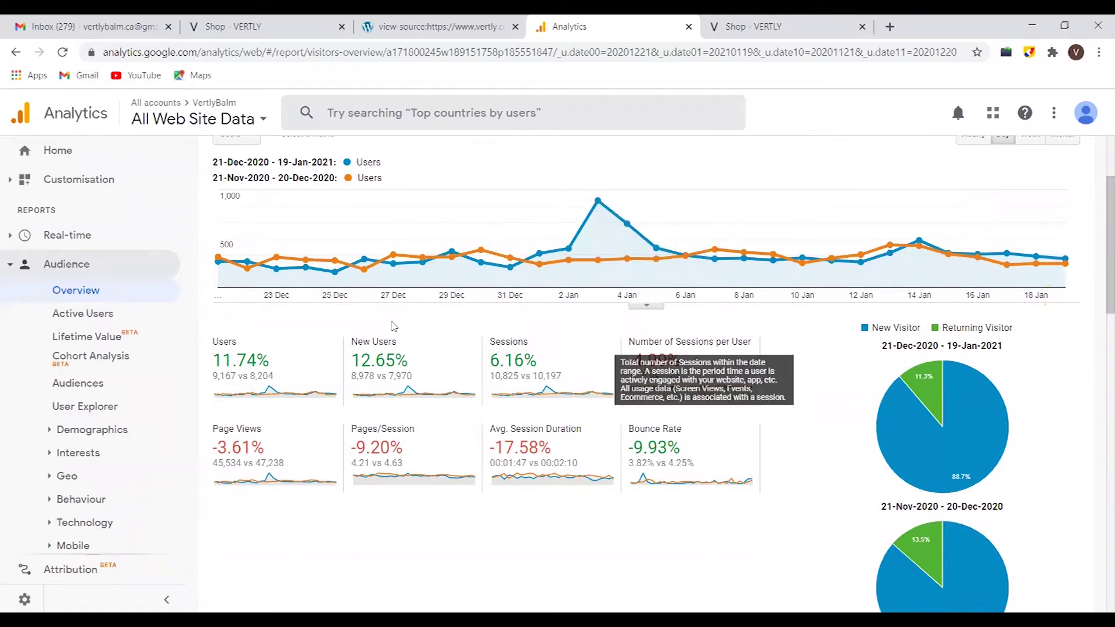
{"action": "left_click_drag", "start_coordinate": [208, 329], "coordinate": [681, 440]}
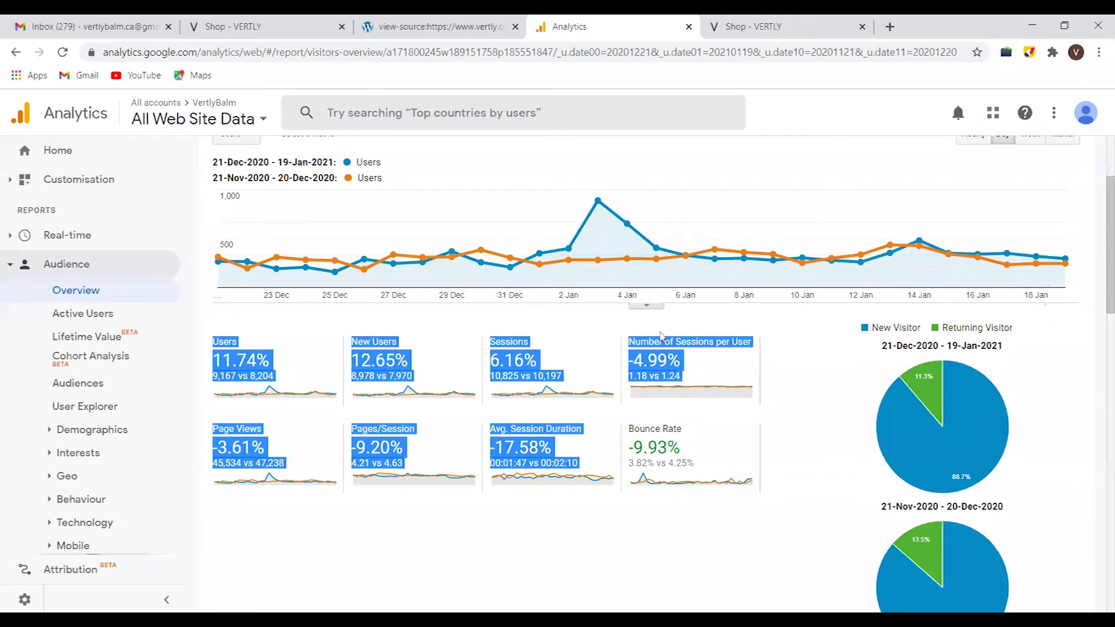
{"action": "left_click", "coordinate": [630, 334]}
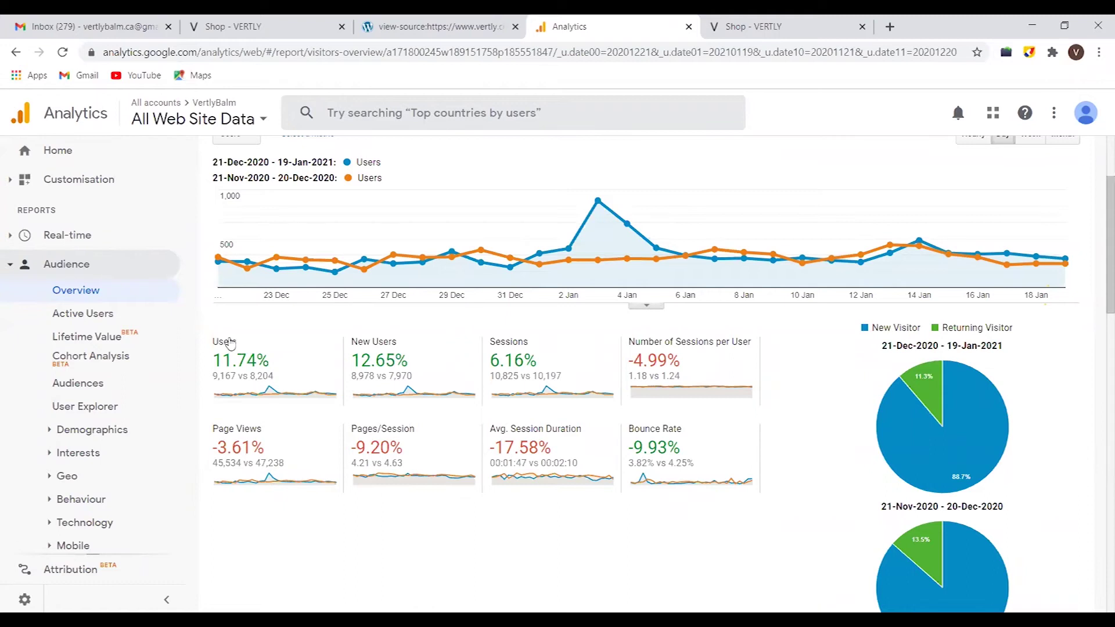
{"action": "mouse_move", "coordinate": [226, 342]}
{"action": "scroll", "coordinate": [891, 169], "scroll_direction": "up", "scroll_amount": 3}
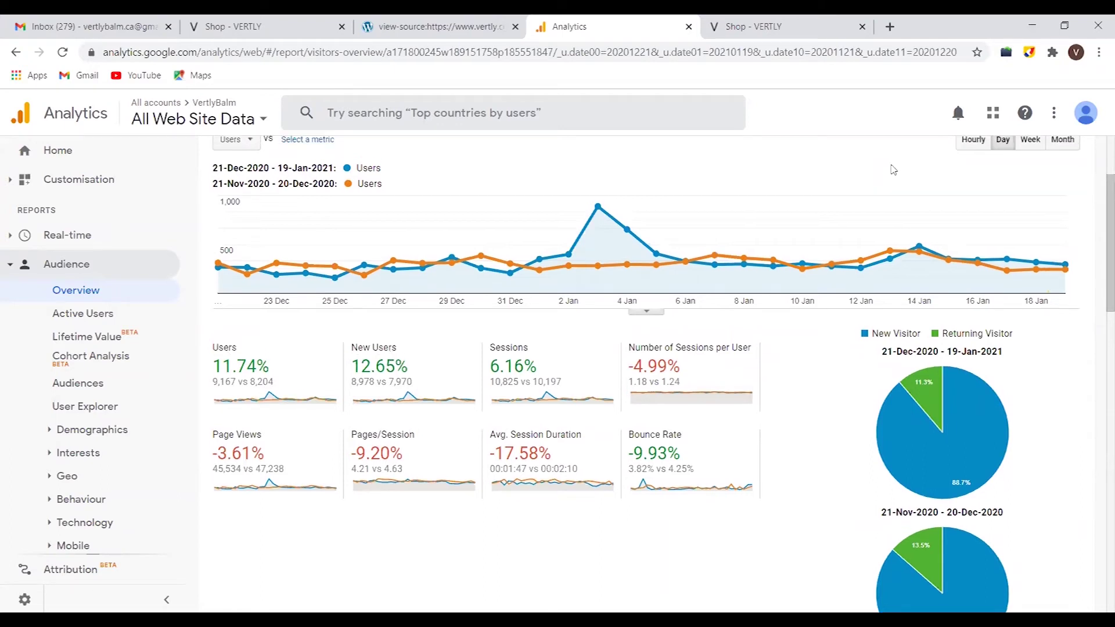
{"action": "scroll", "coordinate": [892, 169], "scroll_direction": "up", "scroll_amount": 1}
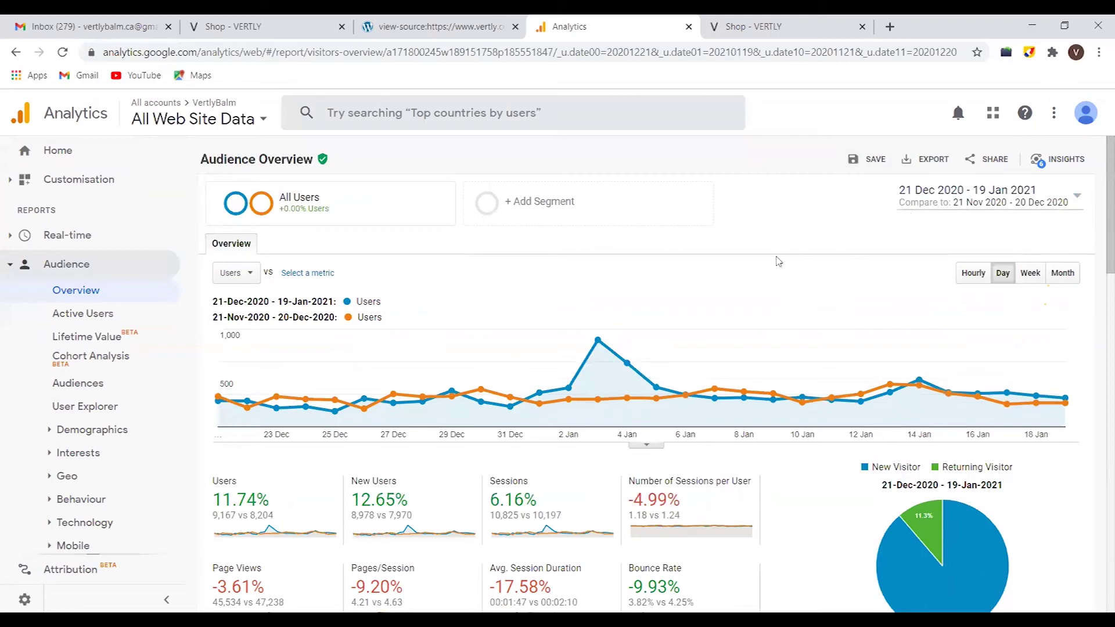
Show the Audience Overview's demographics by country and compare user numbers for both periods down the whole list.
{"action": "scroll", "coordinate": [778, 261], "scroll_direction": "down", "scroll_amount": 7}
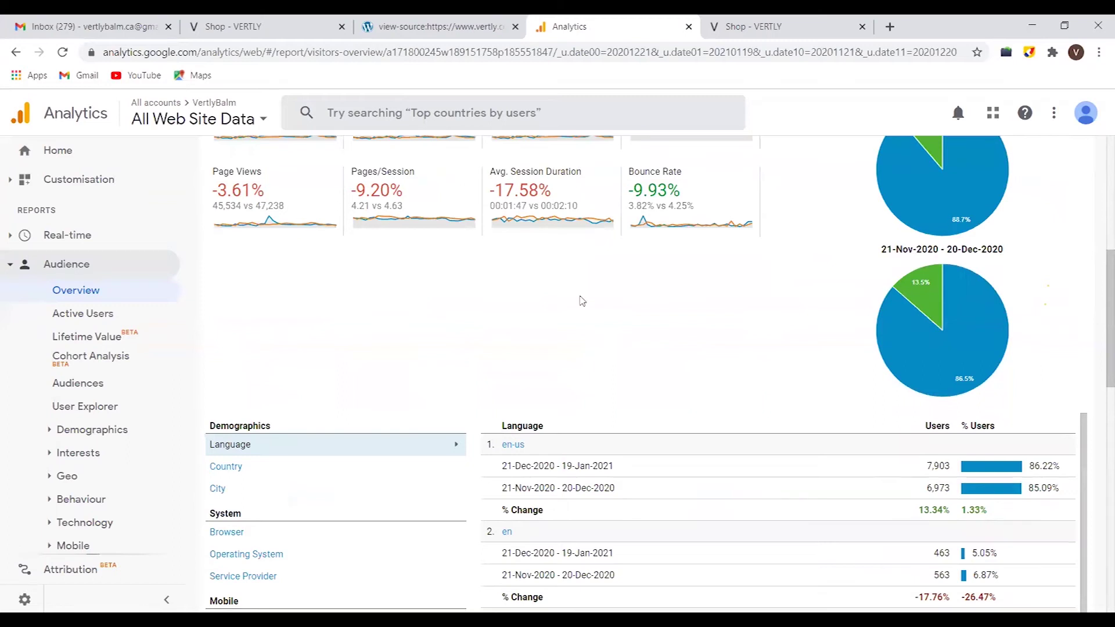
{"action": "scroll", "coordinate": [581, 301], "scroll_direction": "down", "scroll_amount": 2}
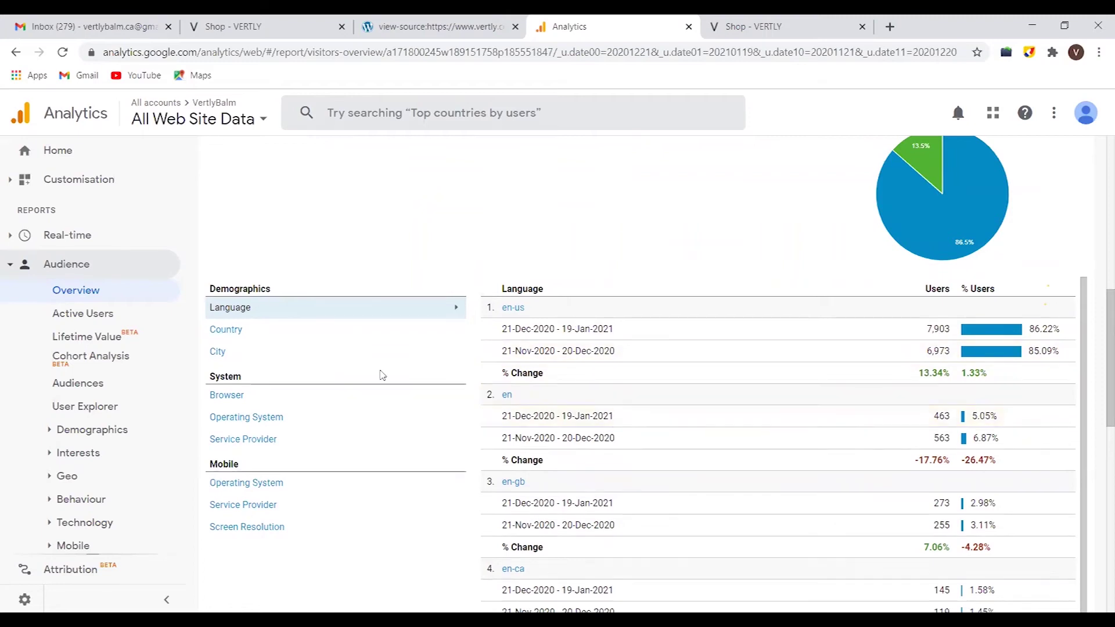
{"action": "left_click", "coordinate": [225, 329]}
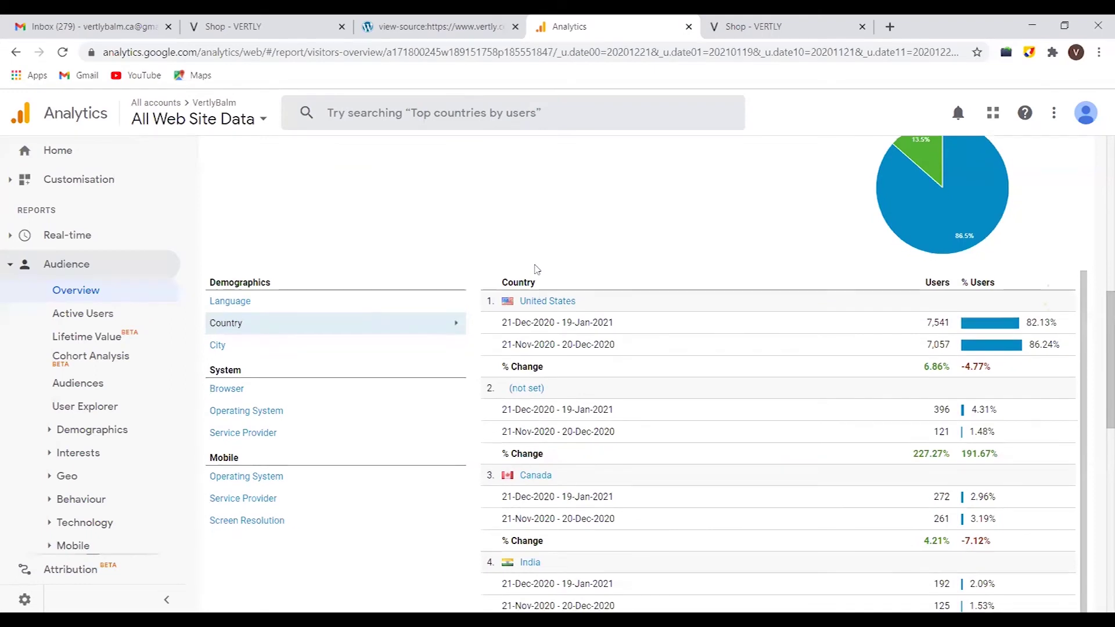
{"action": "scroll", "coordinate": [537, 269], "scroll_direction": "down", "scroll_amount": 2}
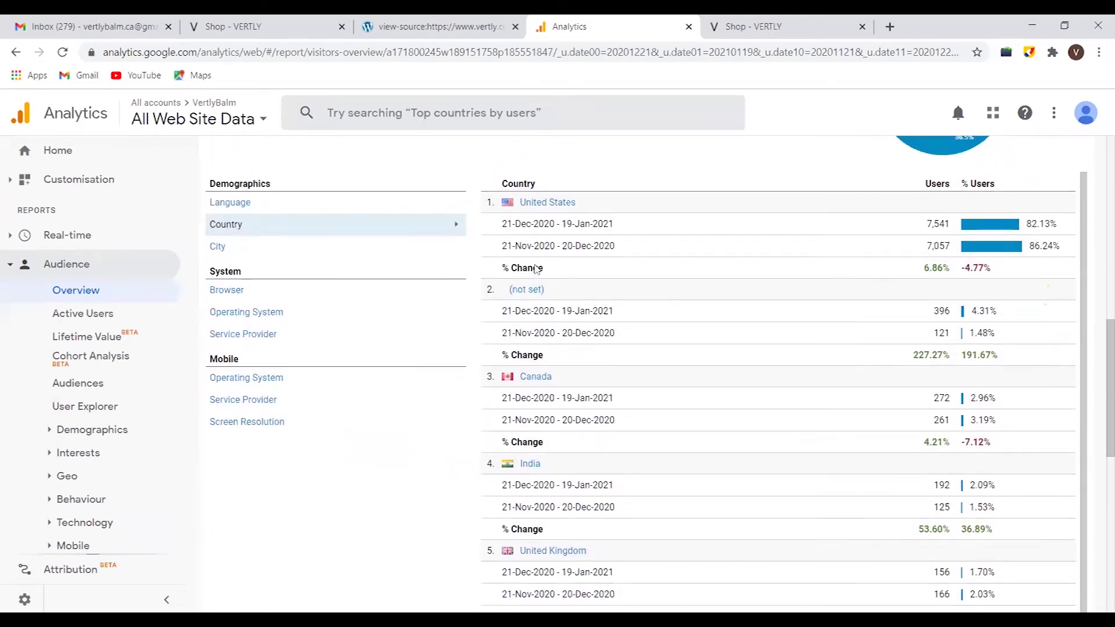
{"action": "scroll", "coordinate": [537, 269], "scroll_direction": "up", "scroll_amount": 1}
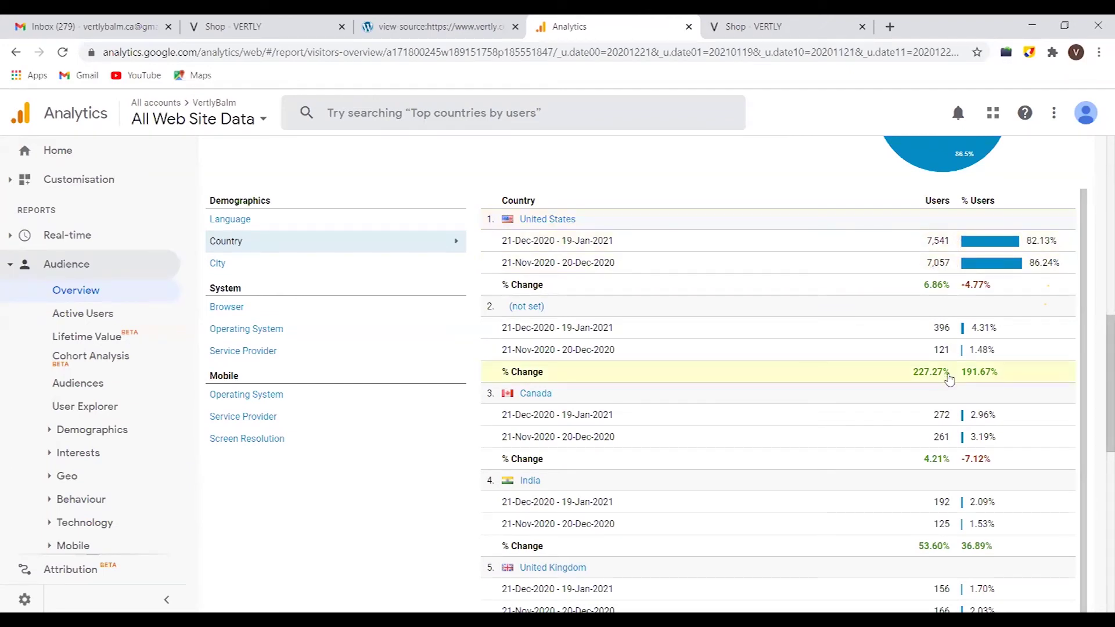
{"action": "scroll", "coordinate": [922, 436], "scroll_direction": "down", "scroll_amount": 1}
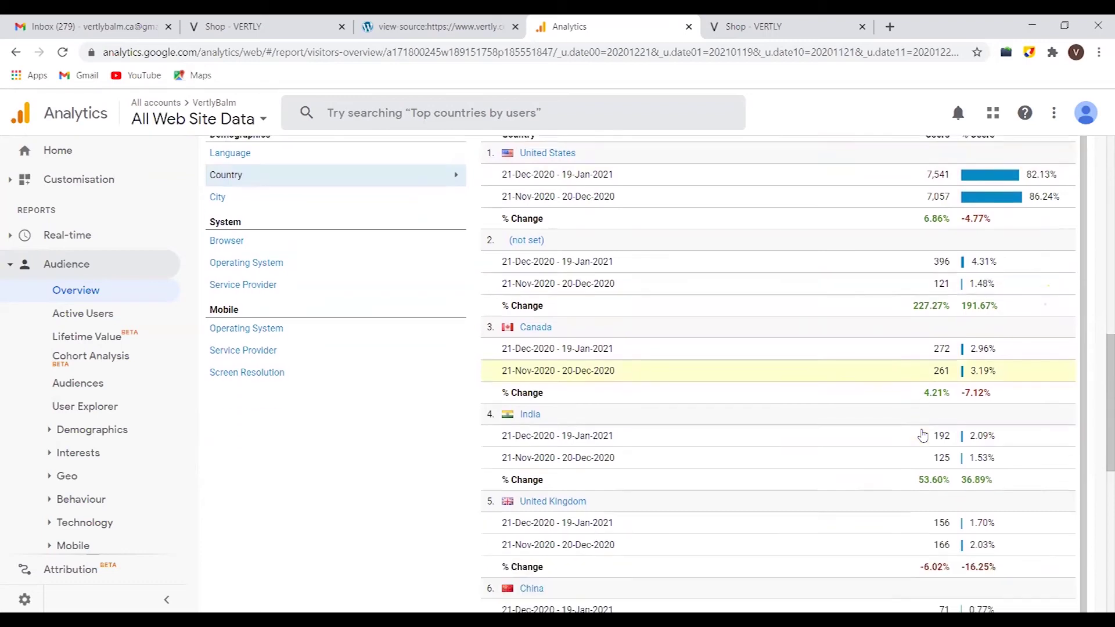
{"action": "scroll", "coordinate": [922, 436], "scroll_direction": "down", "scroll_amount": 6}
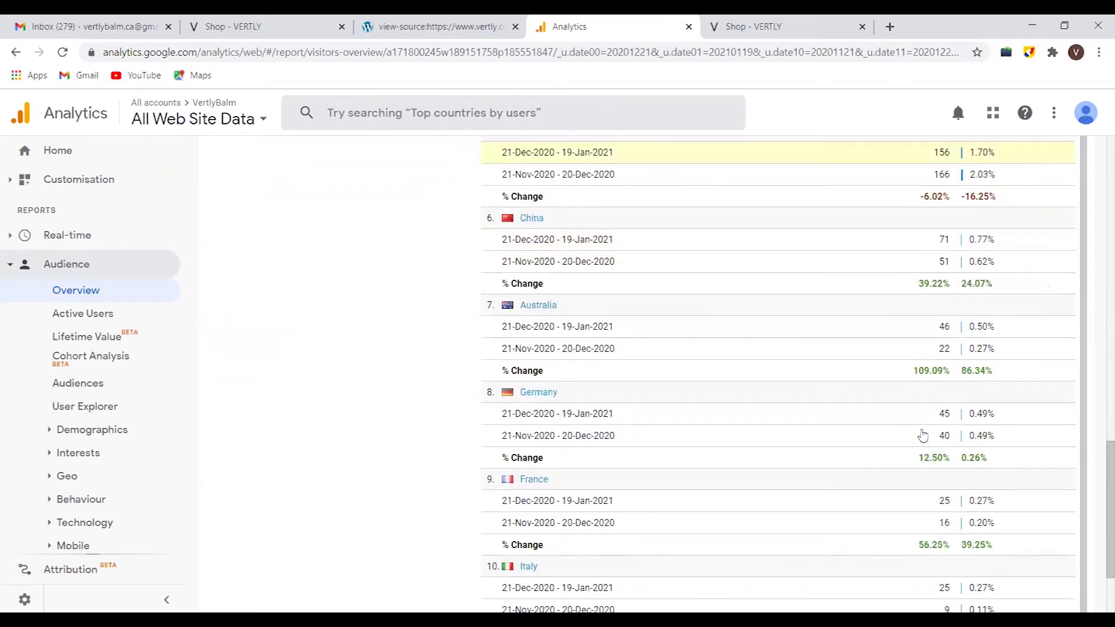
{"action": "scroll", "coordinate": [922, 436], "scroll_direction": "down", "scroll_amount": 2}
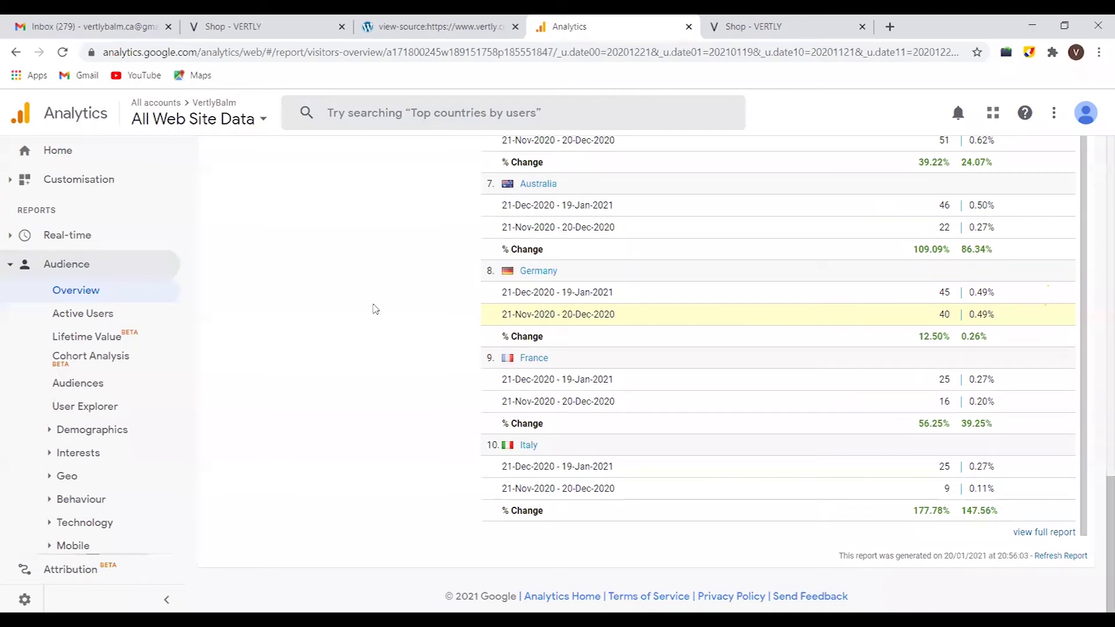
{"action": "scroll", "coordinate": [375, 308], "scroll_direction": "up", "scroll_amount": 10}
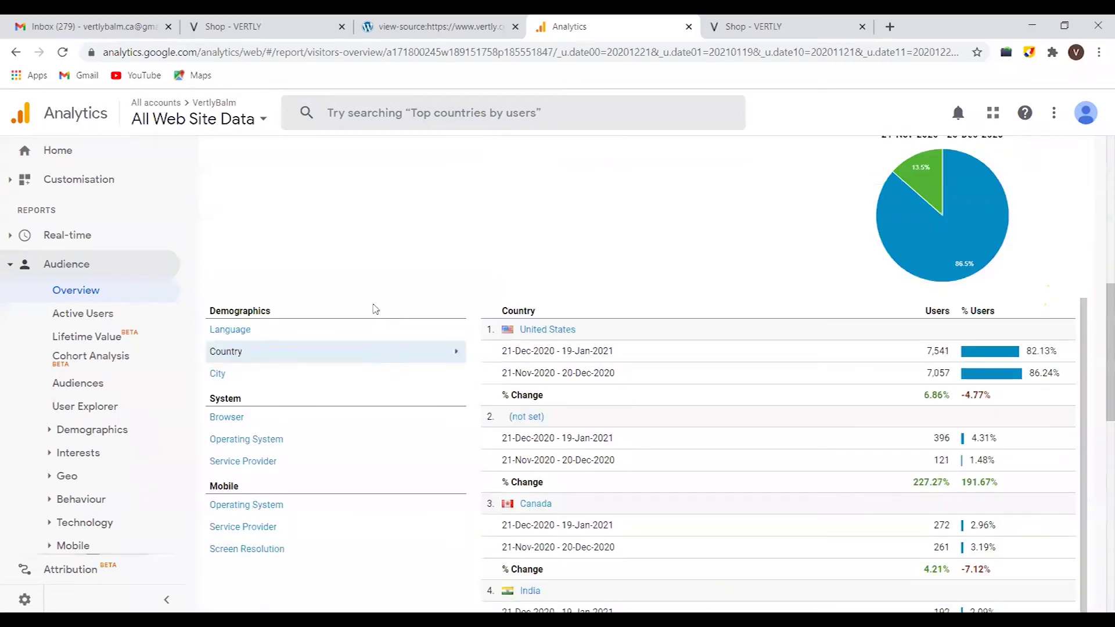
Review the summary metrics and the new versus returning visitor charts alongside the country comparison for both periods.
{"action": "scroll", "coordinate": [375, 309], "scroll_direction": "up", "scroll_amount": 3}
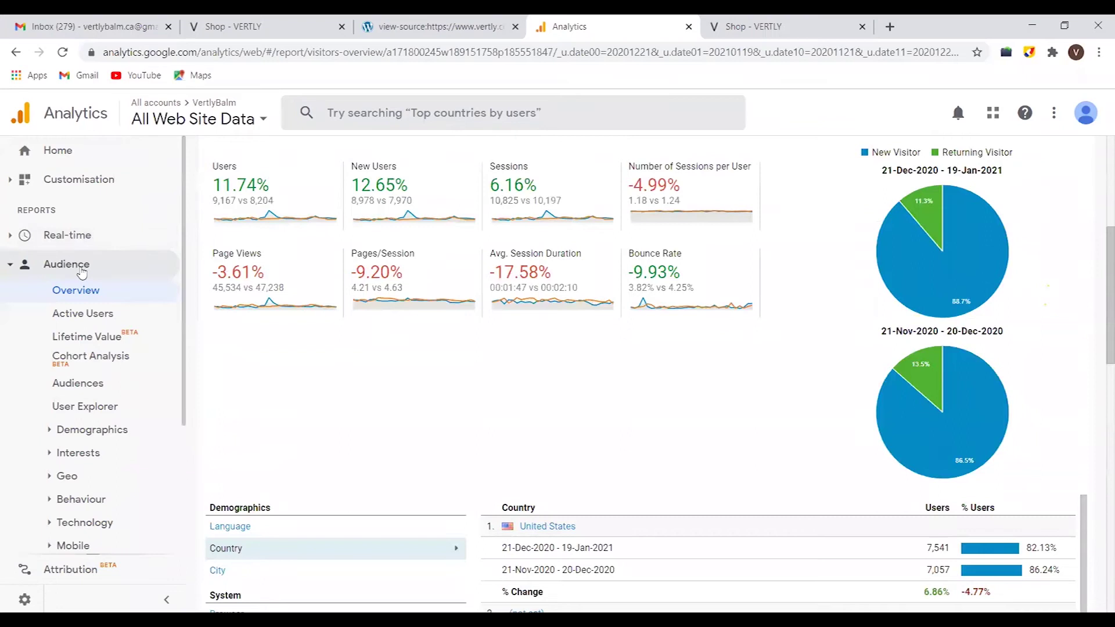
{"action": "scroll", "coordinate": [307, 380], "scroll_direction": "down", "scroll_amount": 2}
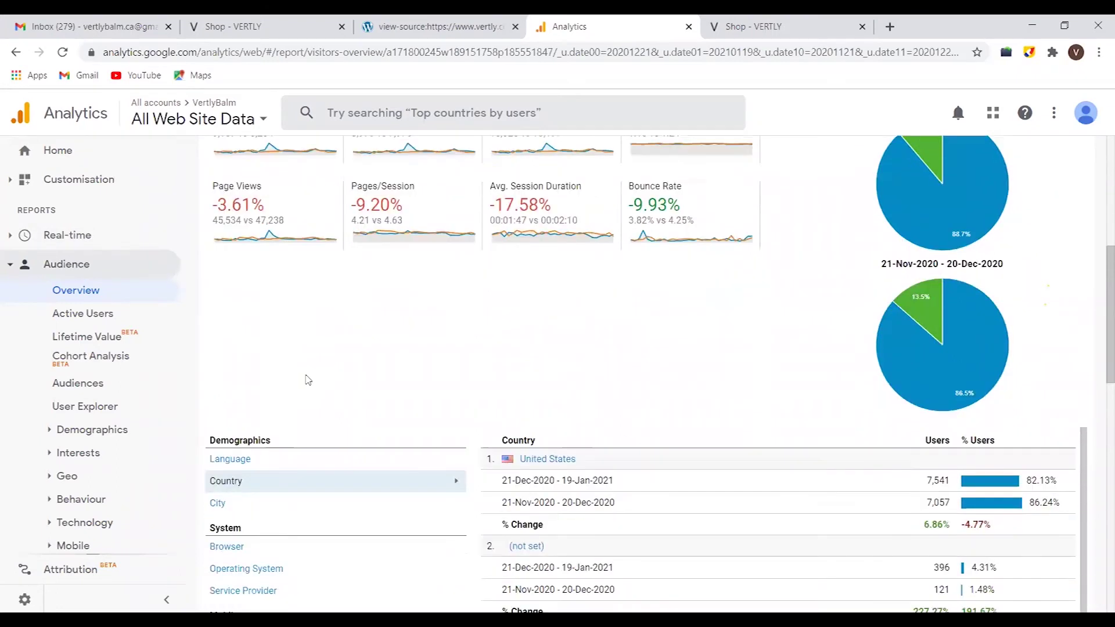
{"action": "scroll", "coordinate": [242, 284], "scroll_direction": "down", "scroll_amount": 3}
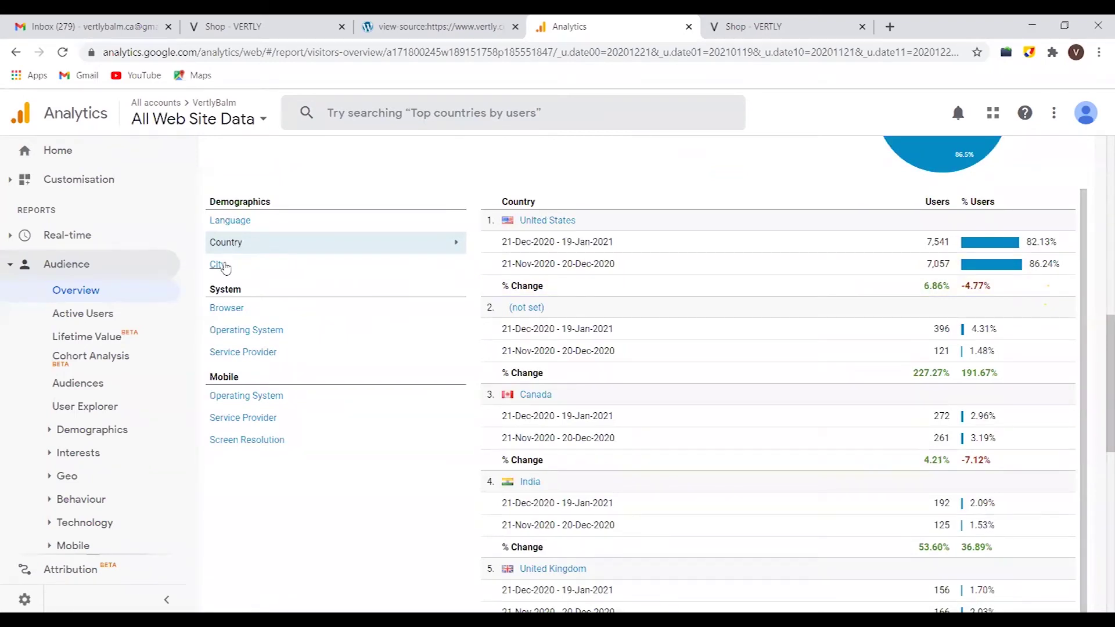
{"action": "scroll", "coordinate": [393, 182], "scroll_direction": "up", "scroll_amount": 4}
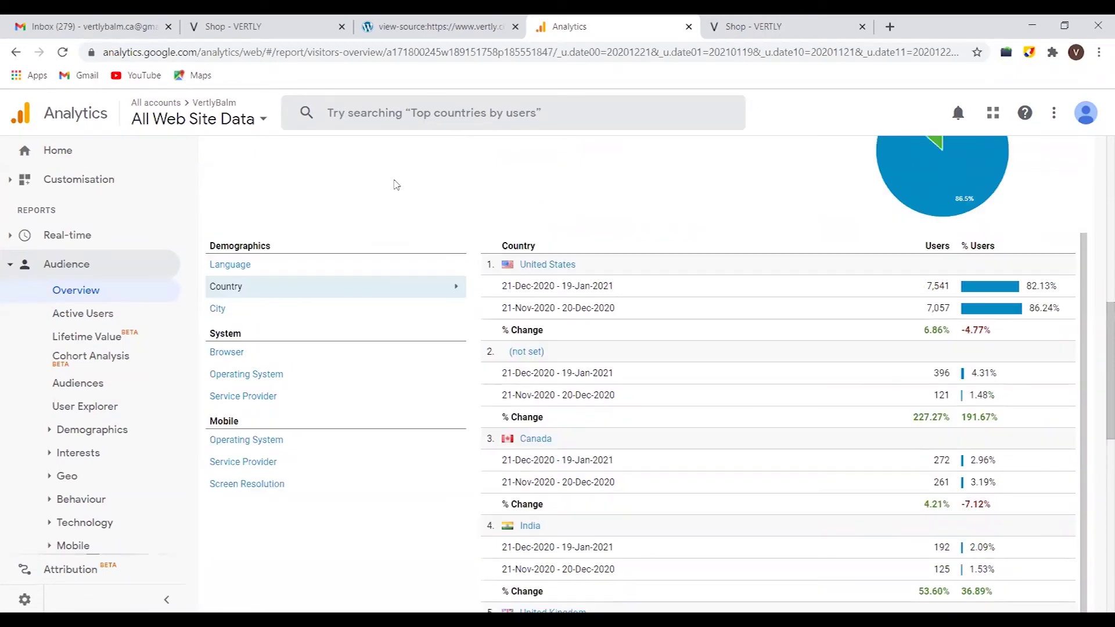
{"action": "scroll", "coordinate": [800, 484], "scroll_direction": "down", "scroll_amount": 5}
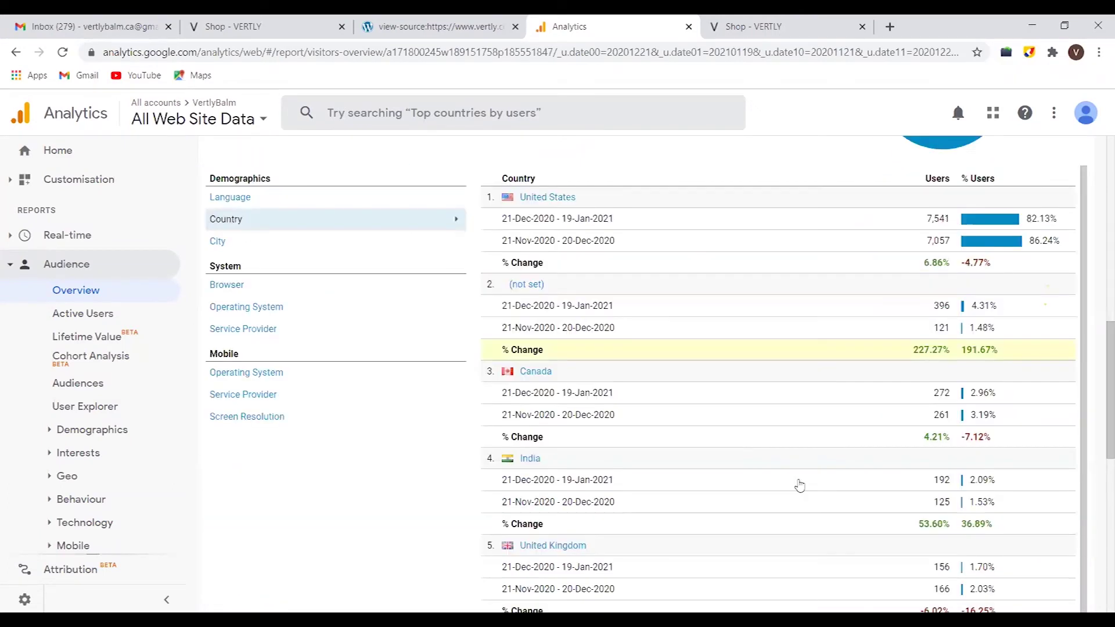
{"action": "scroll", "coordinate": [749, 436], "scroll_direction": "up", "scroll_amount": 4}
{"action": "scroll", "coordinate": [607, 508], "scroll_direction": "up", "scroll_amount": 1}
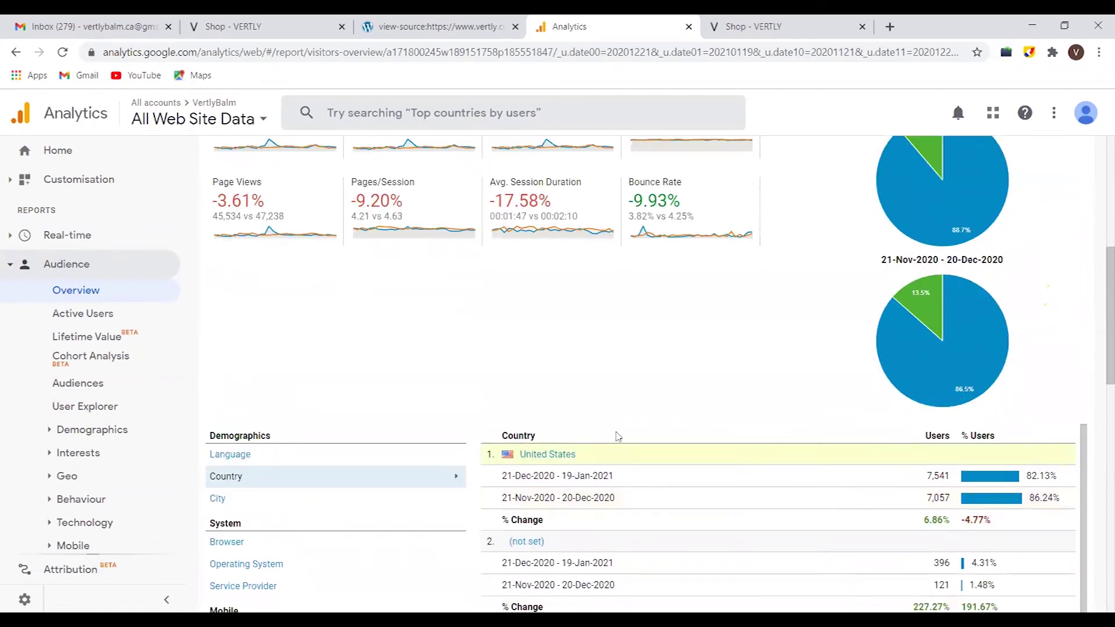
{"action": "scroll", "coordinate": [644, 395], "scroll_direction": "down", "scroll_amount": 3}
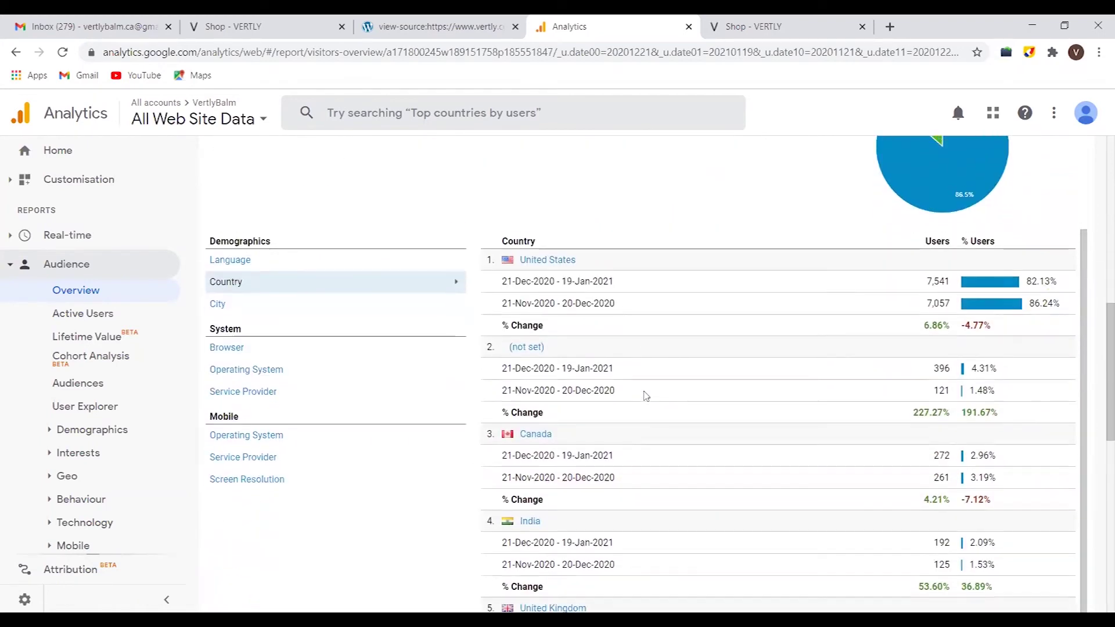
{"action": "scroll", "coordinate": [641, 396], "scroll_direction": "up", "scroll_amount": 5}
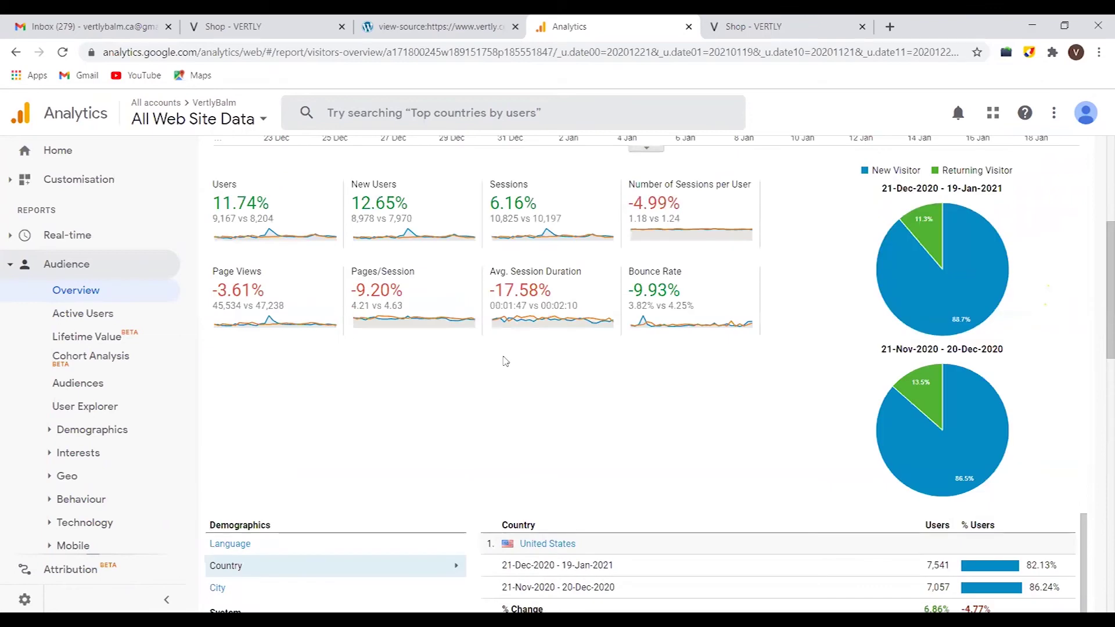
Show the Audience Overview's demographics by city and compare user numbers per city for the two periods.
{"action": "scroll", "coordinate": [504, 359], "scroll_direction": "down", "scroll_amount": 4}
{"action": "scroll", "coordinate": [505, 360], "scroll_direction": "down", "scroll_amount": 1}
{"action": "left_click", "coordinate": [218, 303]}
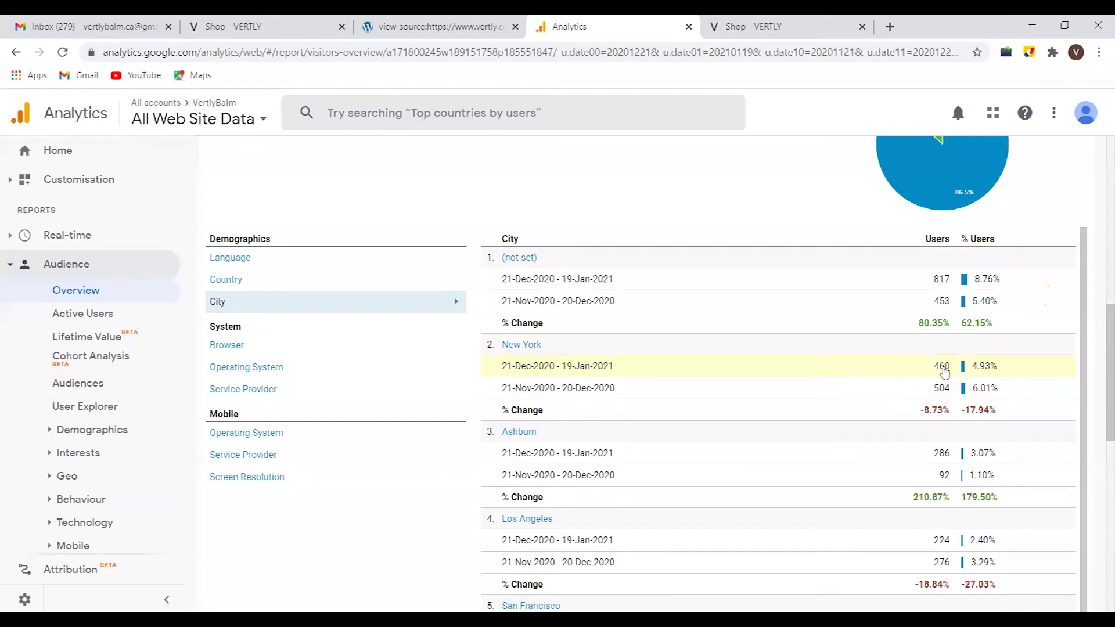
{"action": "scroll", "coordinate": [752, 346], "scroll_direction": "down", "scroll_amount": 3}
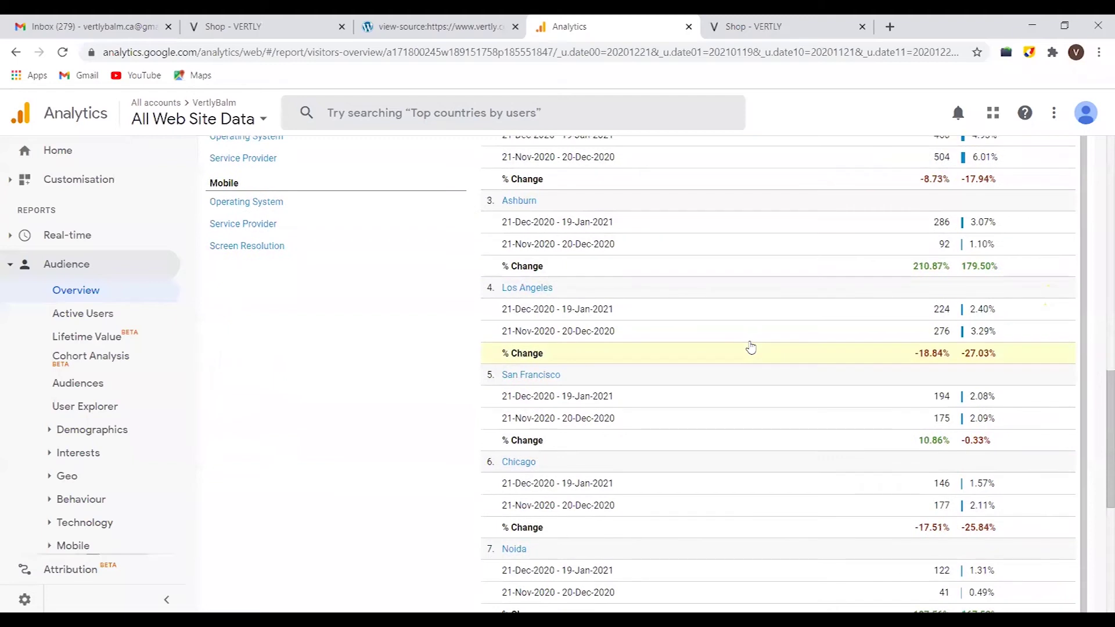
{"action": "scroll", "coordinate": [444, 318], "scroll_direction": "up", "scroll_amount": 2}
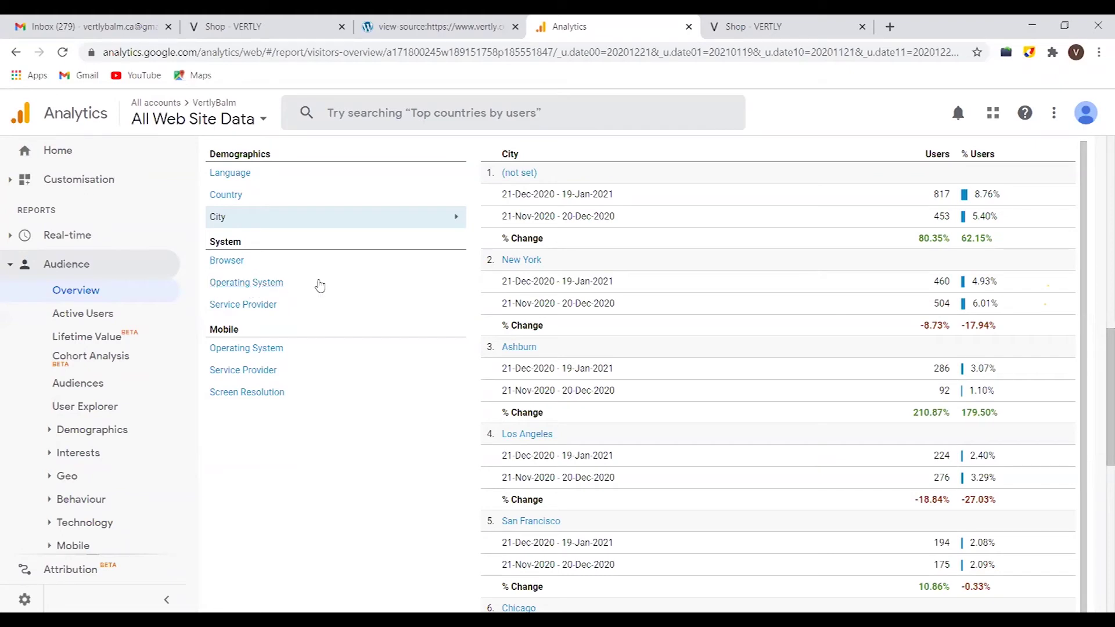
{"action": "scroll", "coordinate": [375, 262], "scroll_direction": "up", "scroll_amount": 2}
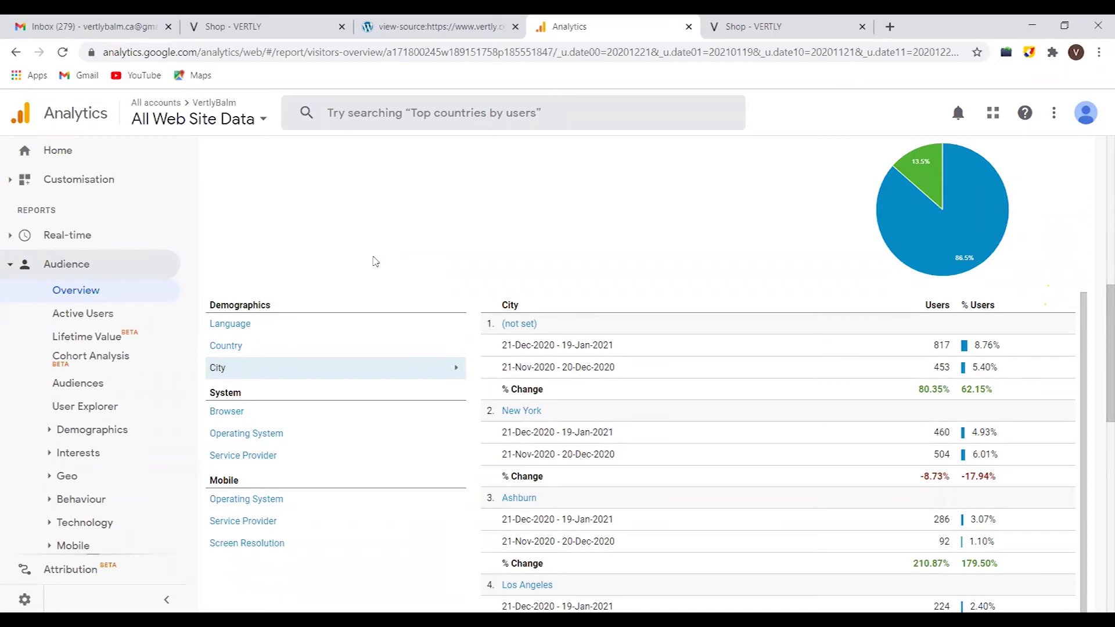
{"action": "scroll", "coordinate": [376, 261], "scroll_direction": "down", "scroll_amount": 3}
{"action": "scroll", "coordinate": [375, 261], "scroll_direction": "up", "scroll_amount": 8}
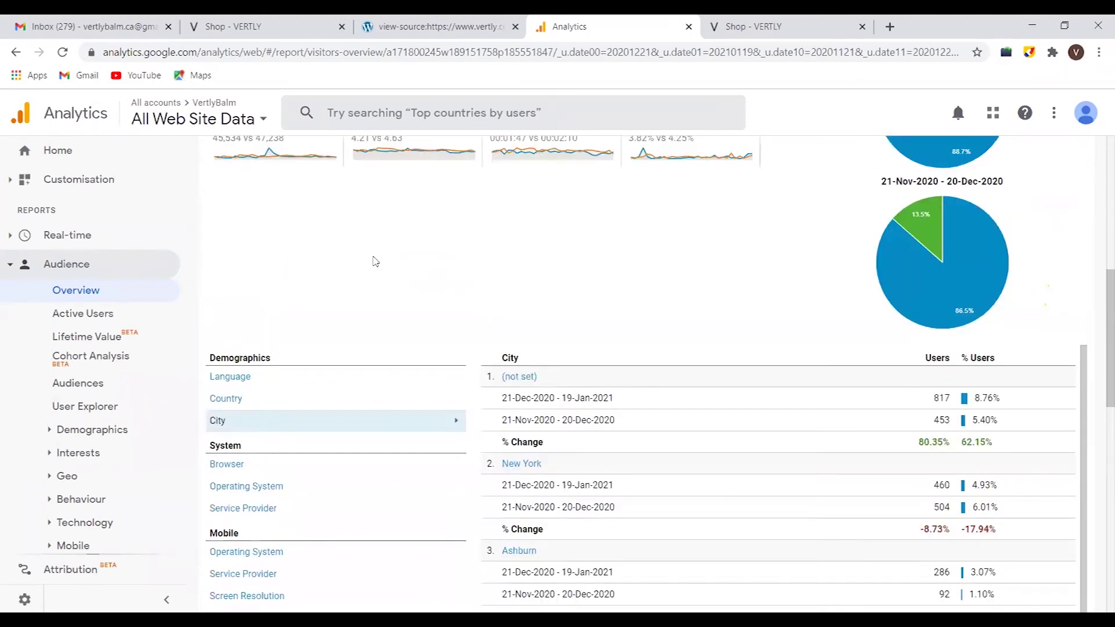
Examine the Audience Overview's daily users graph for both periods, including the 28 December and 4 January points, and the summary metrics beneath it.
{"action": "scroll", "coordinate": [373, 262], "scroll_direction": "down", "scroll_amount": 1}
{"action": "scroll", "coordinate": [373, 261], "scroll_direction": "up", "scroll_amount": 3}
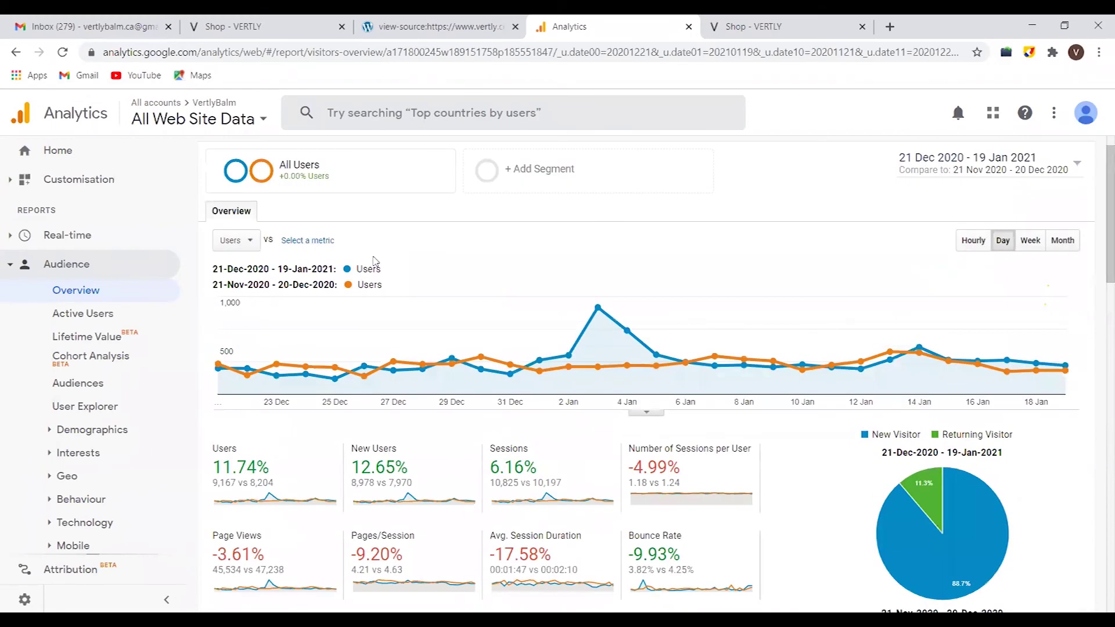
{"action": "scroll", "coordinate": [374, 261], "scroll_direction": "up", "scroll_amount": 1}
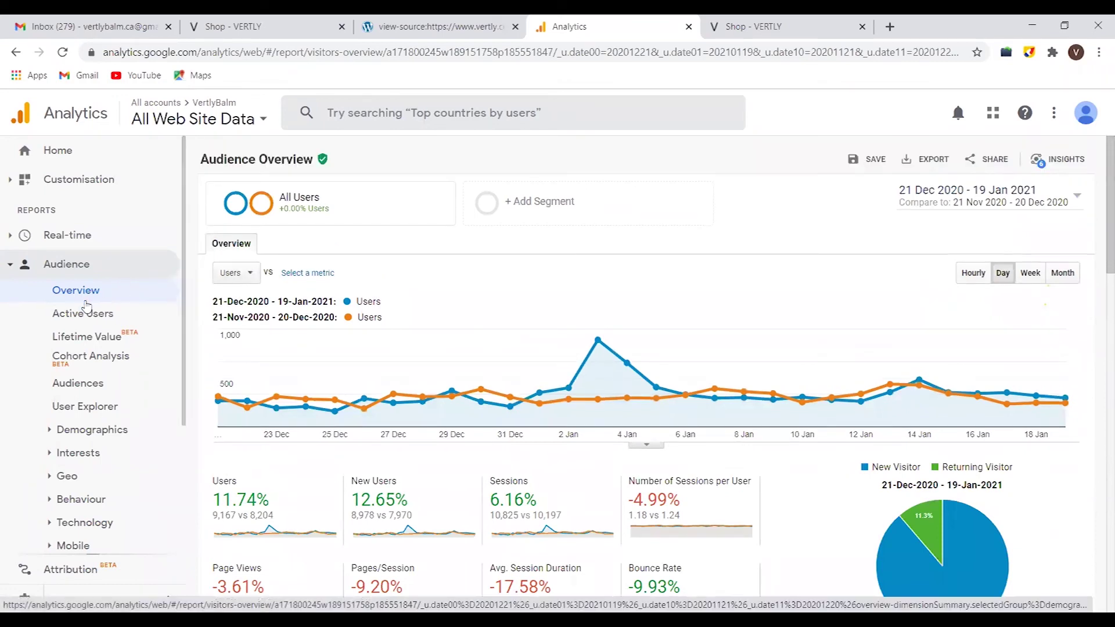
{"action": "mouse_move", "coordinate": [427, 340]}
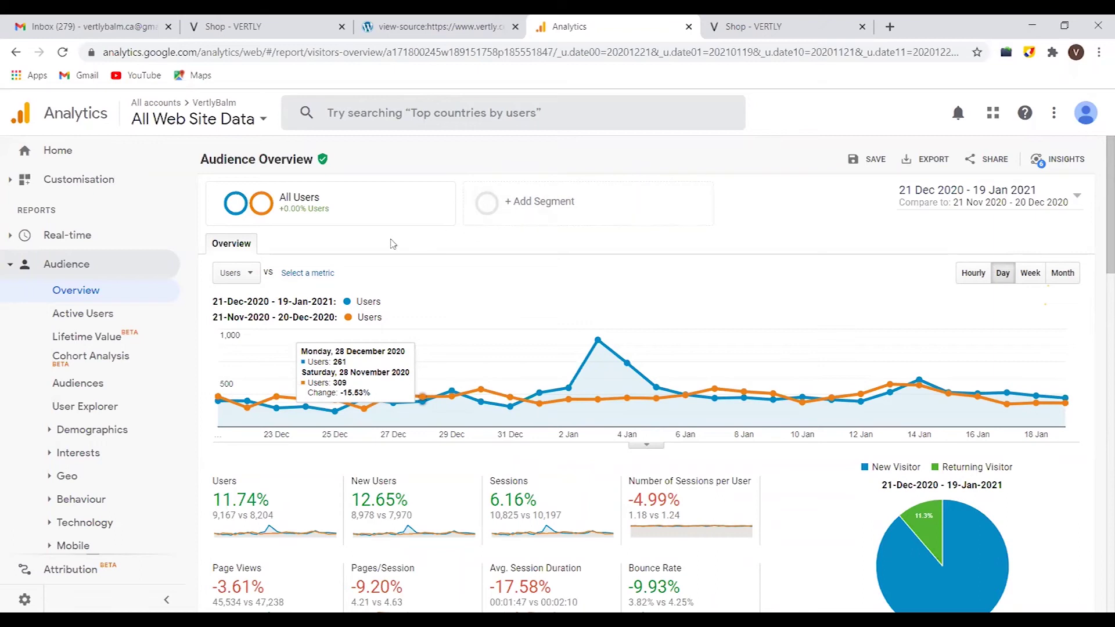
{"action": "mouse_move", "coordinate": [623, 385]}
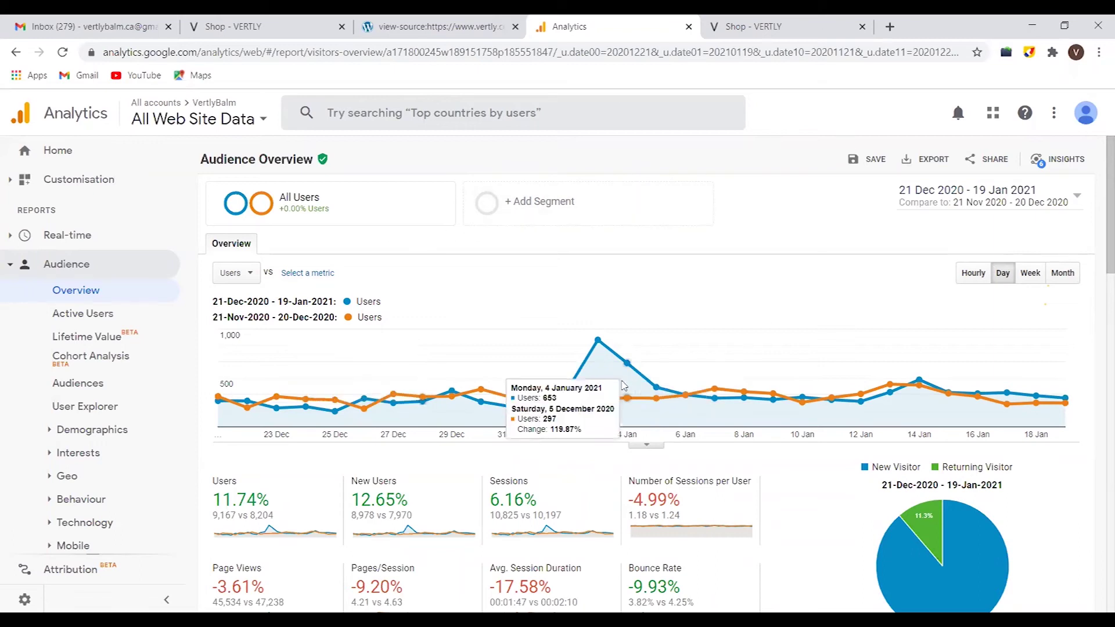
{"action": "scroll", "coordinate": [623, 385], "scroll_direction": "down", "scroll_amount": 1}
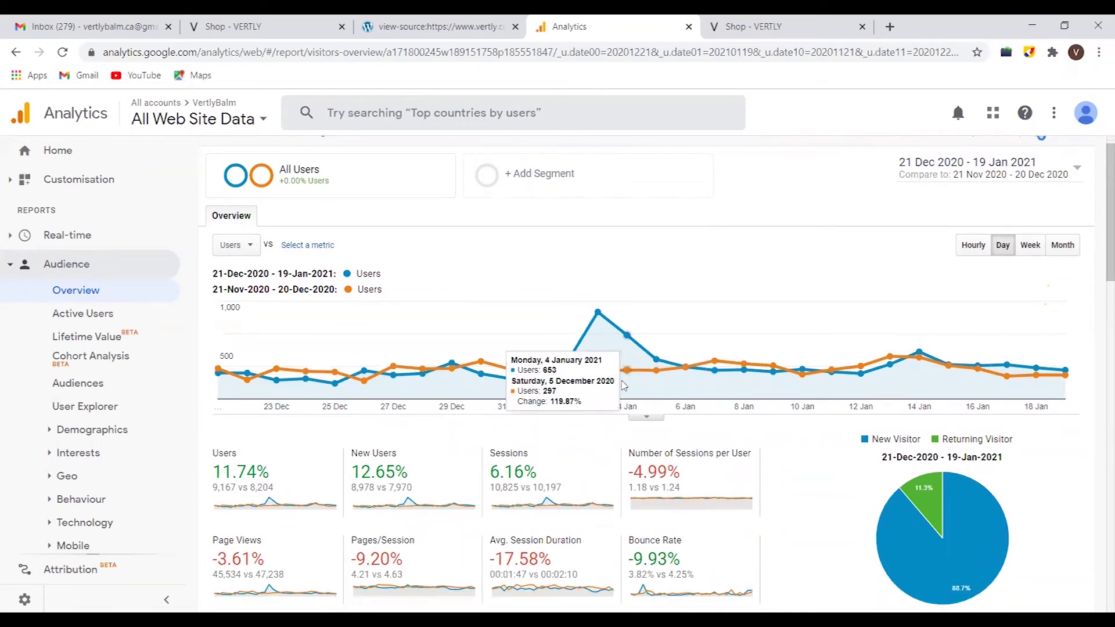
{"action": "scroll", "coordinate": [623, 385], "scroll_direction": "down", "scroll_amount": 3}
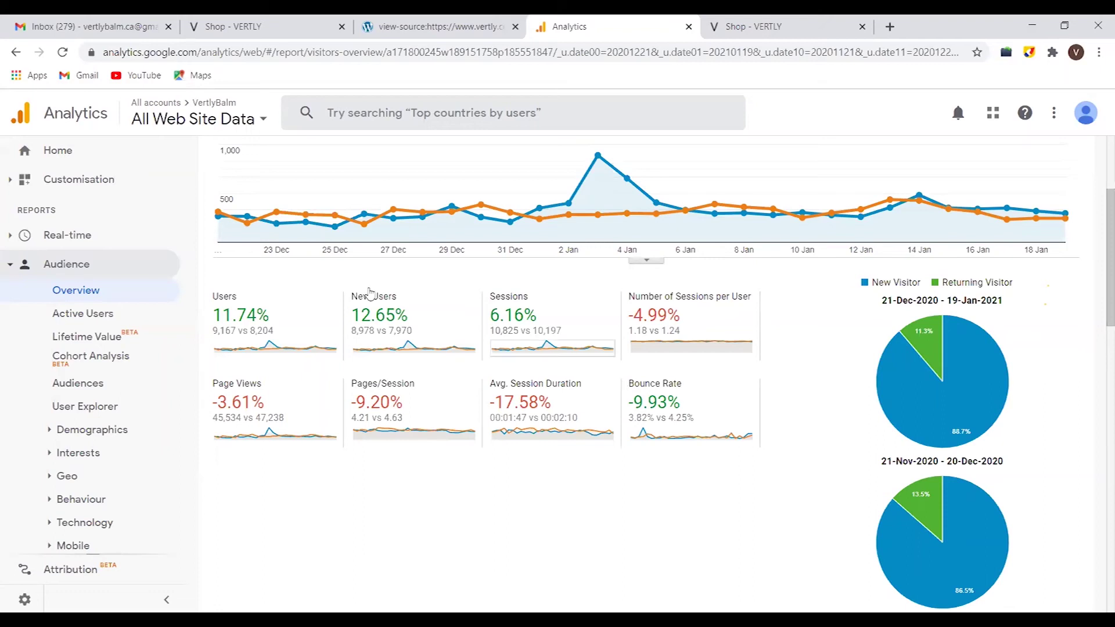
Show the Active Users report and compare 1-day, 7-day, 14-day and 28-day active users for both periods.
{"action": "left_click", "coordinate": [96, 310]}
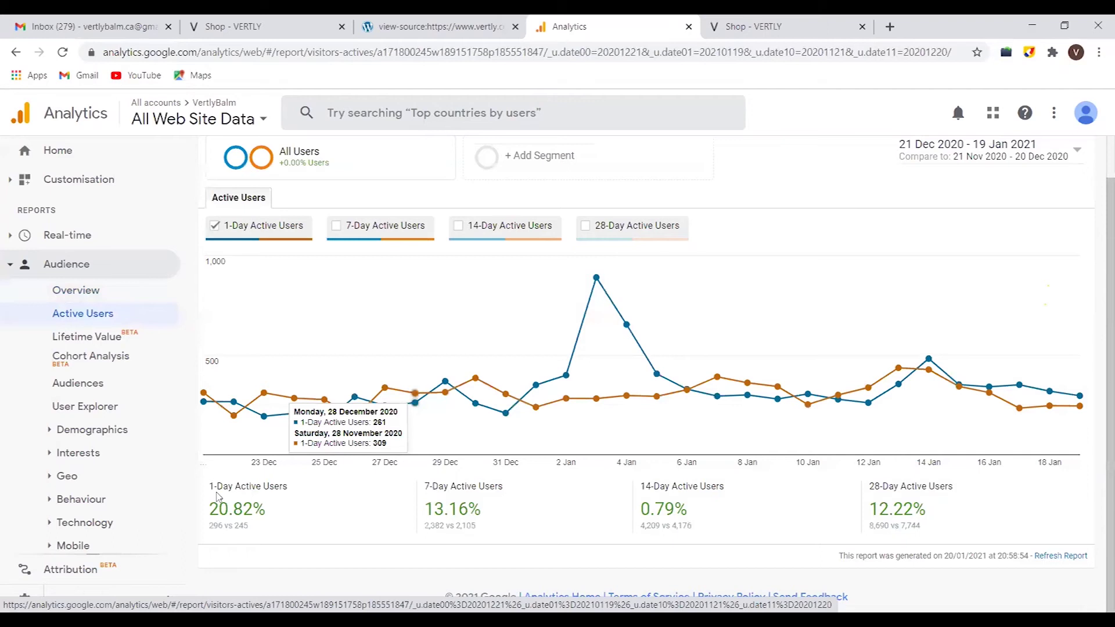
{"action": "mouse_move", "coordinate": [266, 494]}
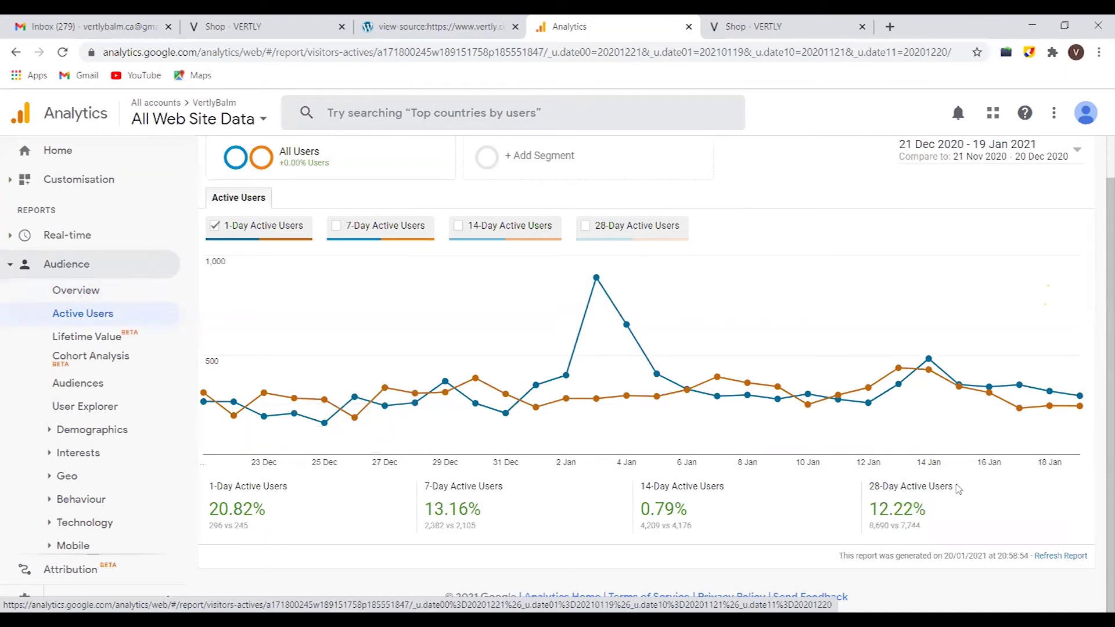
{"action": "mouse_move", "coordinate": [754, 402]}
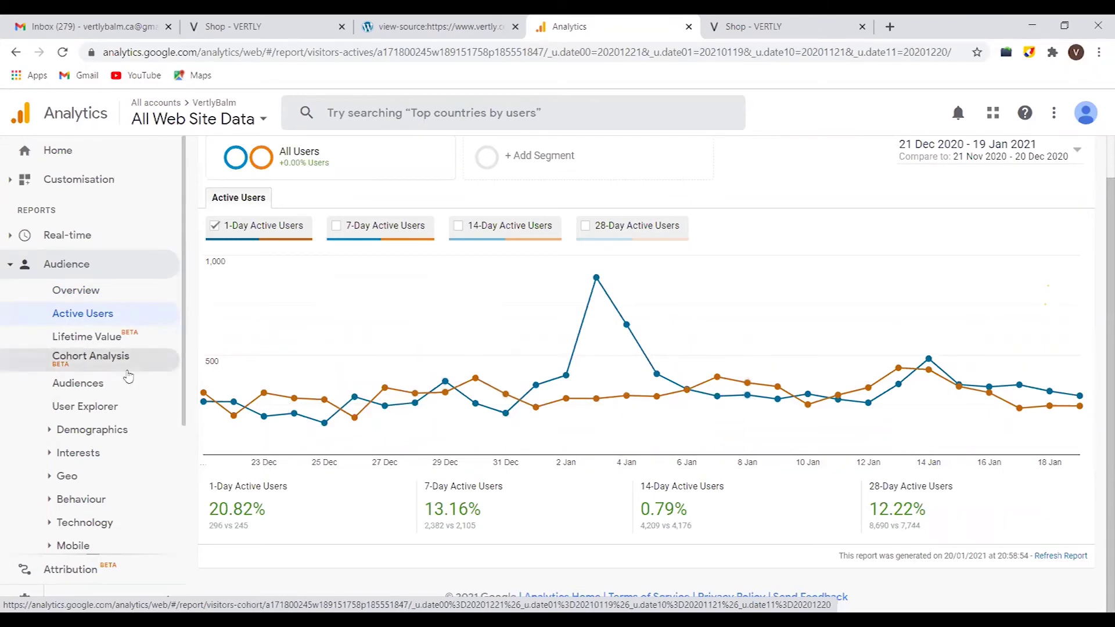
Show the Demographics Overview report and compare the age groups and gender split for both periods.
{"action": "scroll", "coordinate": [106, 350], "scroll_direction": "down", "scroll_amount": 2}
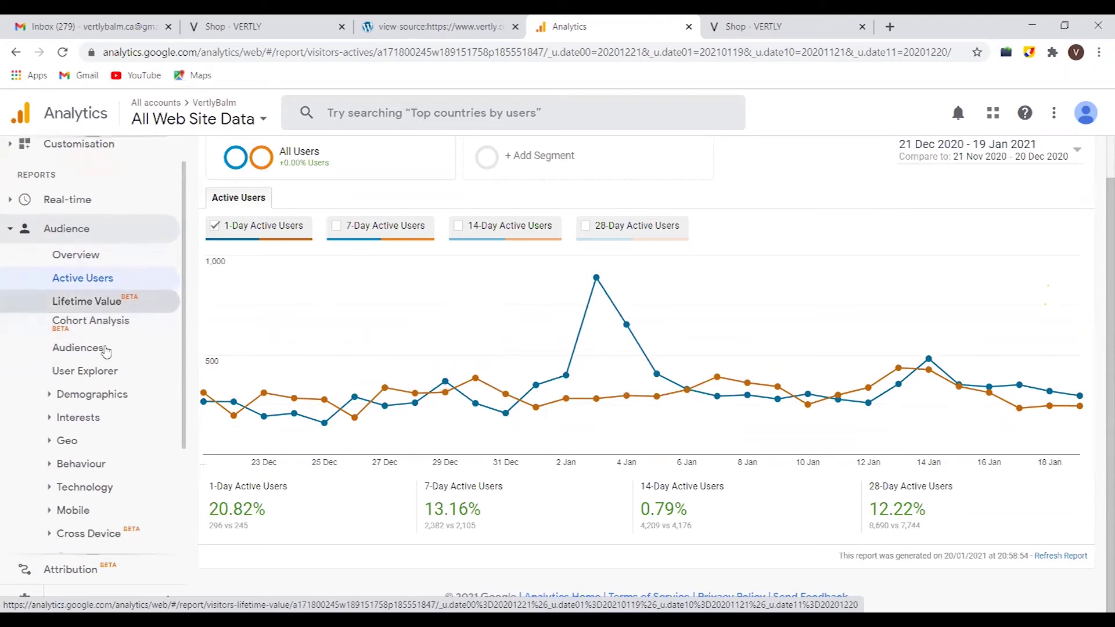
{"action": "scroll", "coordinate": [106, 350], "scroll_direction": "up", "scroll_amount": 2}
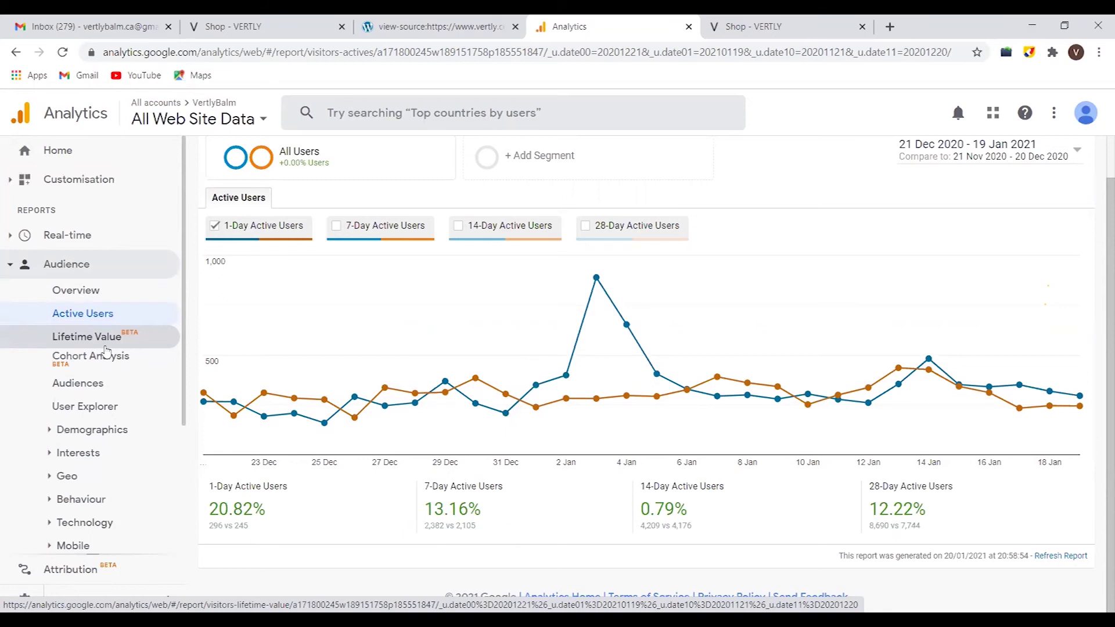
{"action": "scroll", "coordinate": [106, 350], "scroll_direction": "down", "scroll_amount": 3}
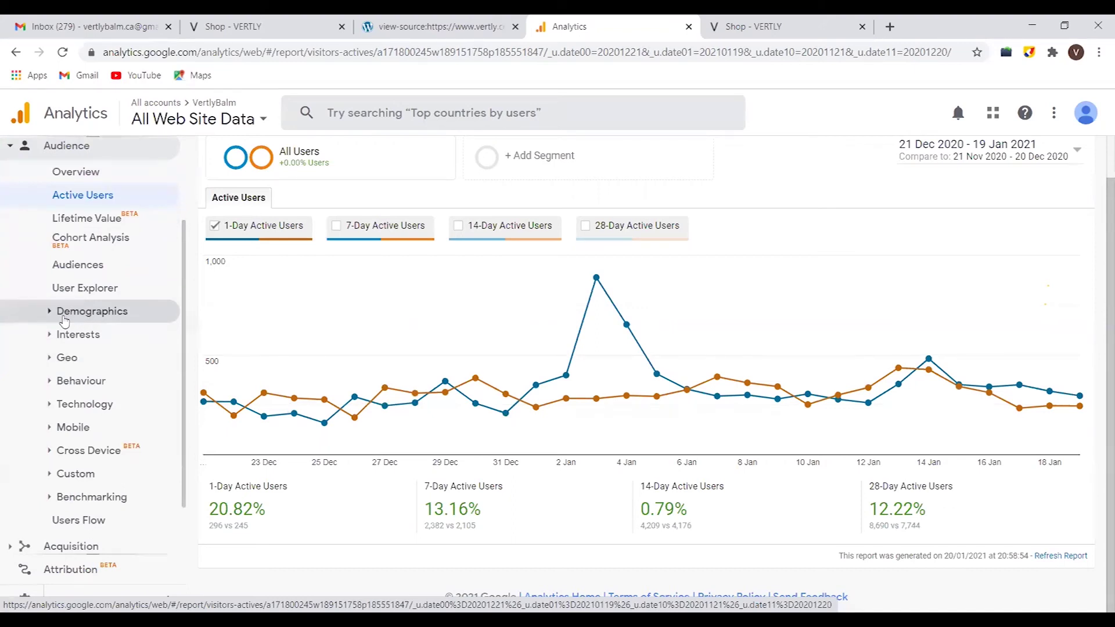
{"action": "left_click", "coordinate": [64, 313]}
{"action": "left_click", "coordinate": [81, 338]}
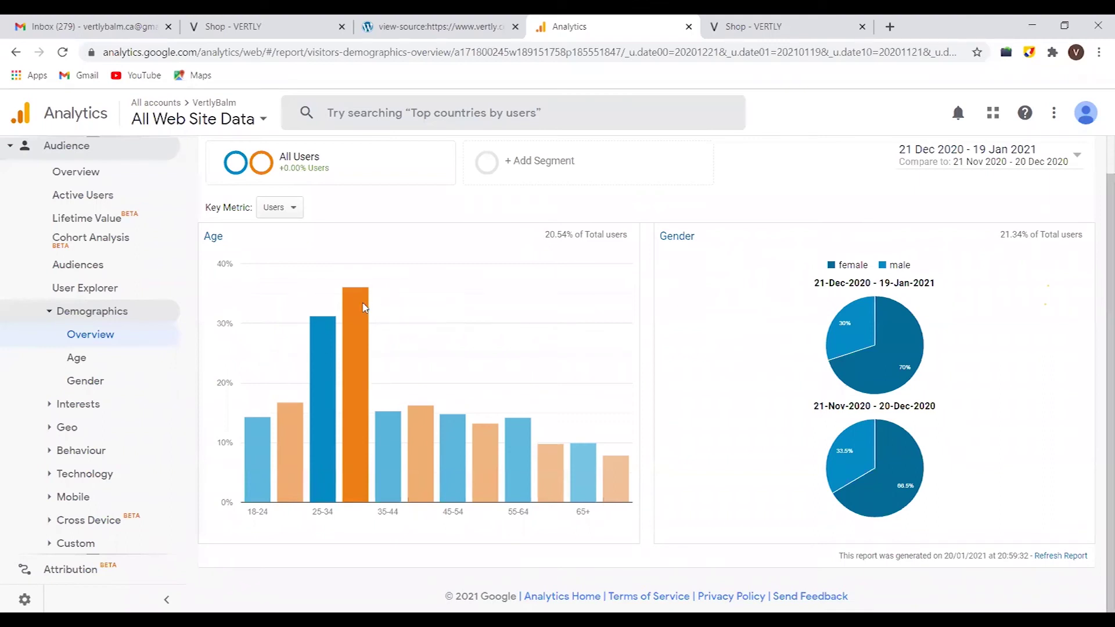
{"action": "mouse_move", "coordinate": [362, 305]}
{"action": "mouse_move", "coordinate": [394, 444]}
{"action": "scroll", "coordinate": [724, 363], "scroll_direction": "up", "scroll_amount": 1}
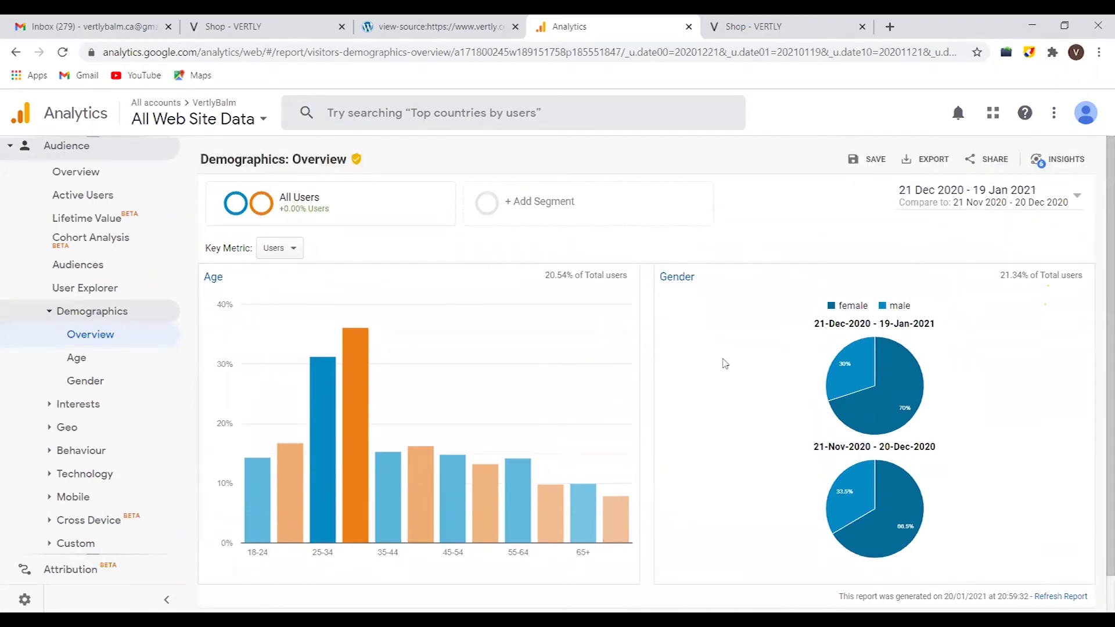
Show the Audience section's New vs. Returning report and compare new and returning visitors in its table for both periods.
{"action": "scroll", "coordinate": [82, 329], "scroll_direction": "up", "scroll_amount": 2}
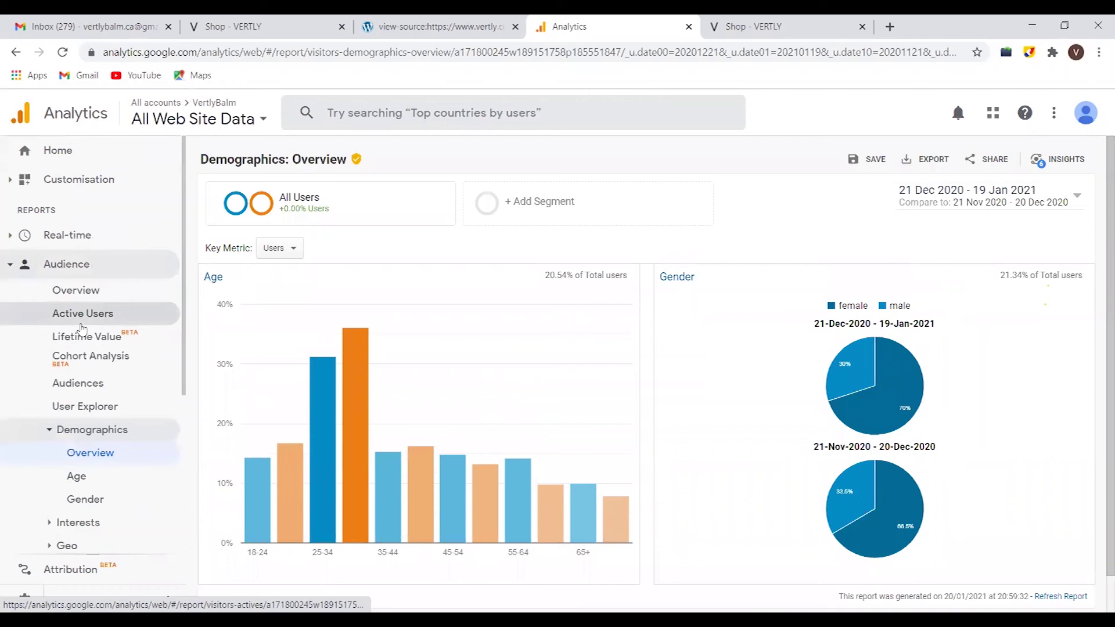
{"action": "left_click", "coordinate": [63, 259]}
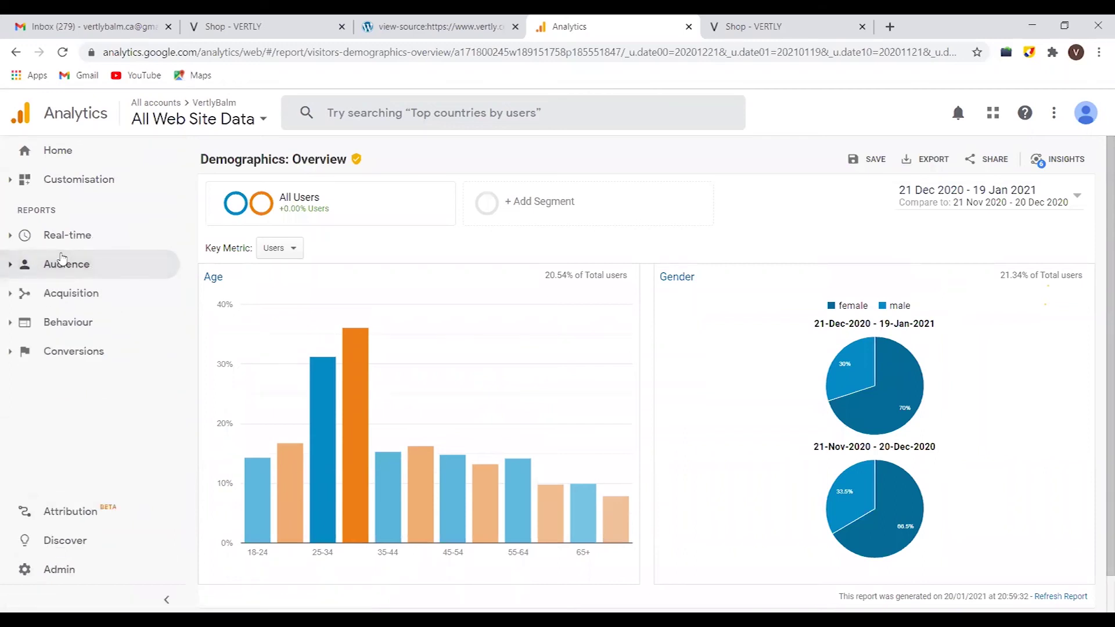
{"action": "left_click", "coordinate": [63, 259]}
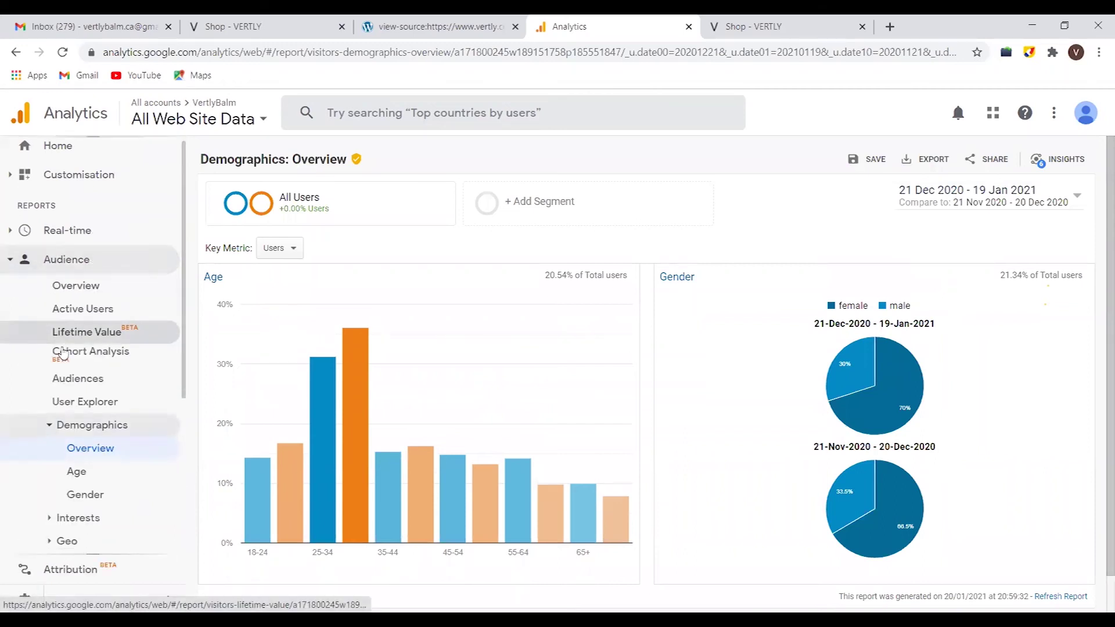
{"action": "scroll", "coordinate": [87, 349], "scroll_direction": "down", "scroll_amount": 4}
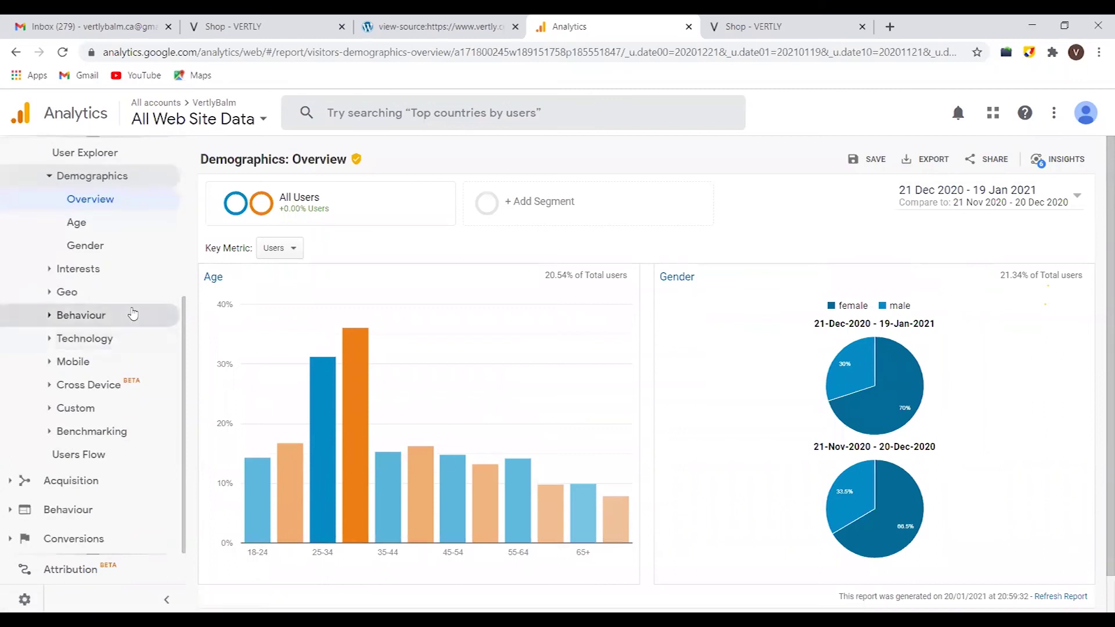
{"action": "left_click", "coordinate": [78, 316]}
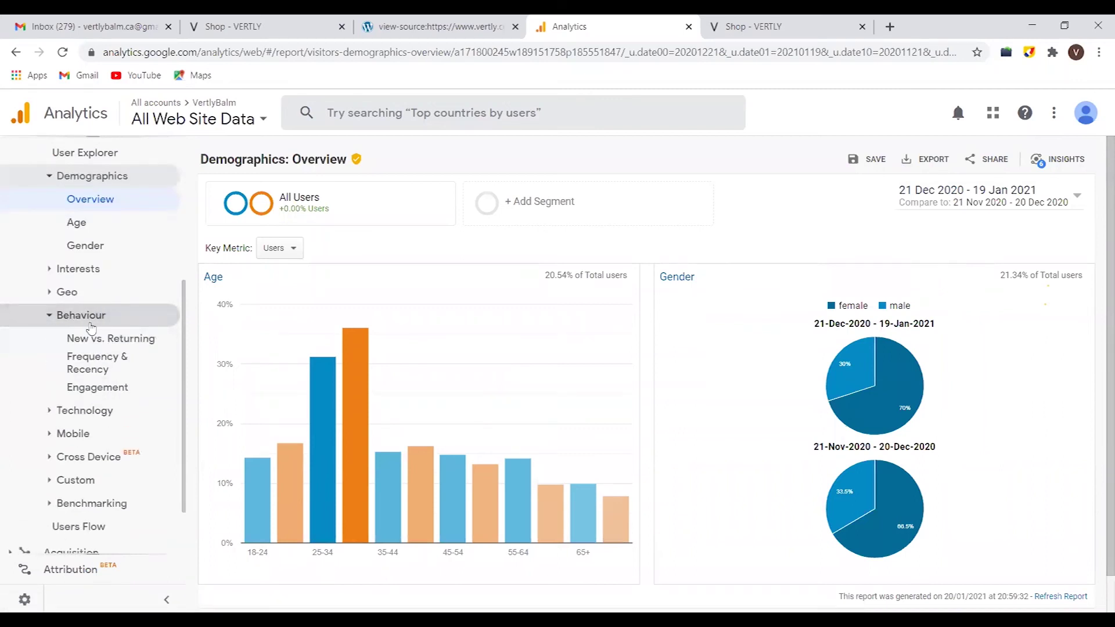
{"action": "left_click", "coordinate": [102, 343]}
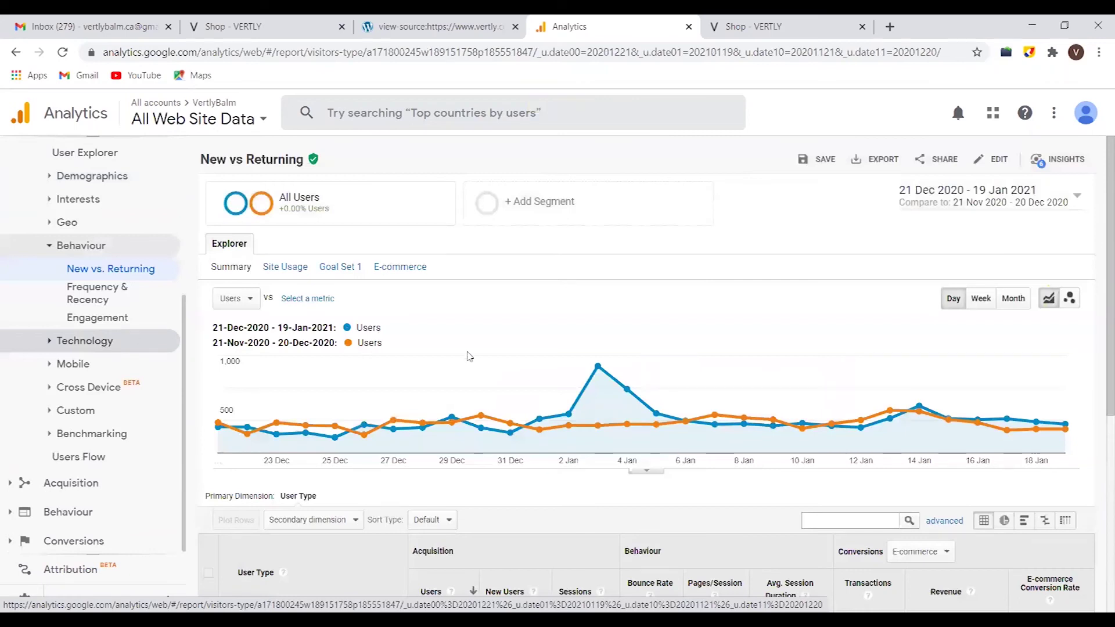
{"action": "scroll", "coordinate": [470, 357], "scroll_direction": "down", "scroll_amount": 6}
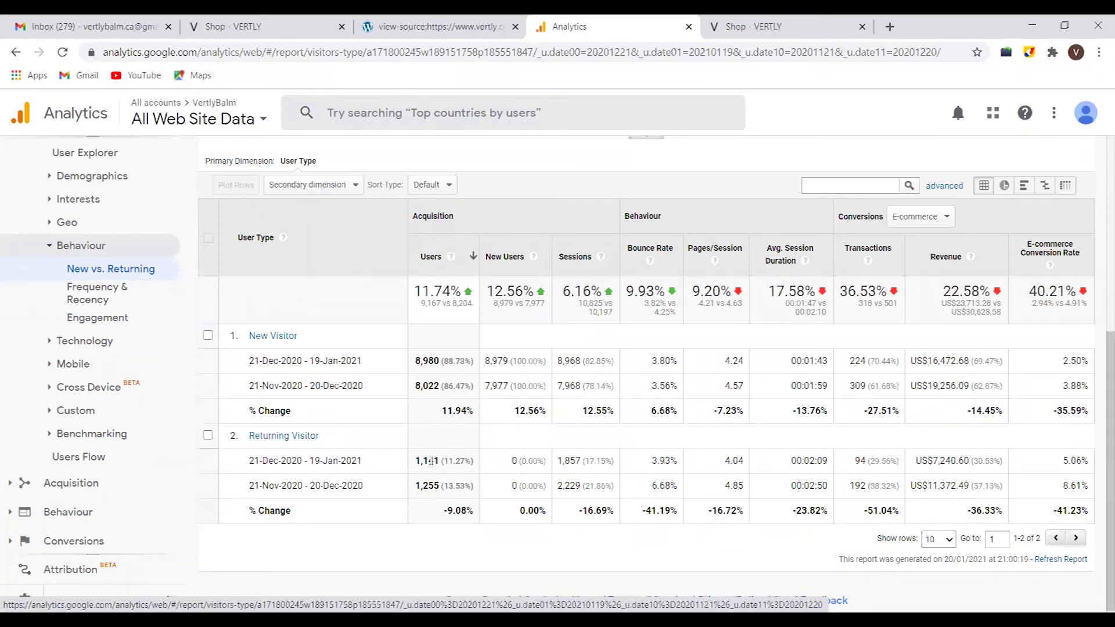
Show the Mobile Overview report and compare mobile, desktop and tablet figures for both periods.
{"action": "left_click", "coordinate": [67, 363]}
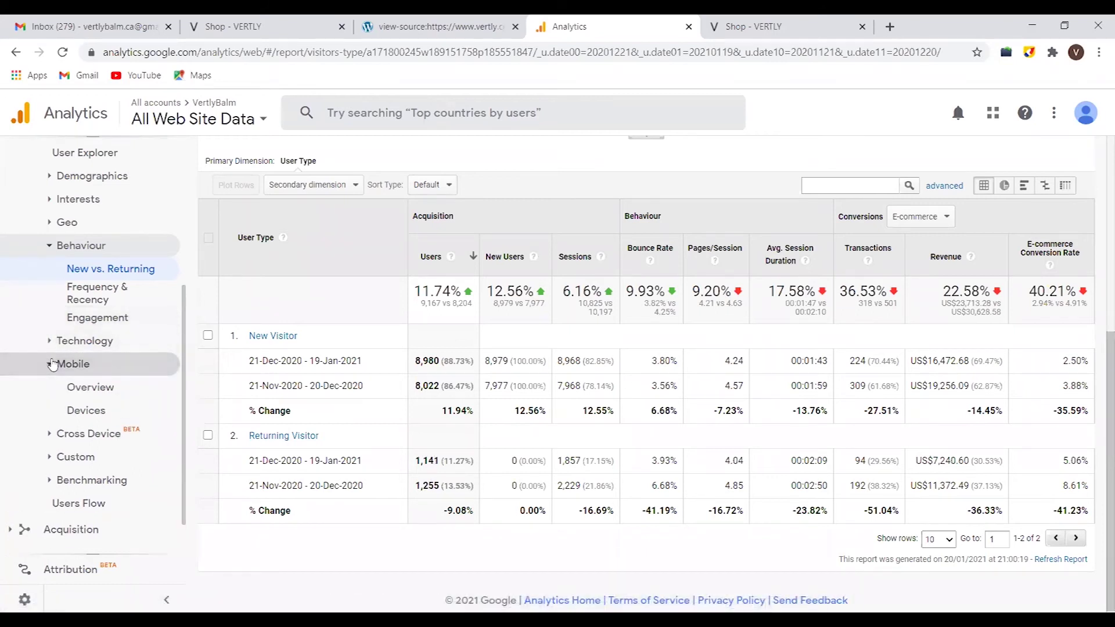
{"action": "left_click", "coordinate": [74, 386]}
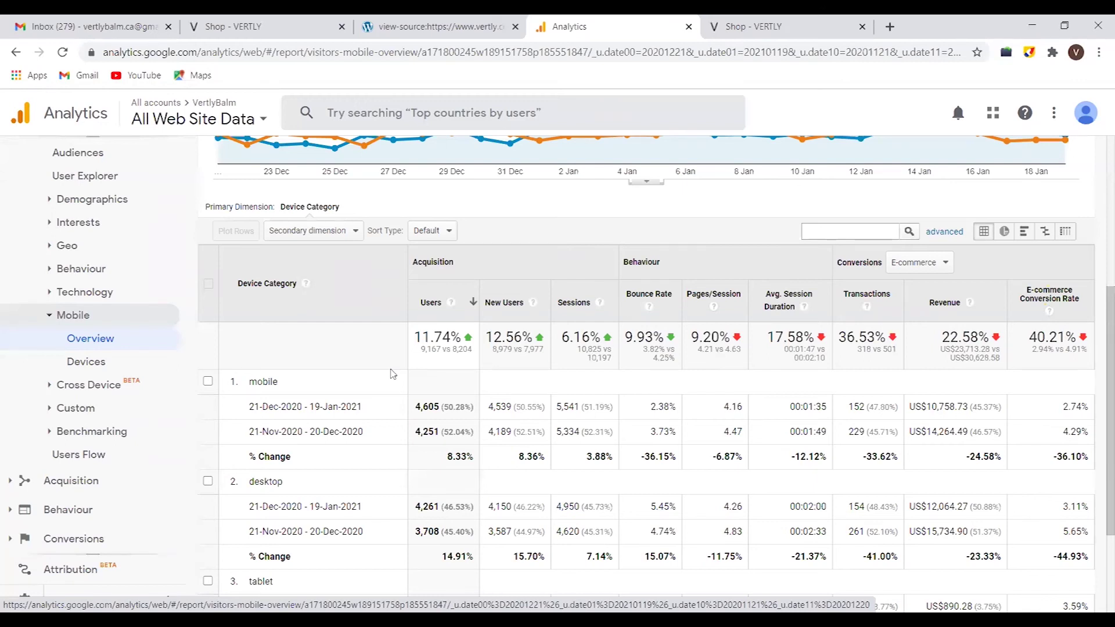
{"action": "scroll", "coordinate": [392, 374], "scroll_direction": "down", "scroll_amount": 2}
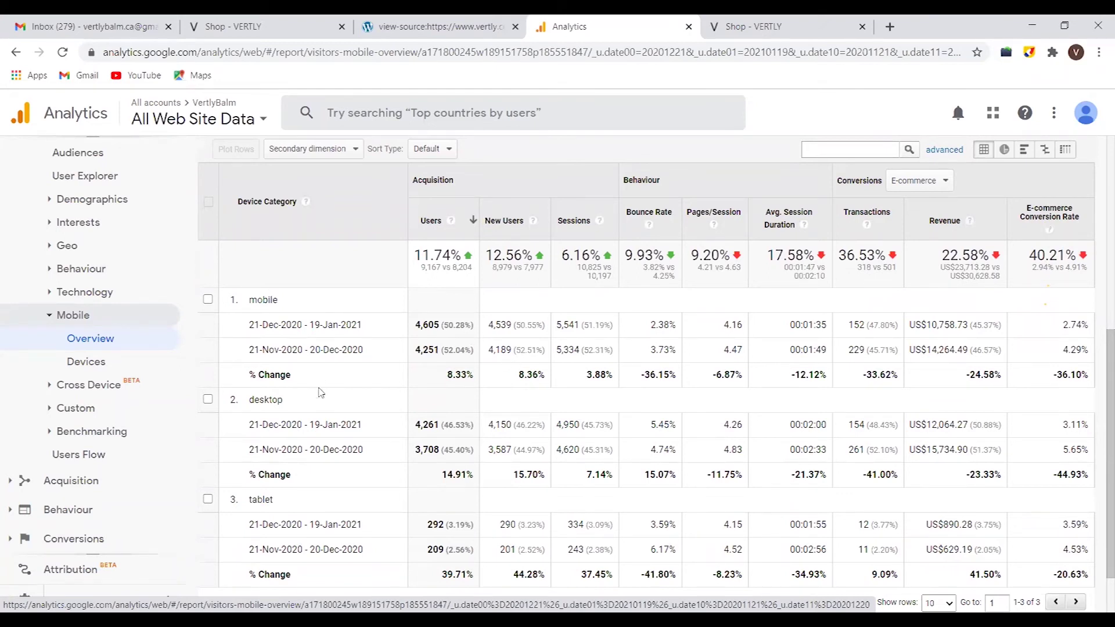
{"action": "scroll", "coordinate": [321, 392], "scroll_direction": "down", "scroll_amount": 1}
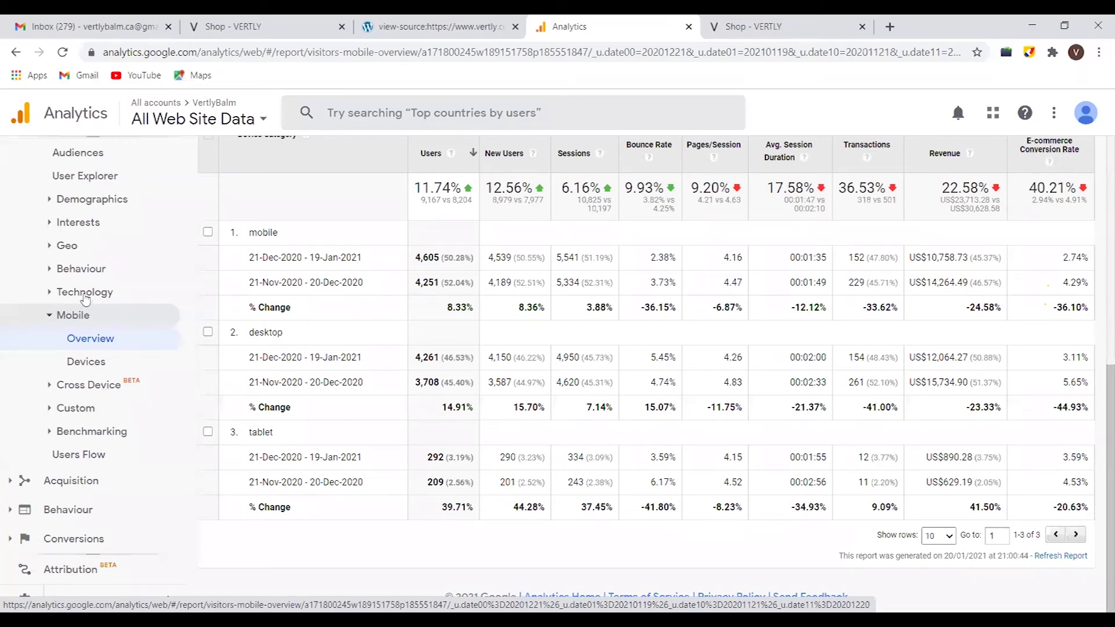
Look through the available Audience reports and expand the Behaviour group to see the reports it contains.
{"action": "scroll", "coordinate": [86, 299], "scroll_direction": "up", "scroll_amount": 3}
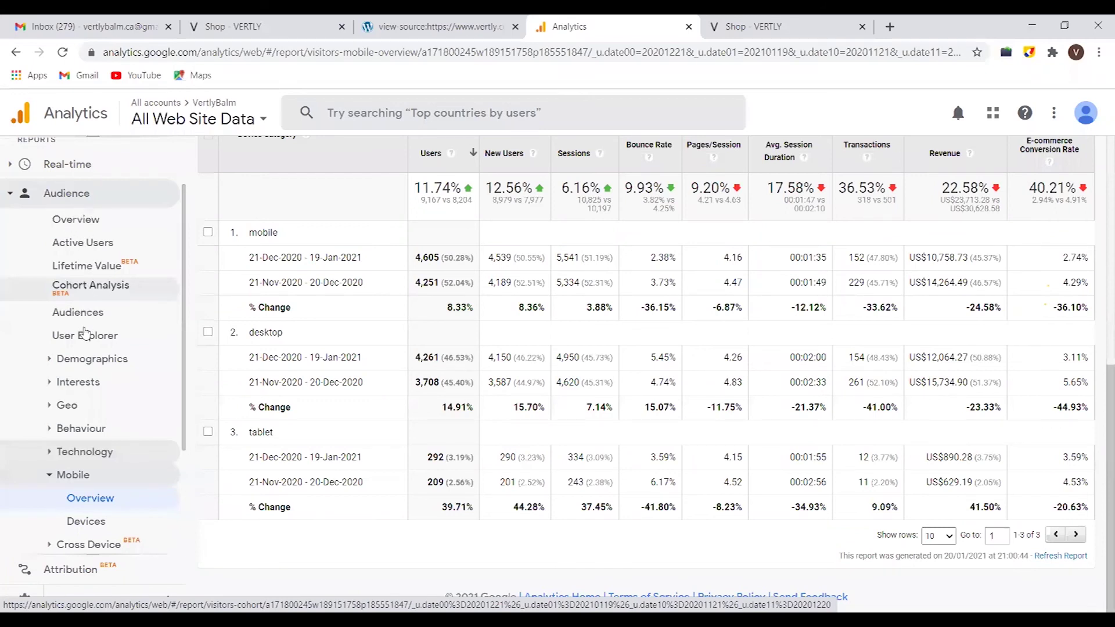
{"action": "scroll", "coordinate": [85, 332], "scroll_direction": "down", "scroll_amount": 3}
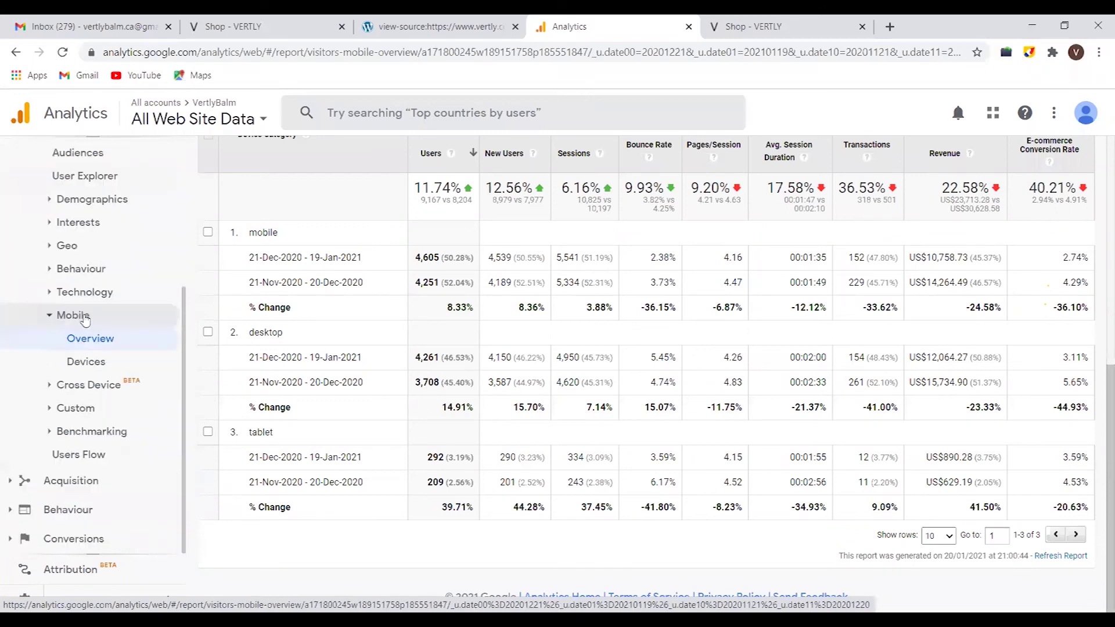
{"action": "left_click", "coordinate": [69, 278]}
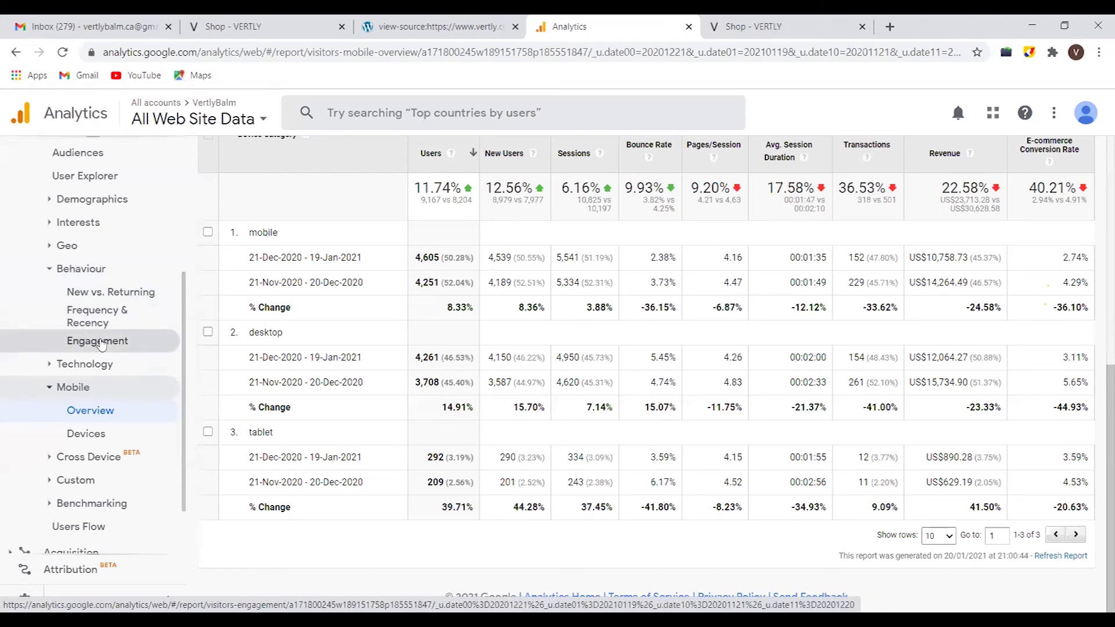
{"action": "scroll", "coordinate": [100, 344], "scroll_direction": "down", "scroll_amount": 2}
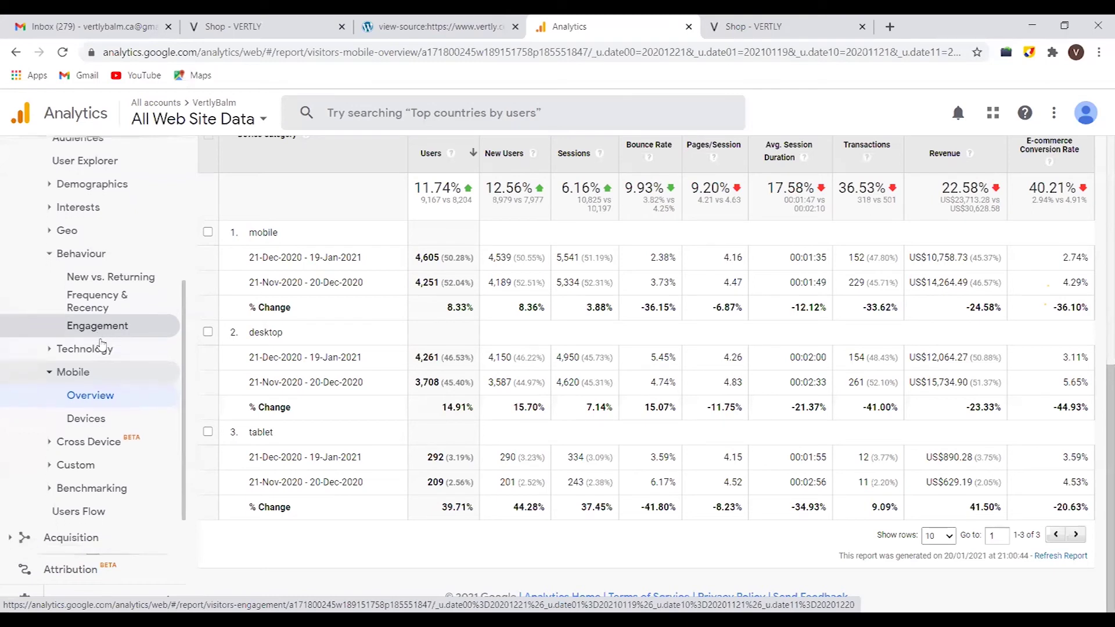